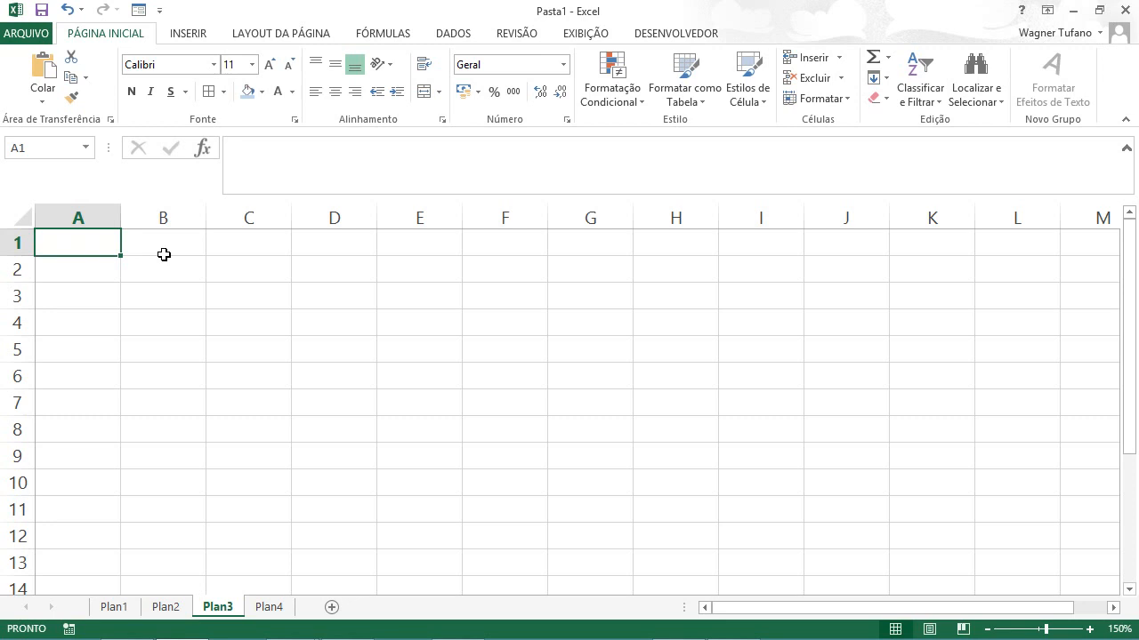
Step: Enter the title "Juros da Caderneta de Poupança (projetado)" in cell A1
type("Ju")
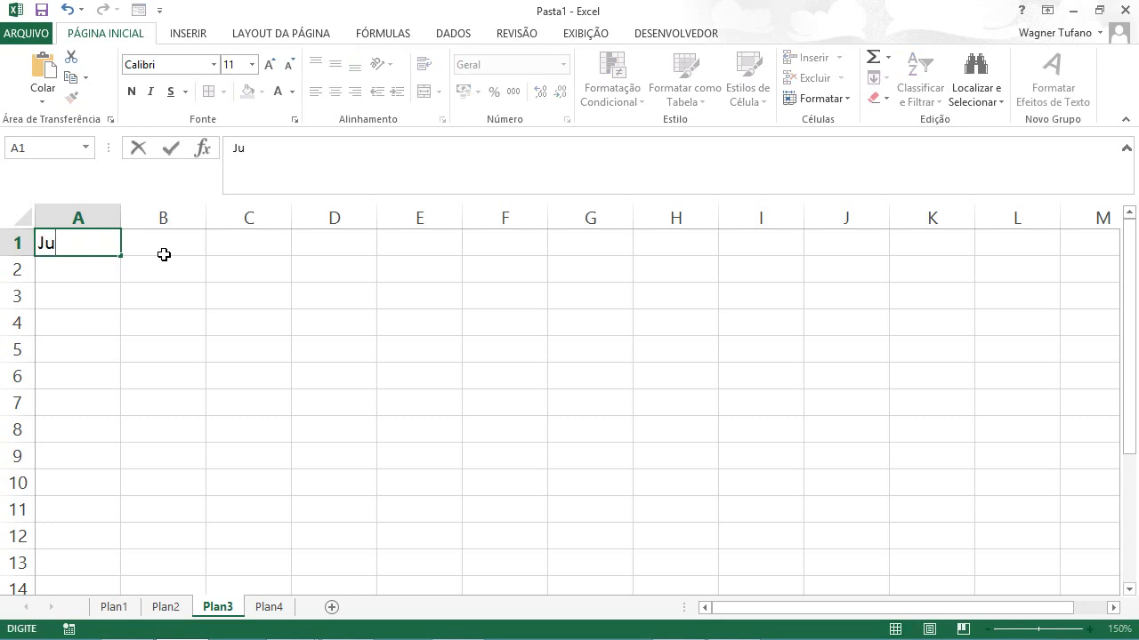
type("ros da Cader")
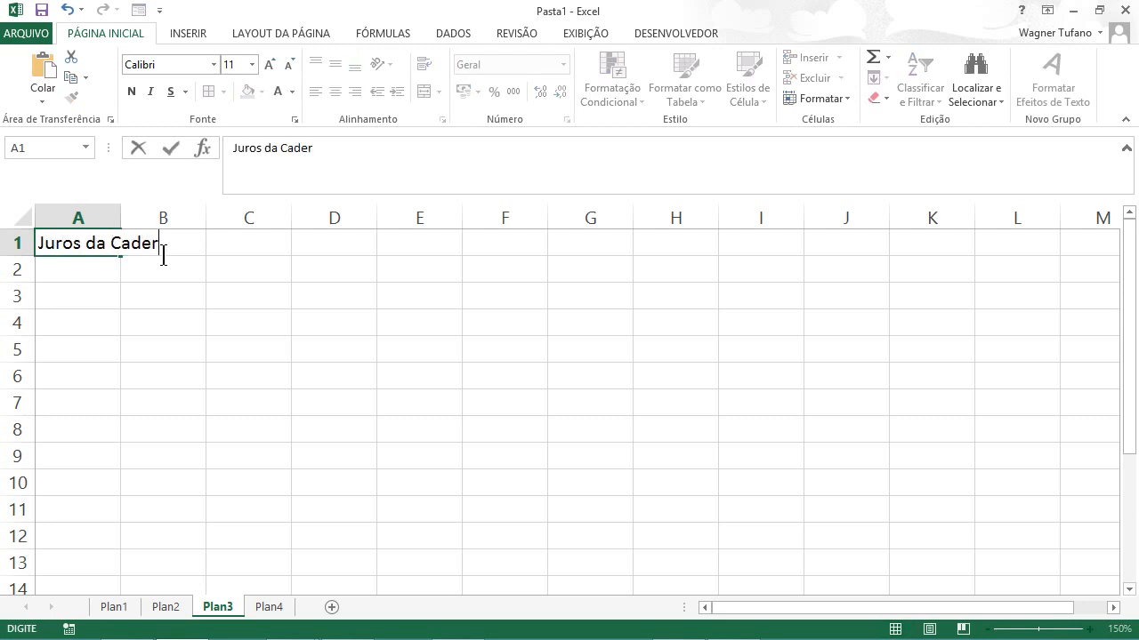
type("neta de Poupança")
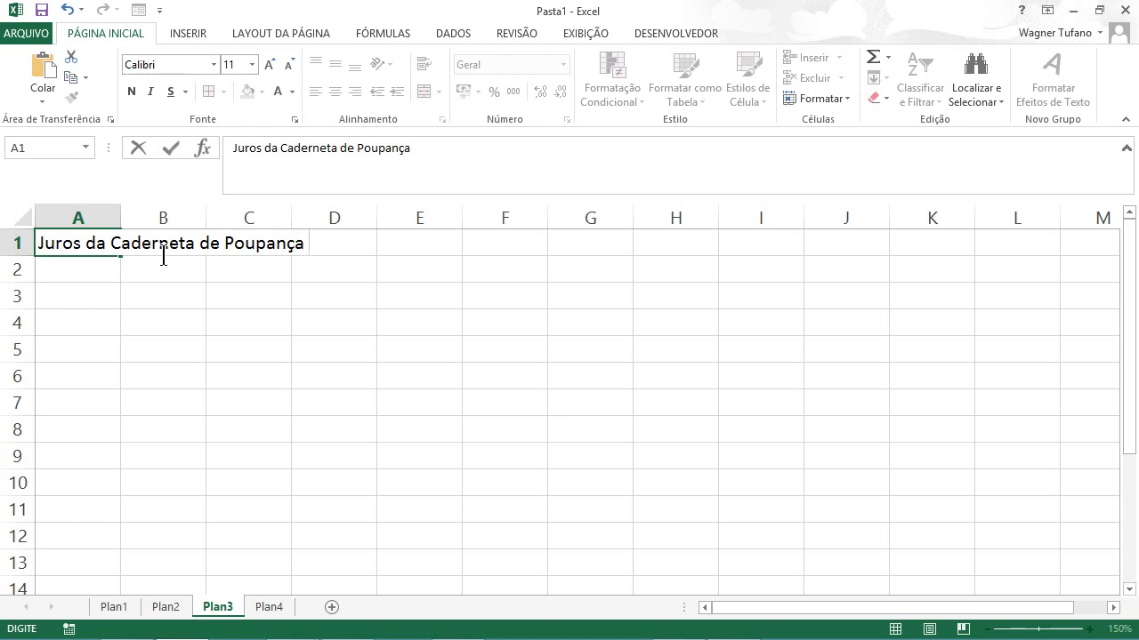
type("(projeto")
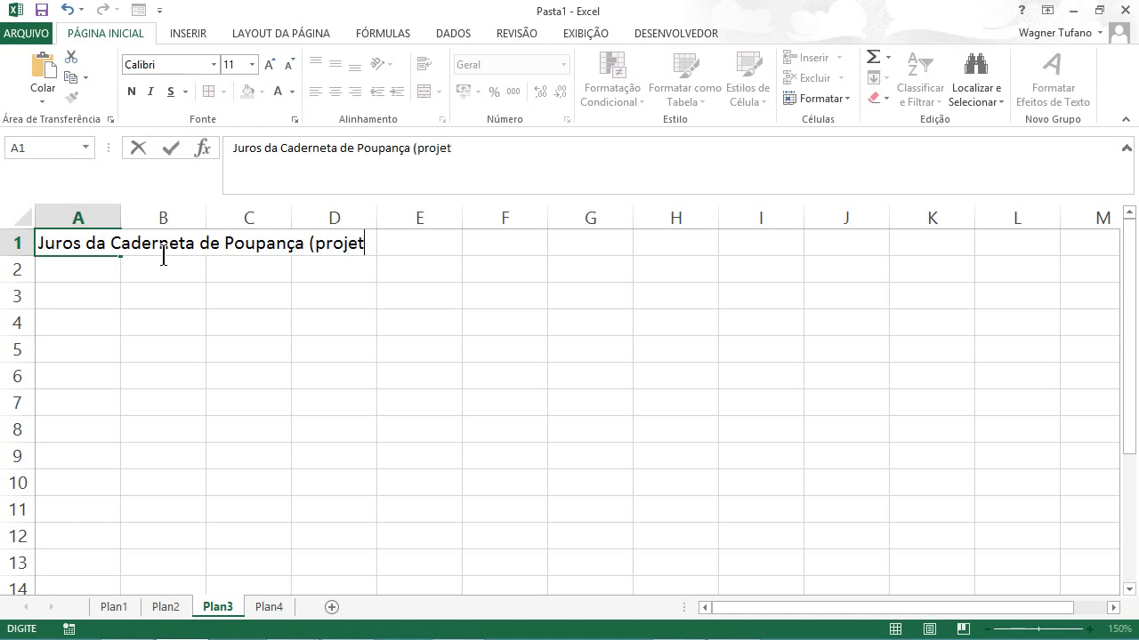
key("BackSpace")
key("BackSpace")
type("tado)")
key("Return")
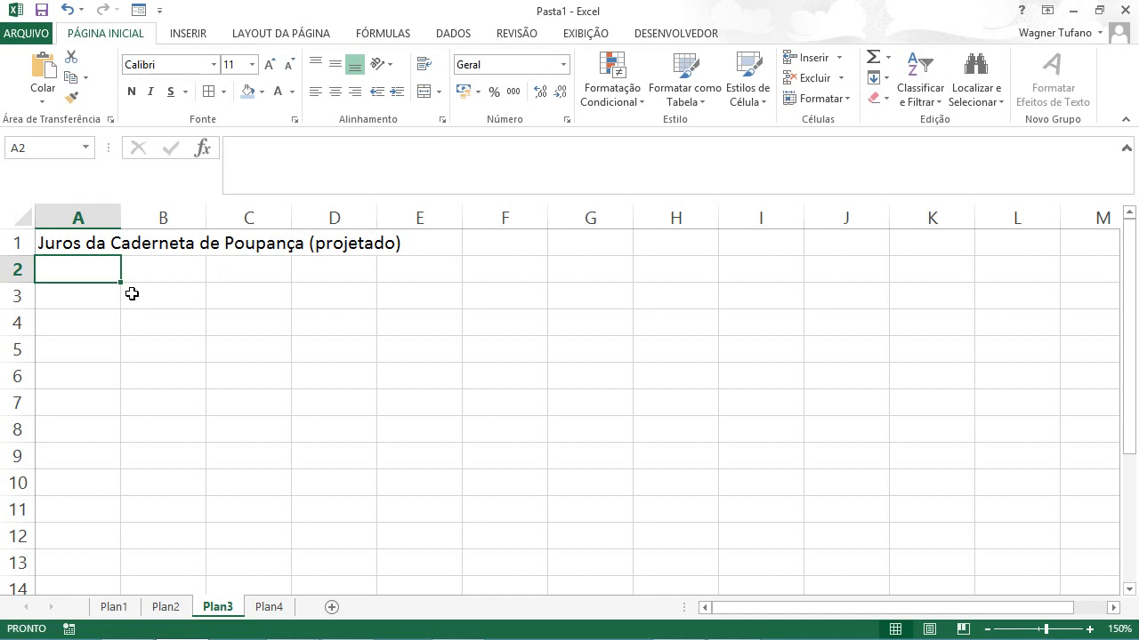
Step: Enter the label "Mês" in A2 and fill the months Janeiro through Junho across B2:G2
type("Mês")
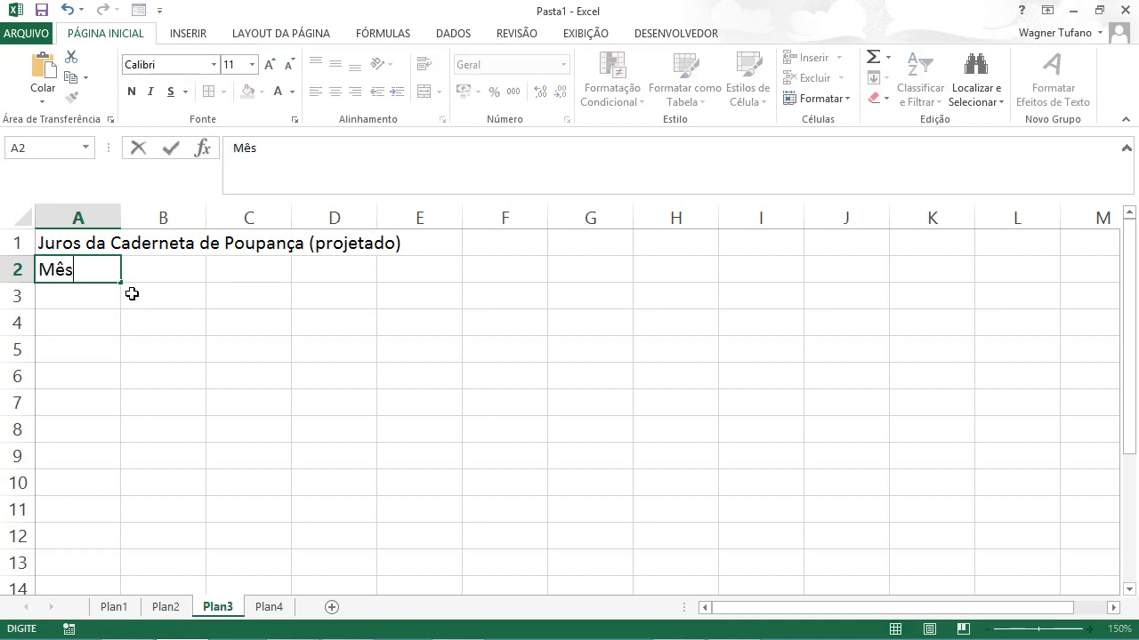
left_click(155, 271)
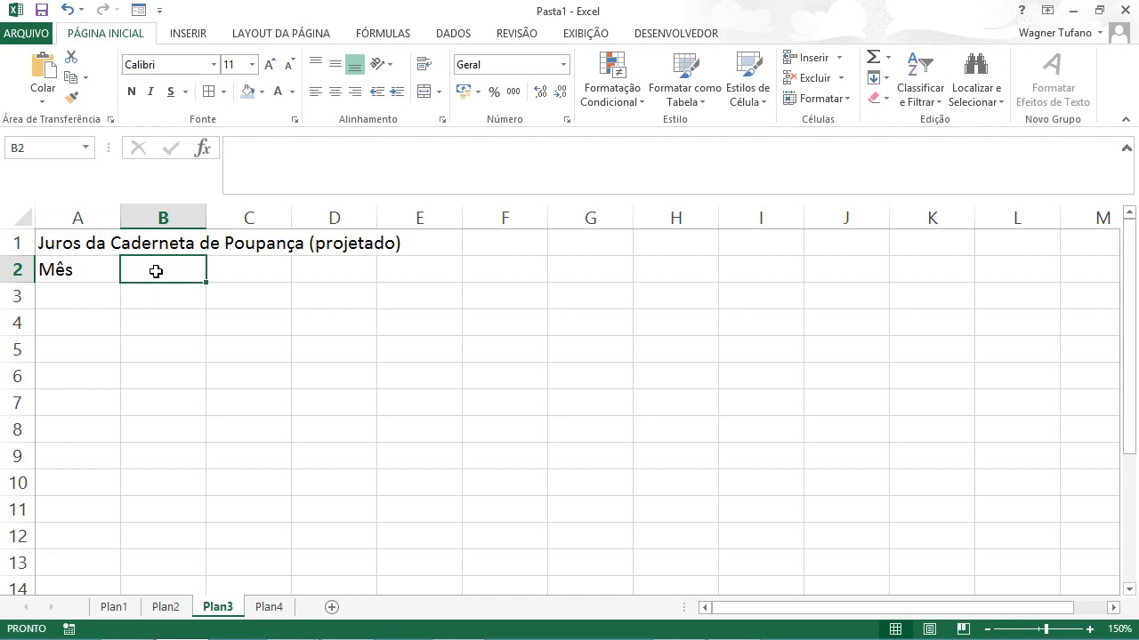
type("Ja")
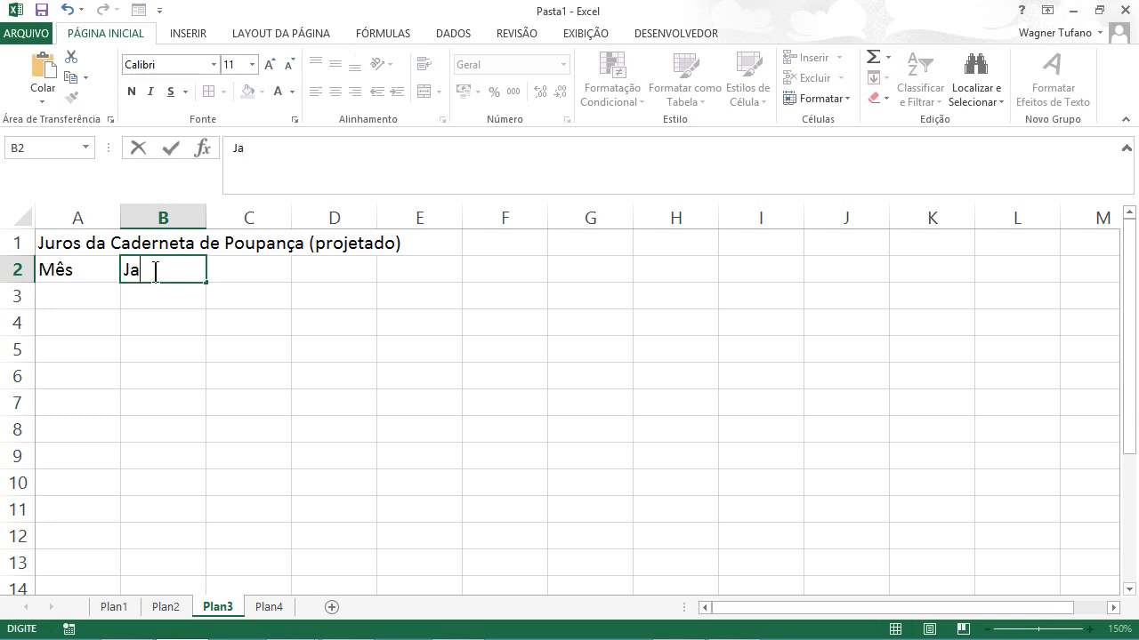
type("neiro")
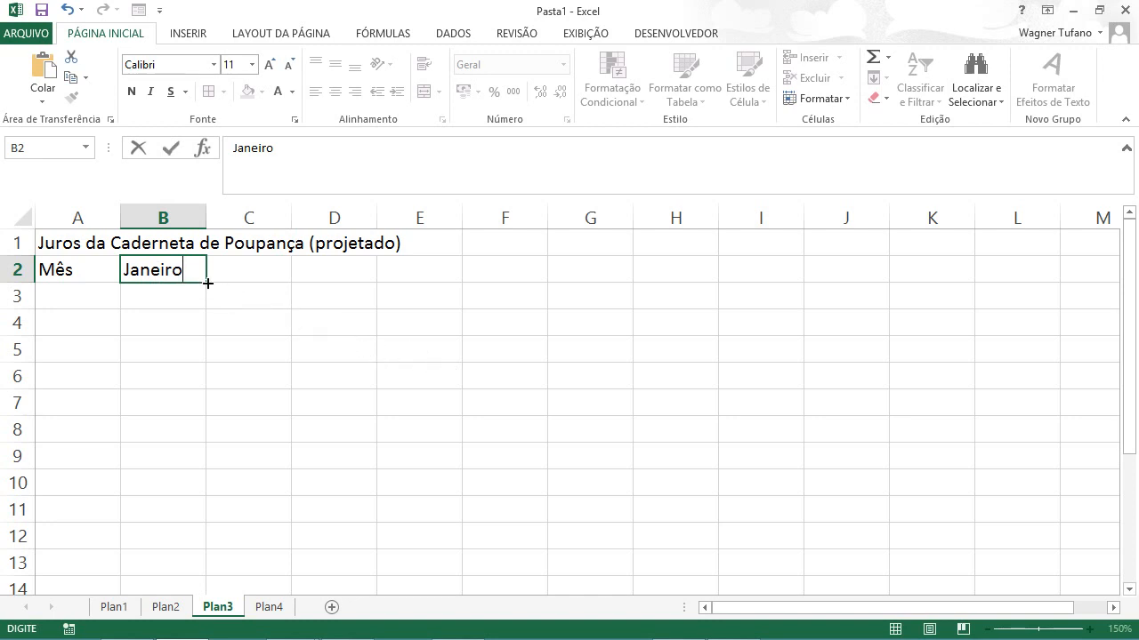
left_click_drag(207, 281, 611, 276)
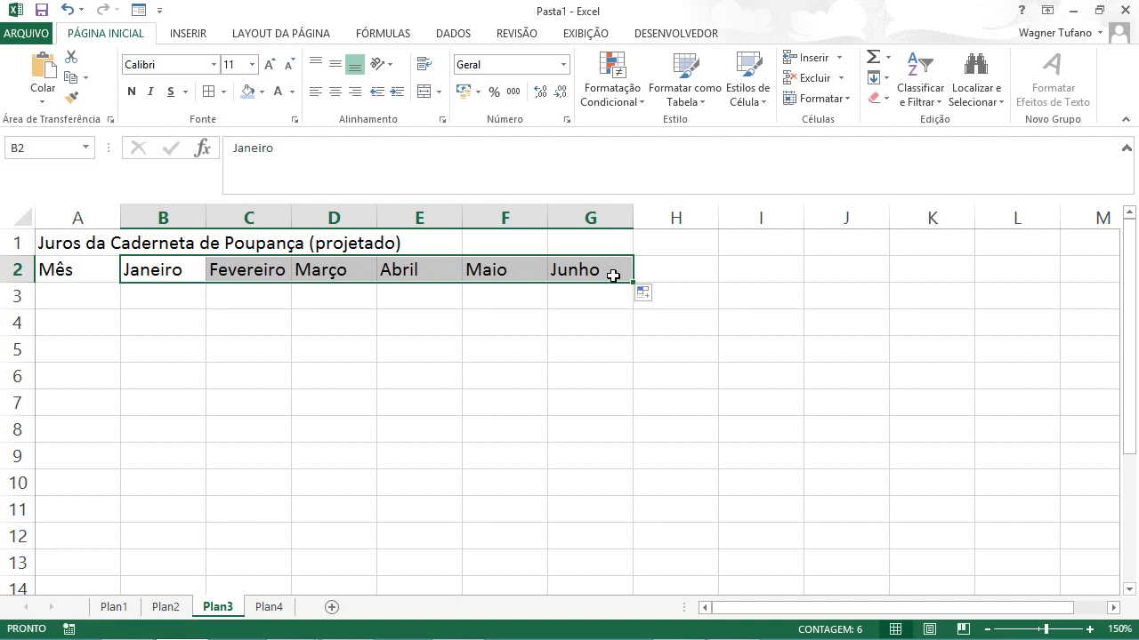
Step: Label A3 "Saldo" and enter 1000 in B3, formatted with the thousands separator
left_click(84, 303)
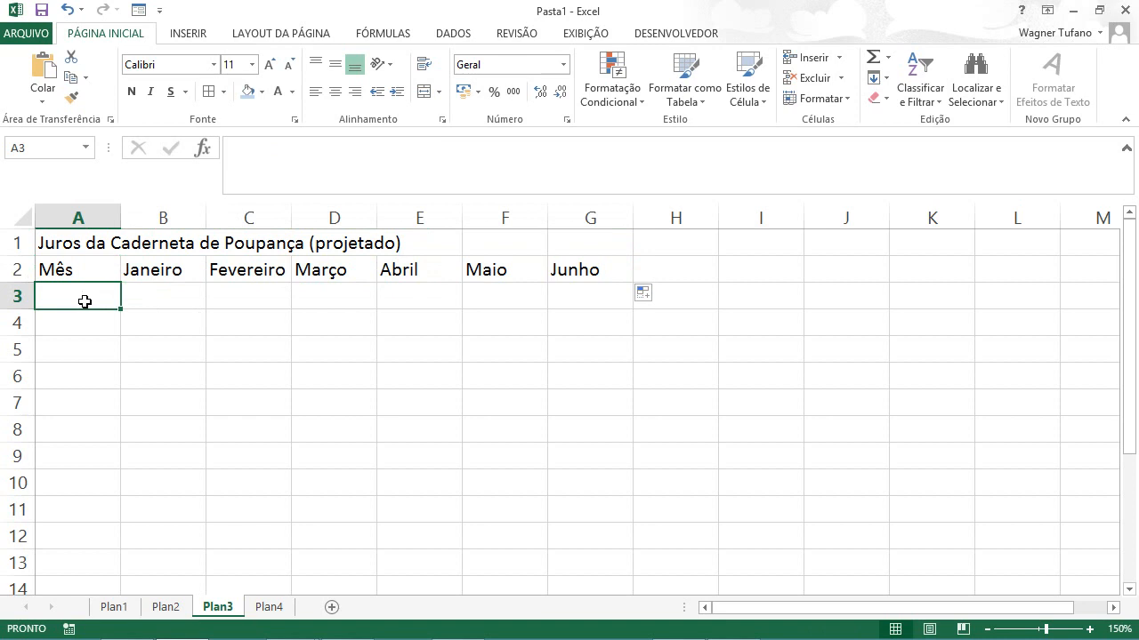
type("Saldo")
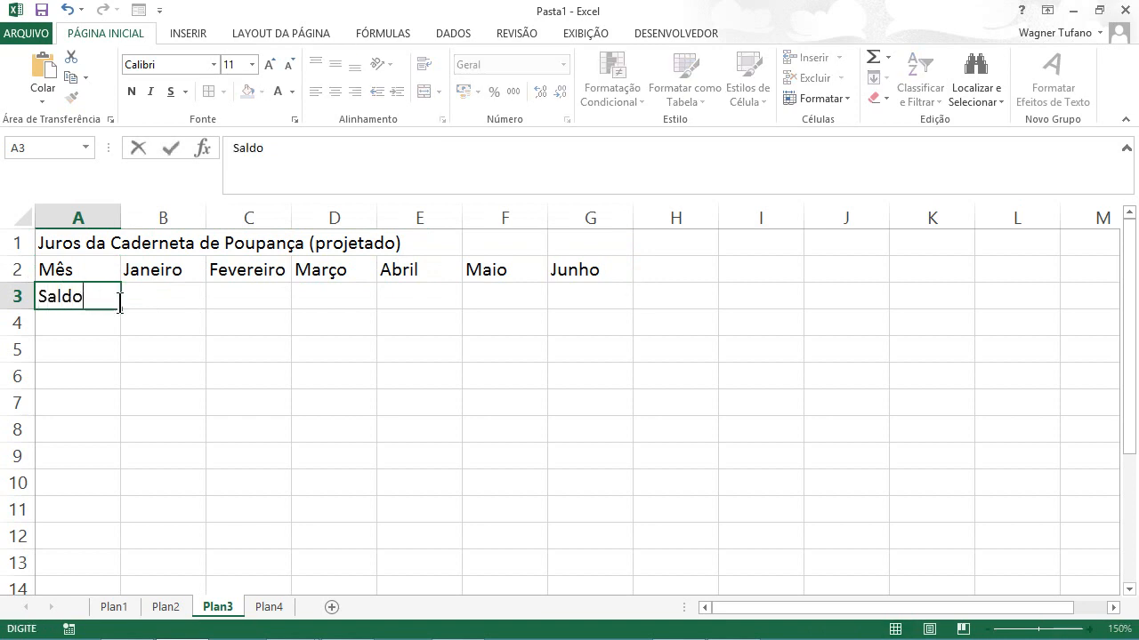
left_click(164, 297)
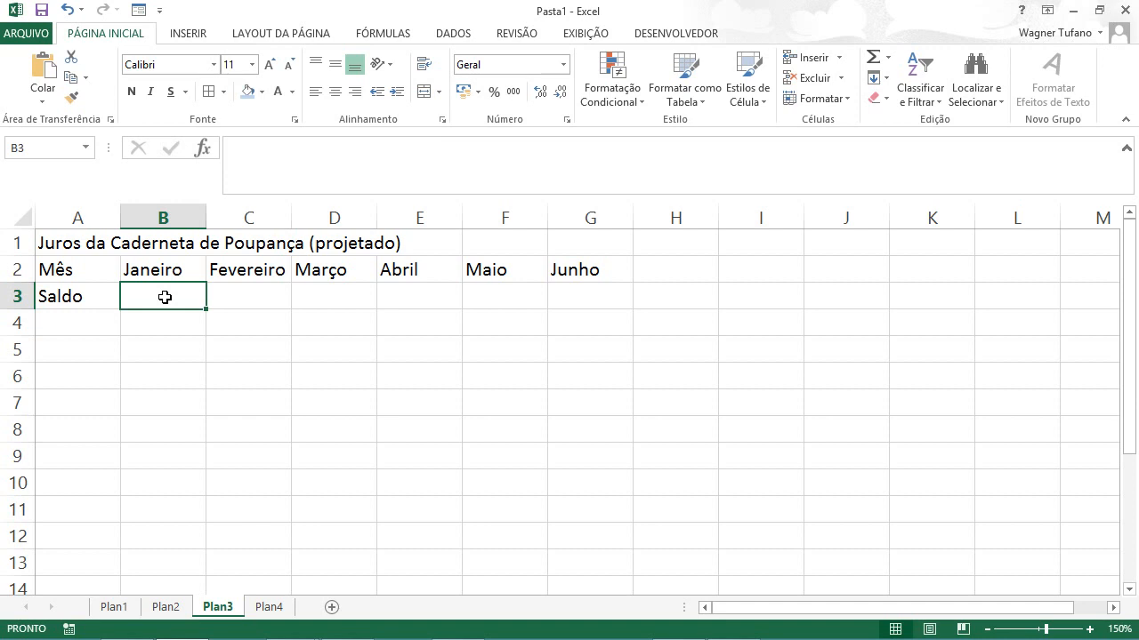
type("100")
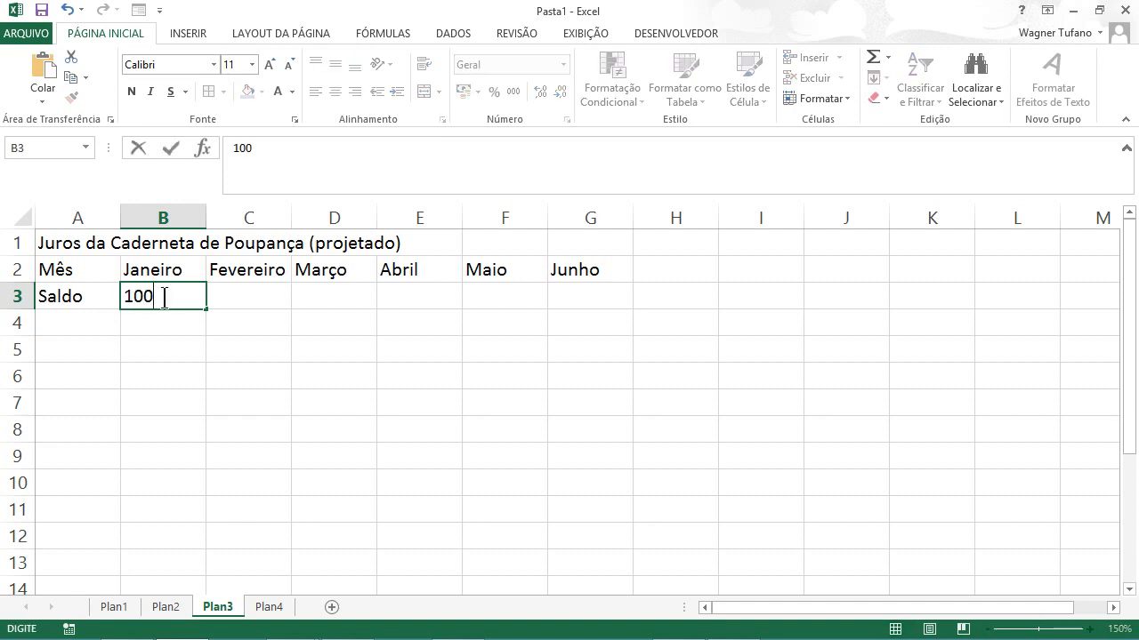
type("0")
left_click(169, 148)
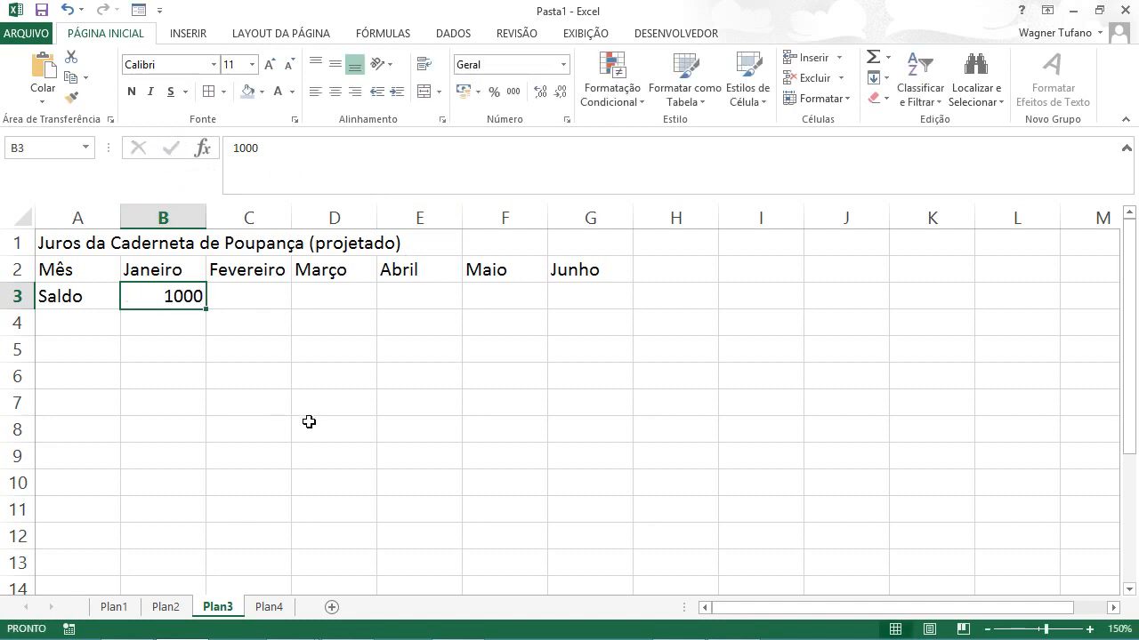
left_click(513, 93)
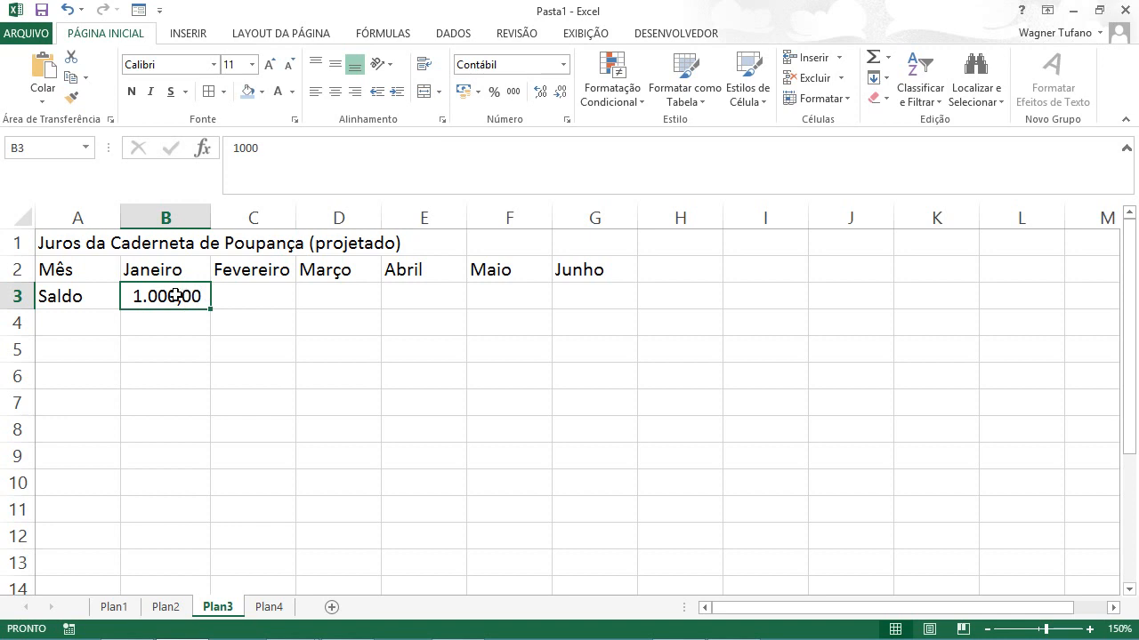
Step: Enter the label "% Redimento" in cell A4
left_click(74, 325)
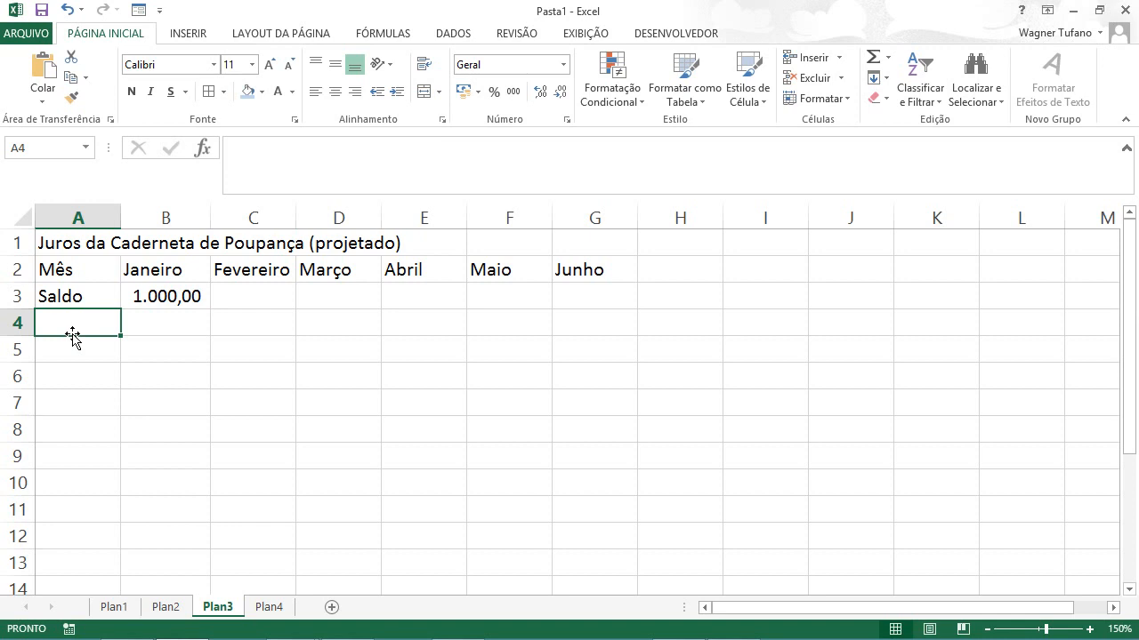
type("% ")
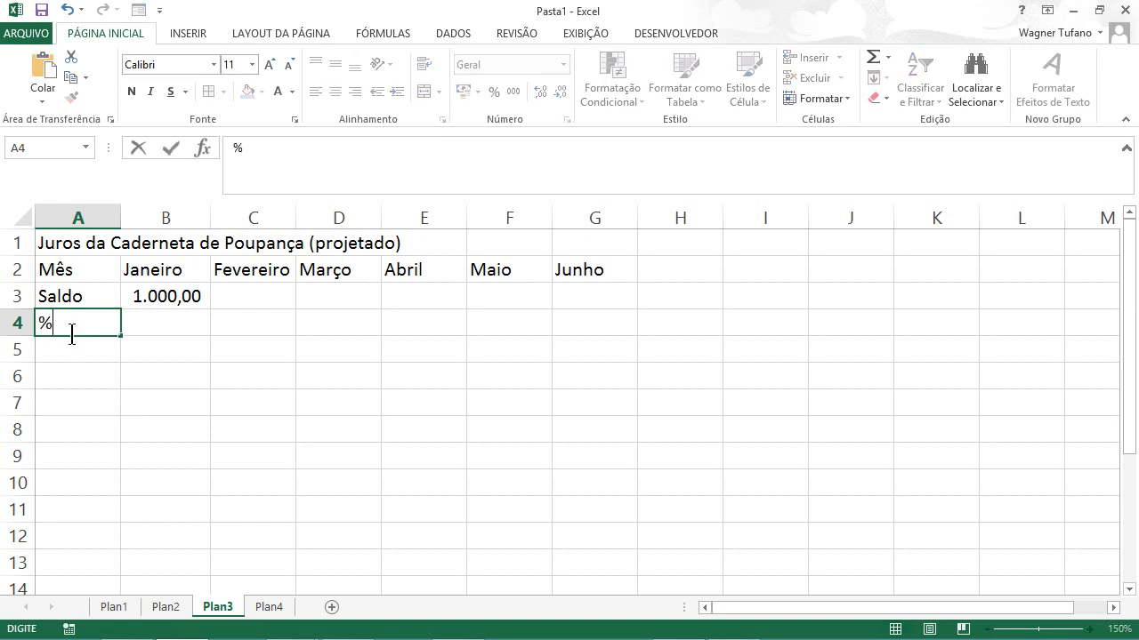
type("Redimento")
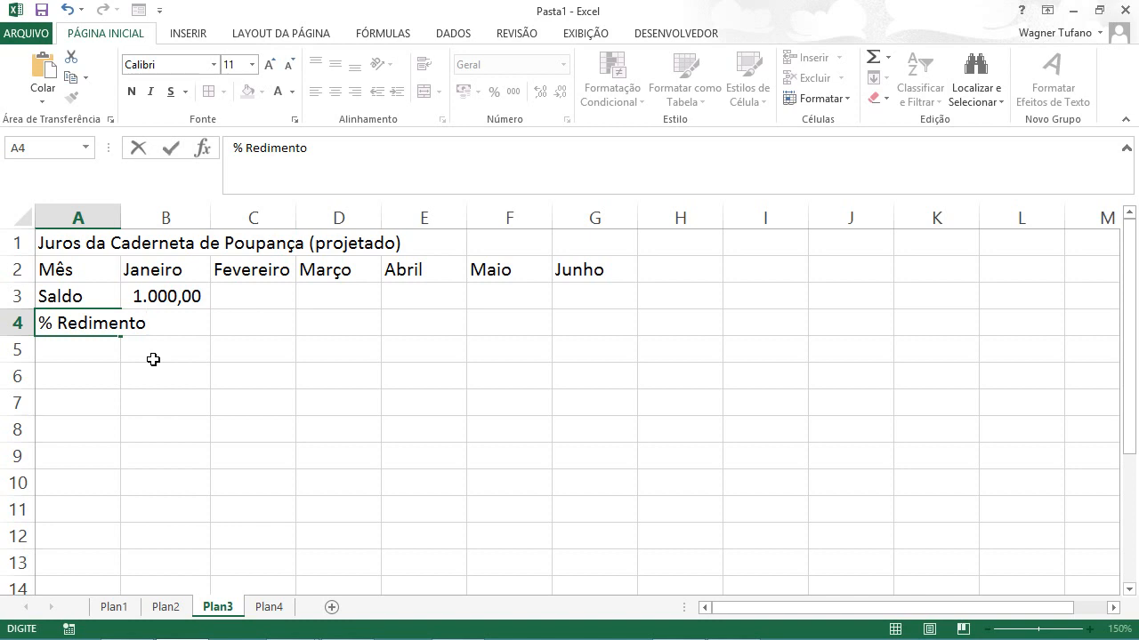
key("ctrl+Return")
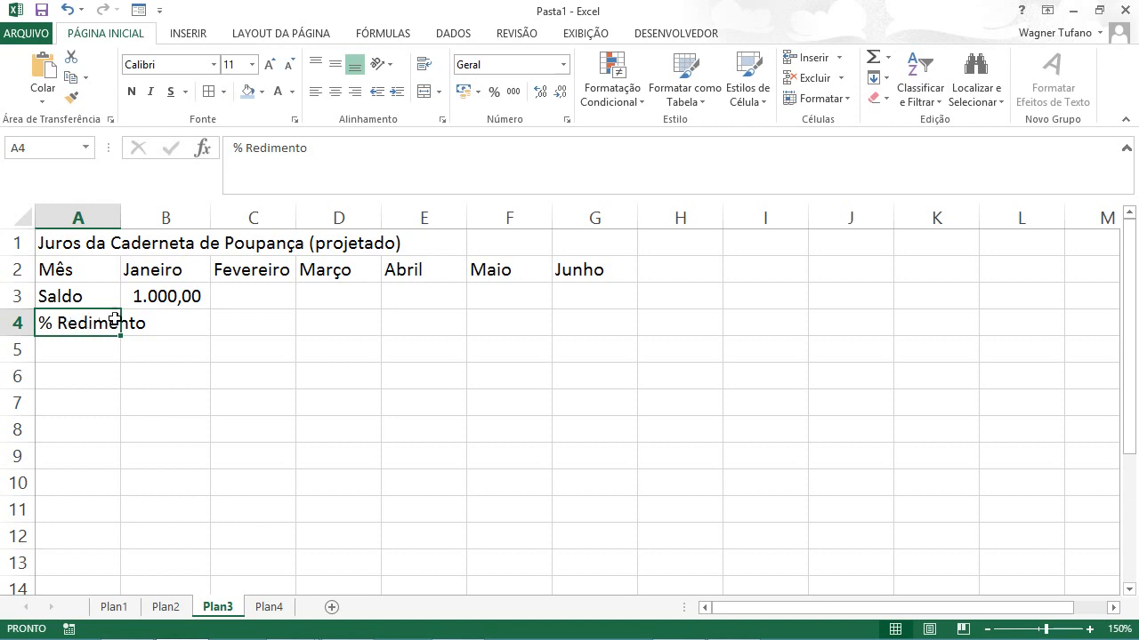
Step: Wrap the text in A4, then widen column A and shorten row 4 to fit the label on two lines
left_click(426, 65)
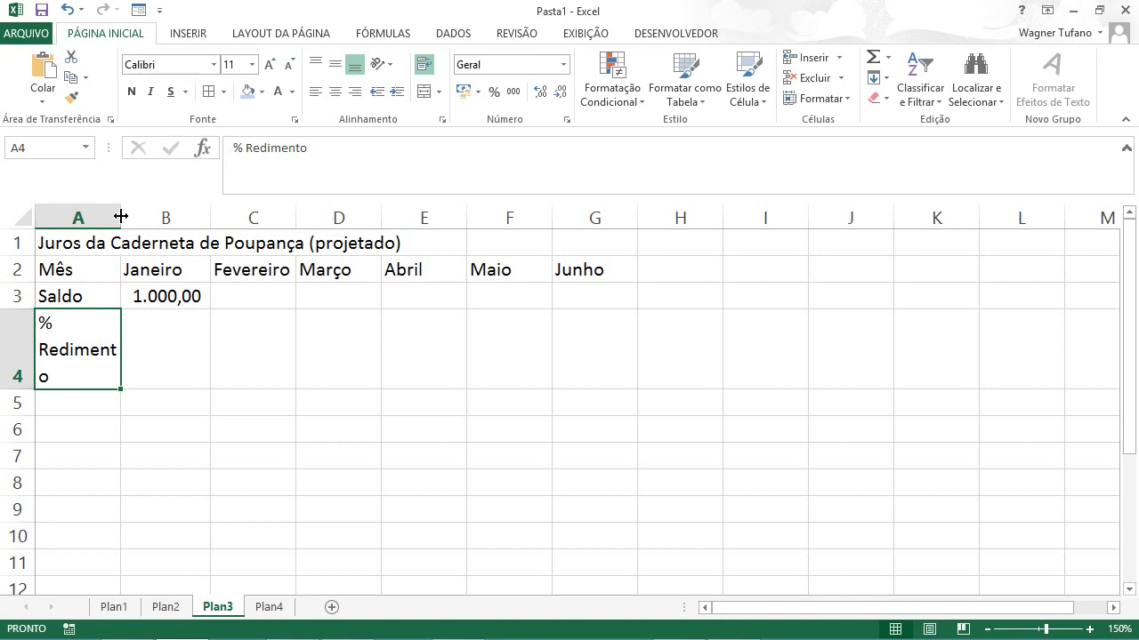
left_click_drag(121, 216, 135, 214)
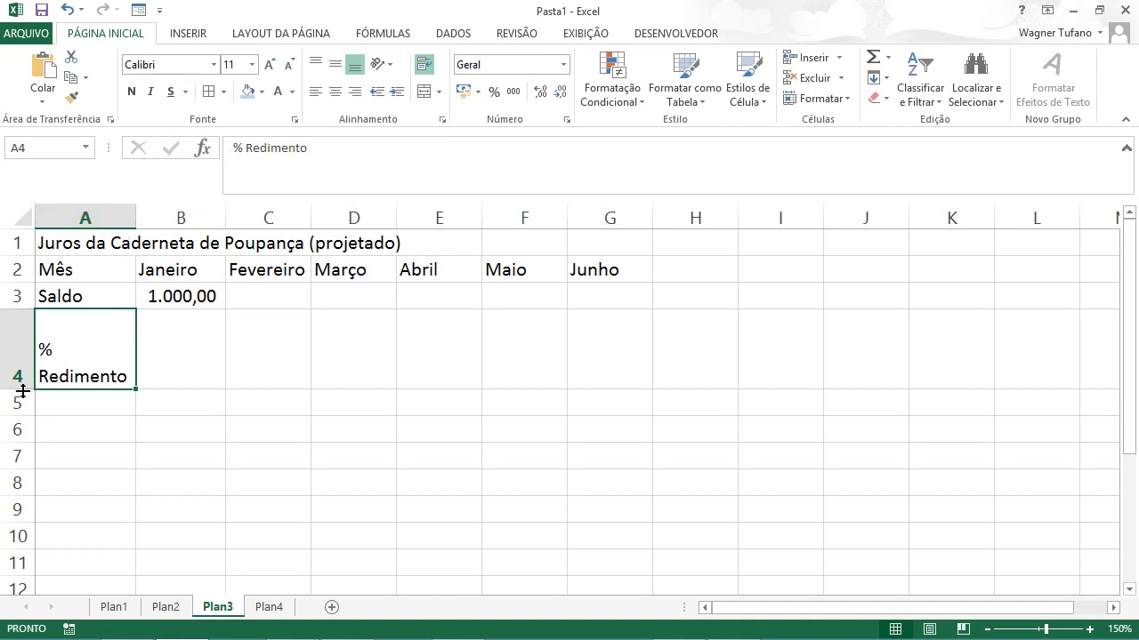
left_click_drag(20, 388, 23, 363)
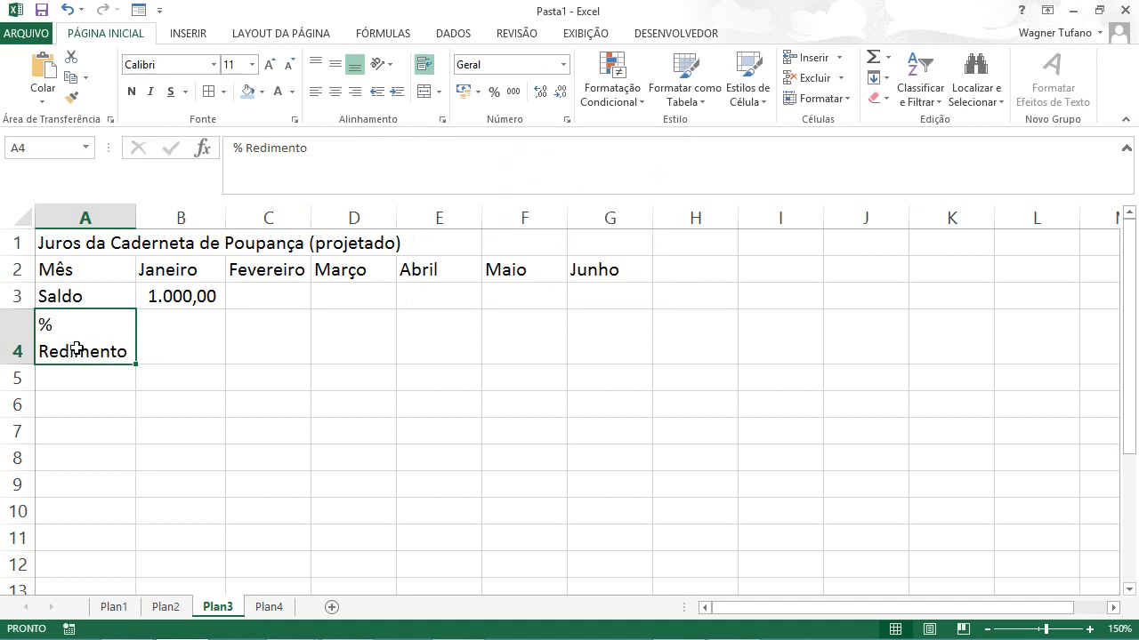
Step: Center the row labels in A2:A4 horizontally
left_click(335, 92)
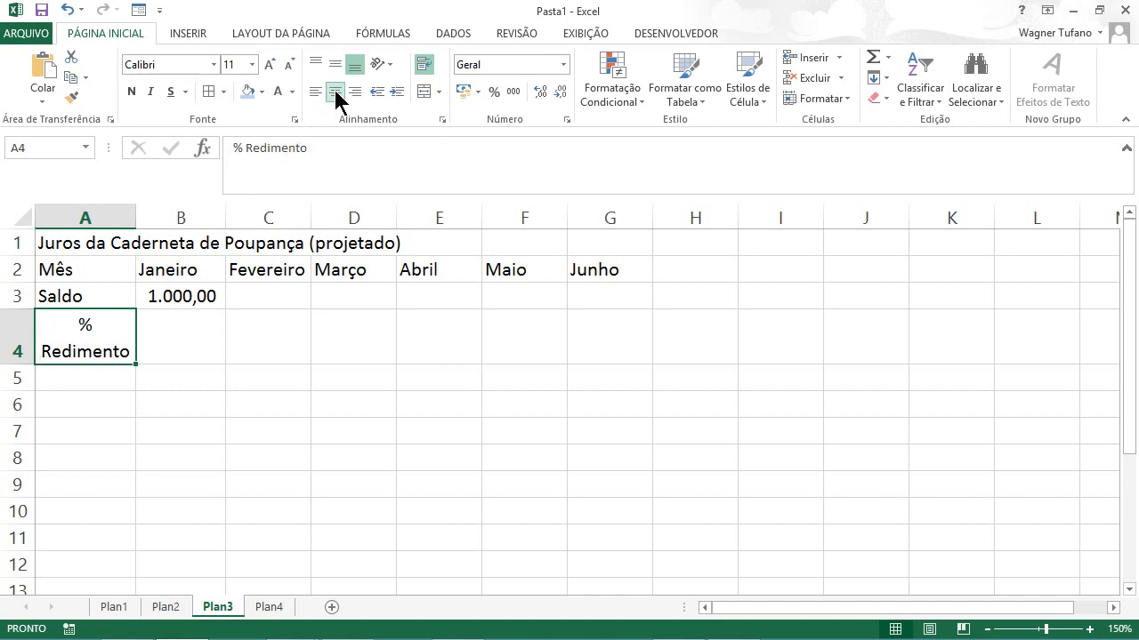
left_click(89, 266)
left_click_drag(92, 280, 91, 291)
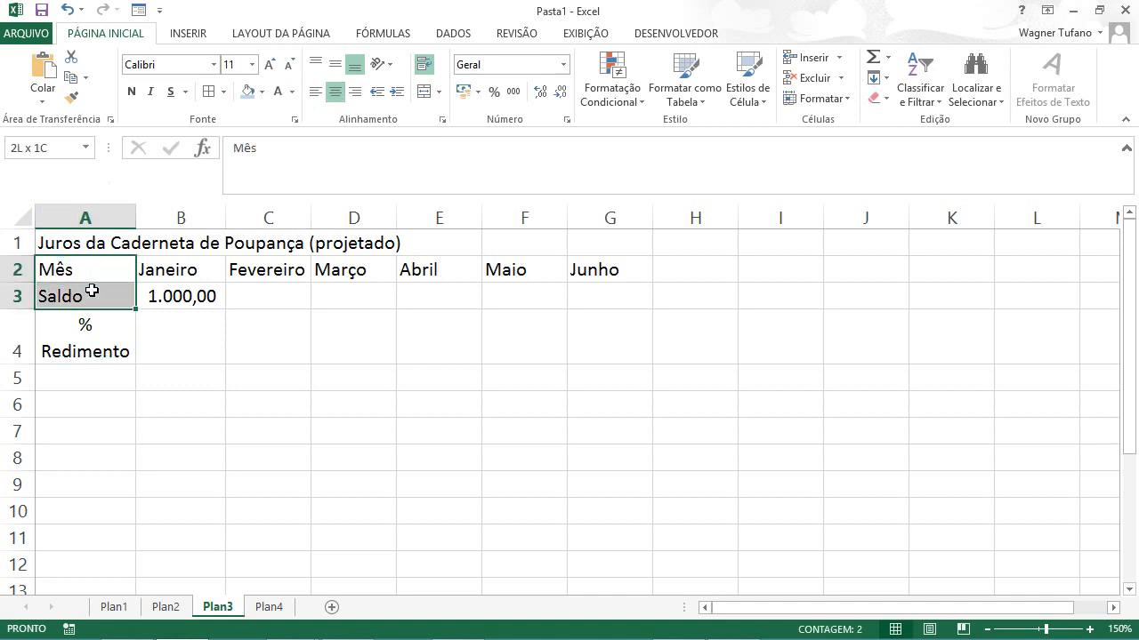
left_click(337, 94)
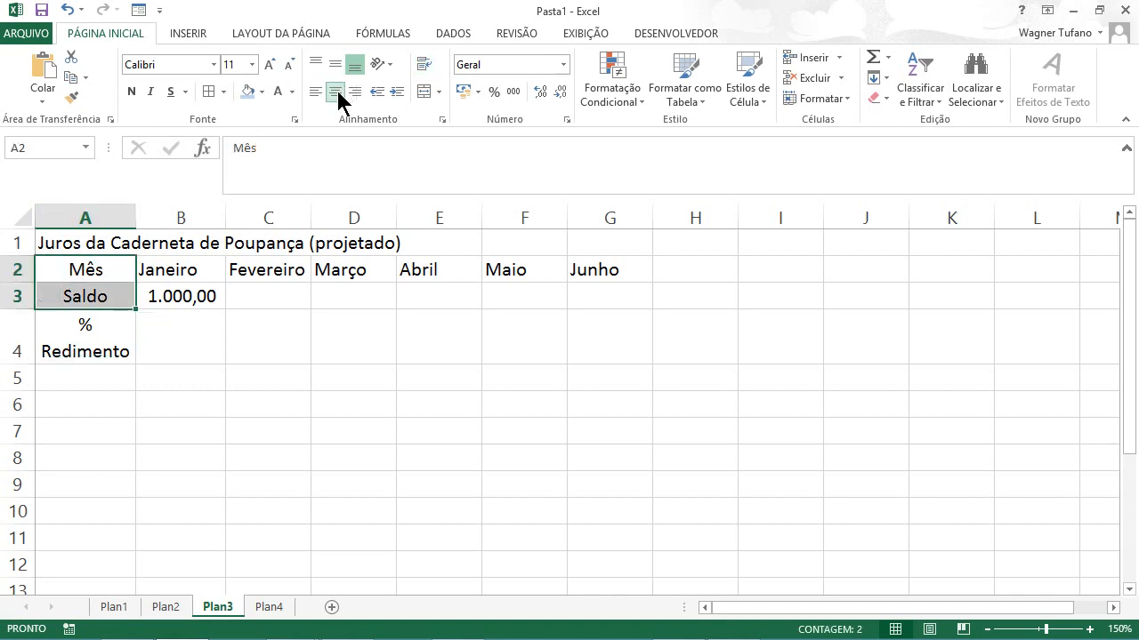
left_click(88, 353)
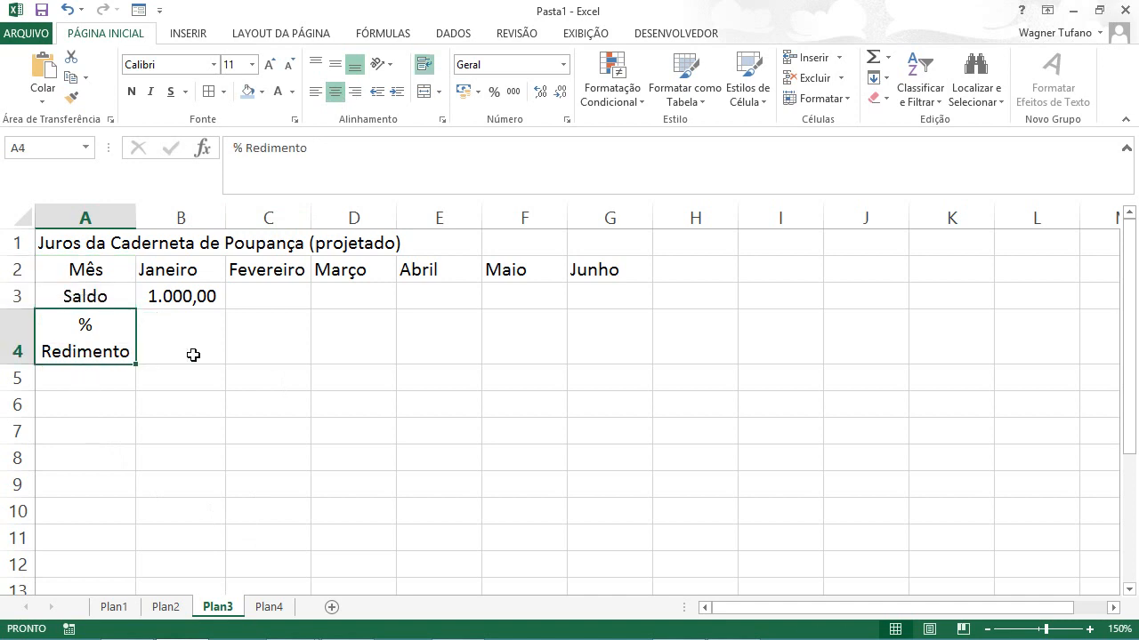
Step: Enter the yield rates 0,5% for Janeiro in B4 and 0,45% for Fevereiro in C4
left_click(193, 355)
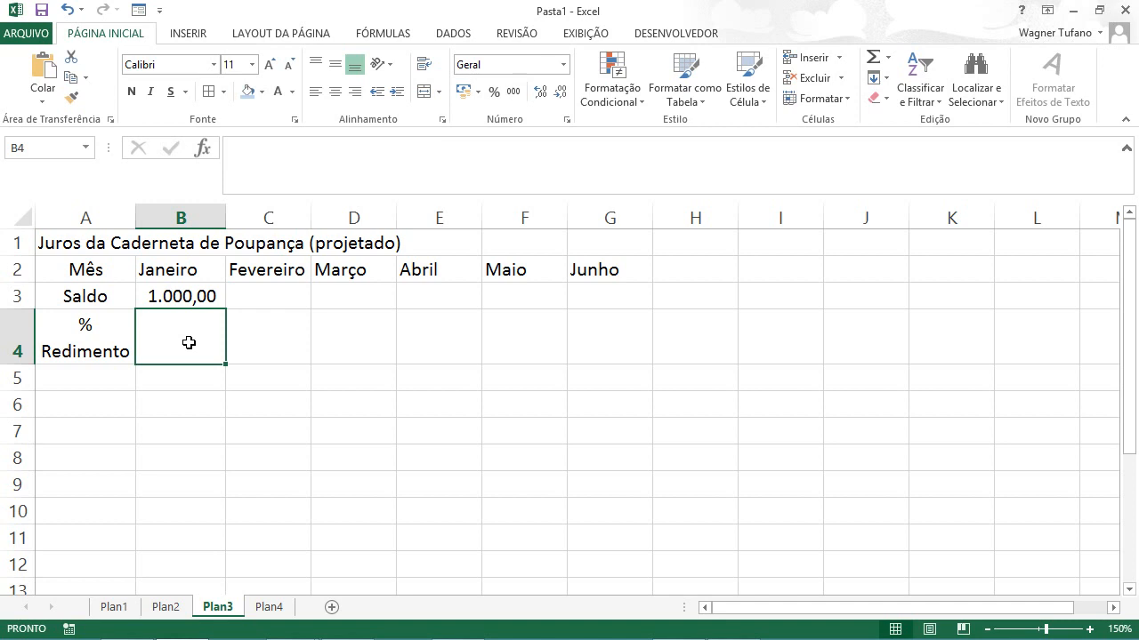
type(",")
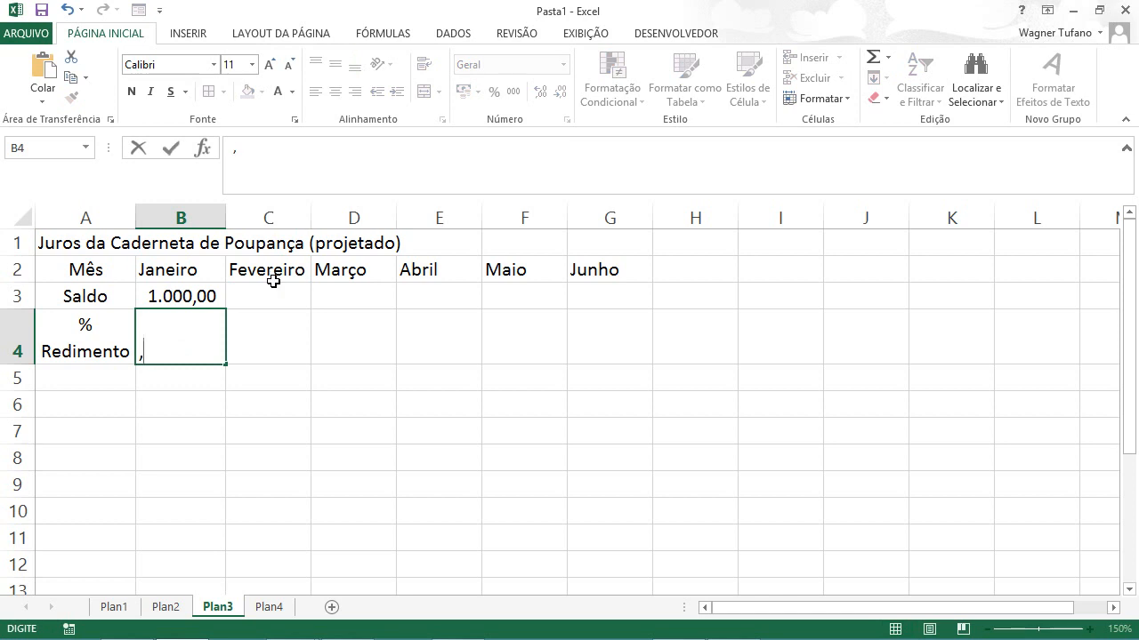
type("5")
type("%")
key("Tab")
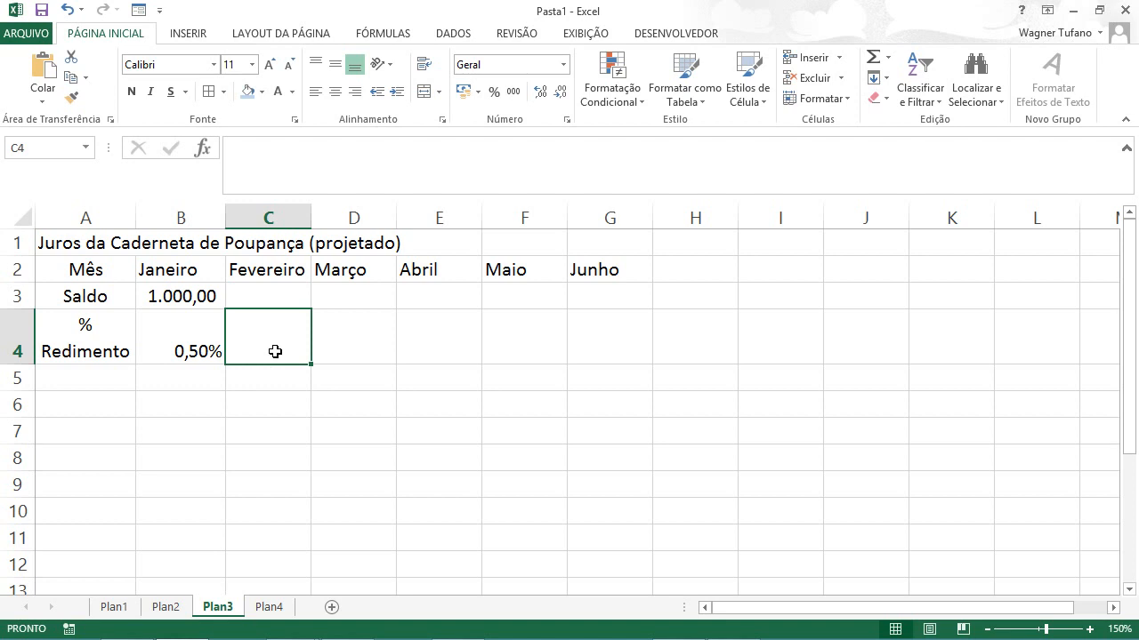
type(",")
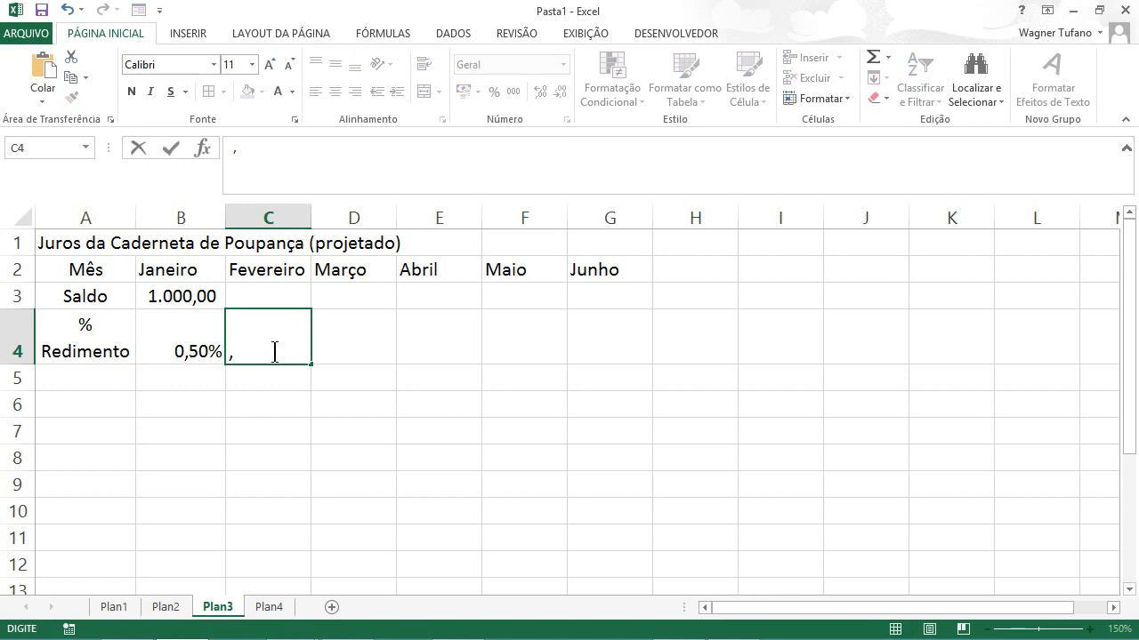
type("45%")
key("Tab")
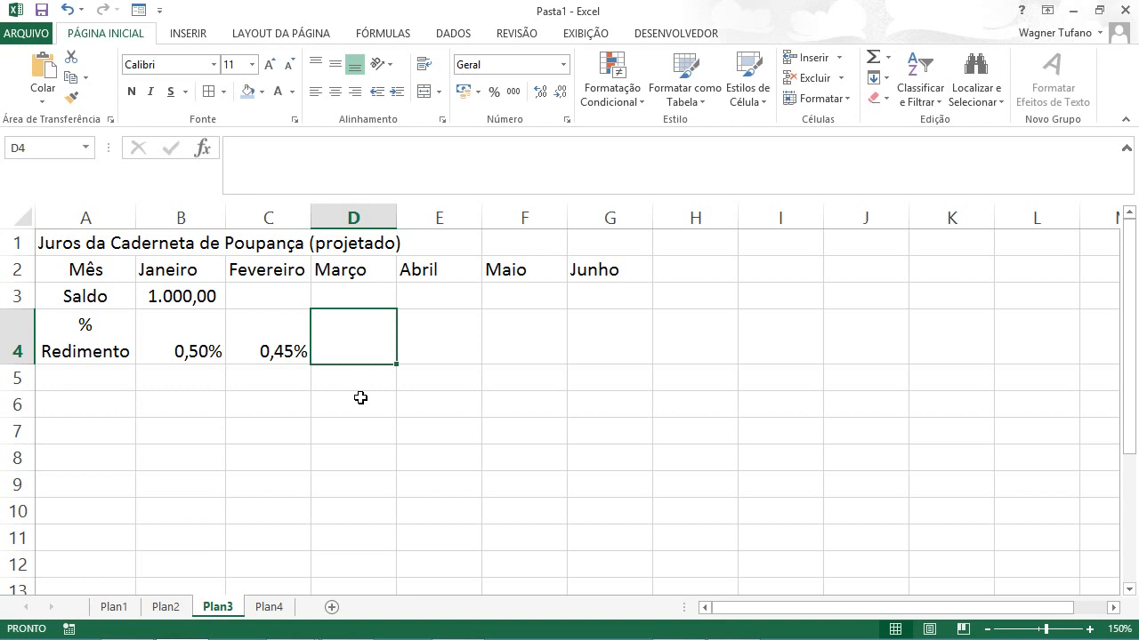
Step: Enter the yield rates 0,55% for Março in D4, 0,52% for Abril in E4 and 0,53% for Maio in F4
type(",55")
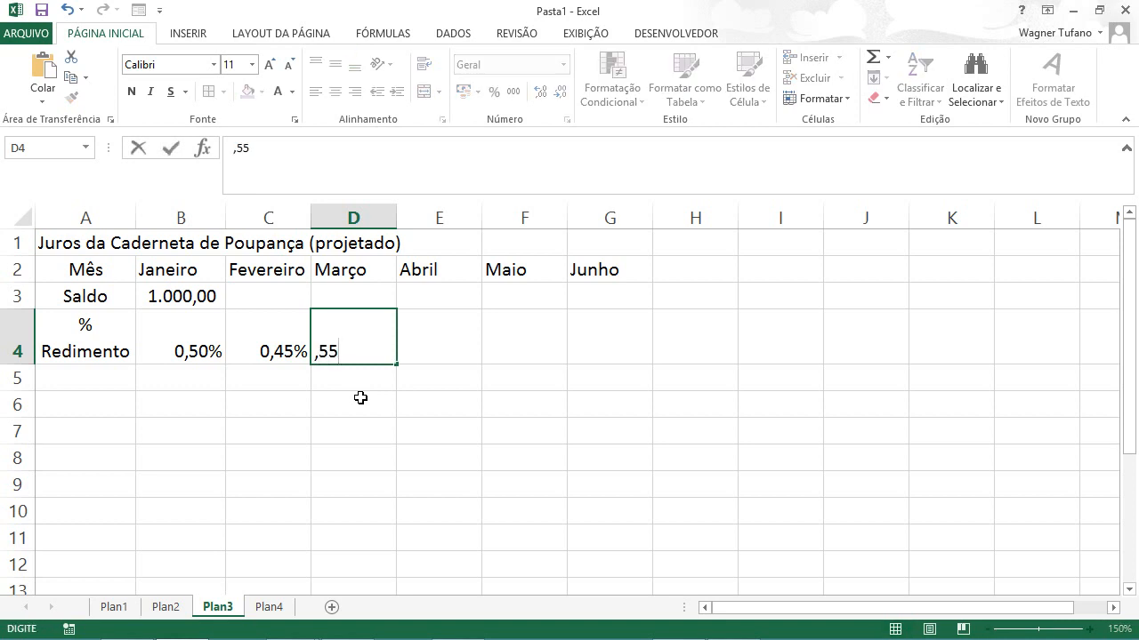
type("%")
key("Tab")
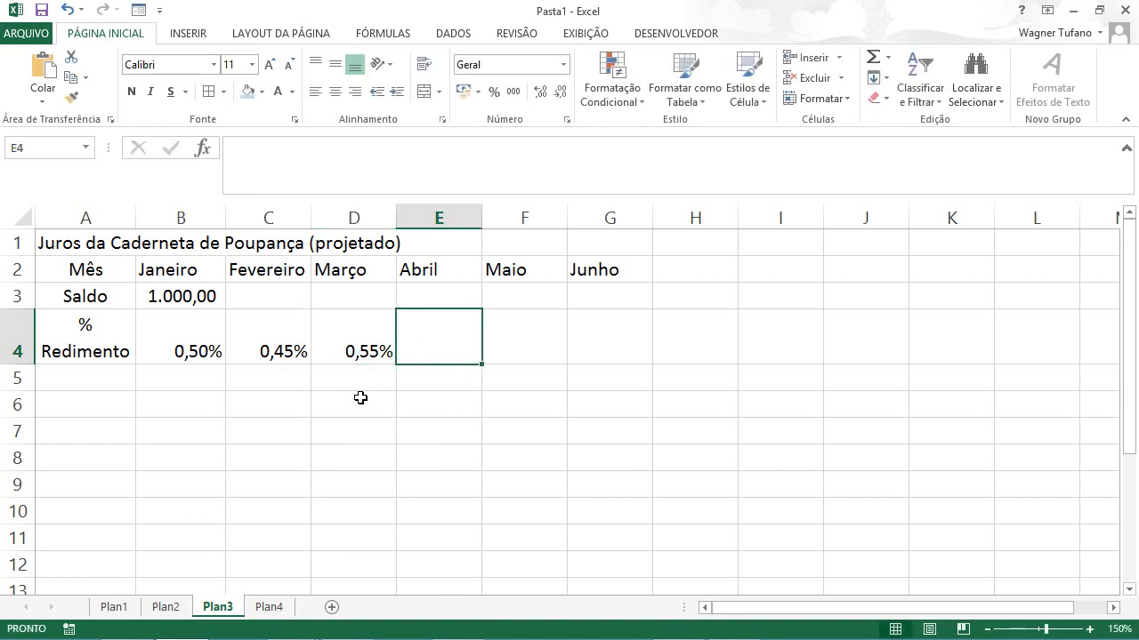
type(",52")
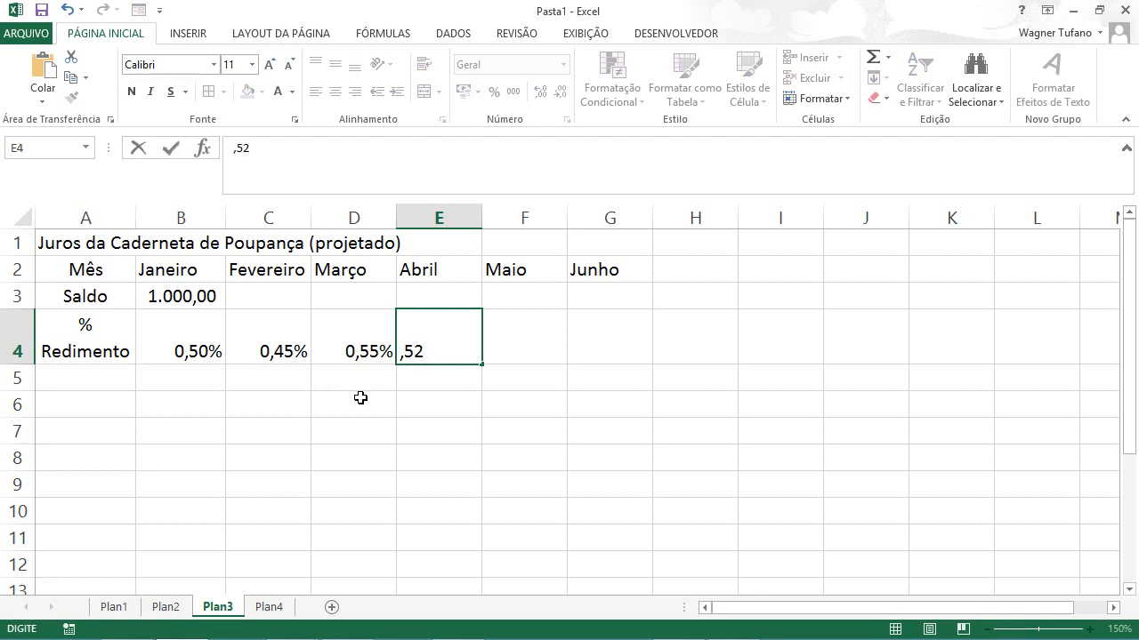
type("%")
key("Tab")
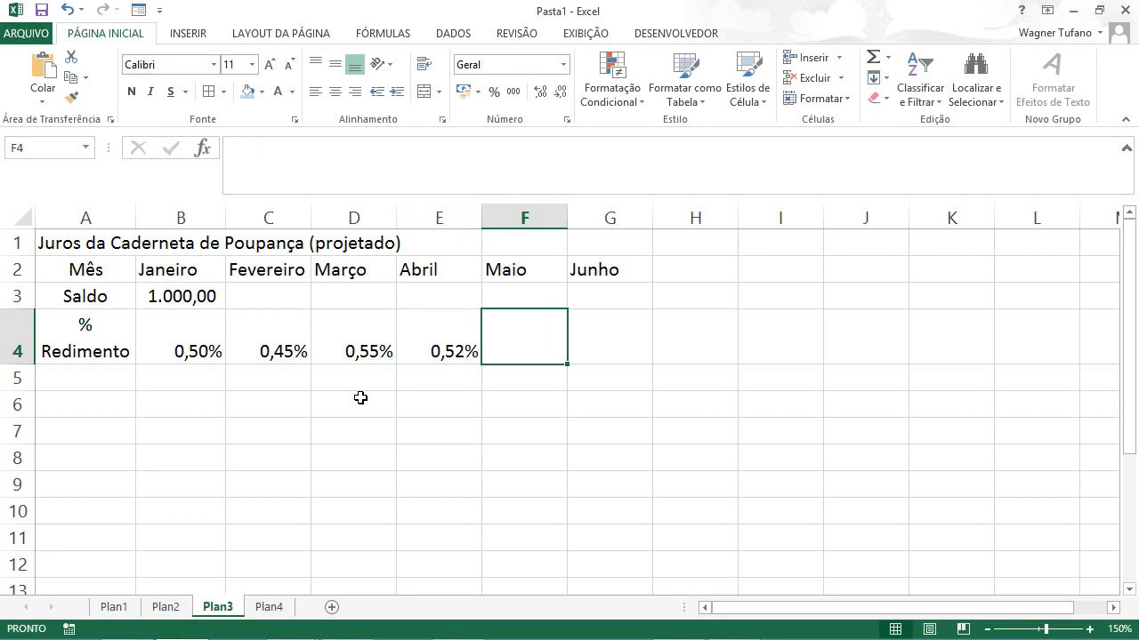
type(",")
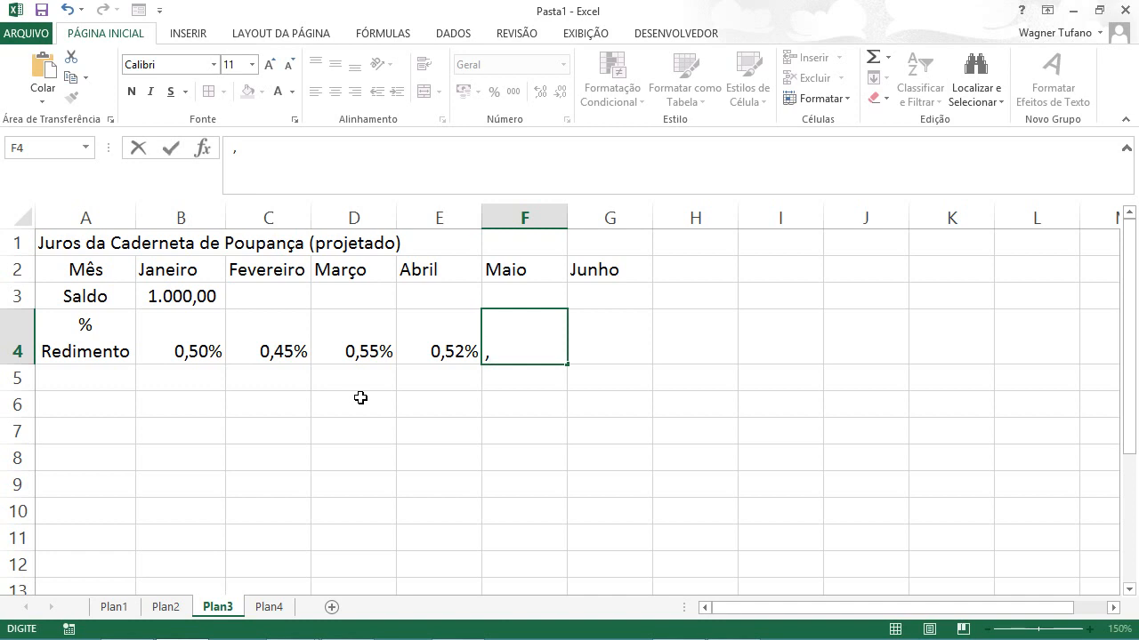
type("53%")
key("Return")
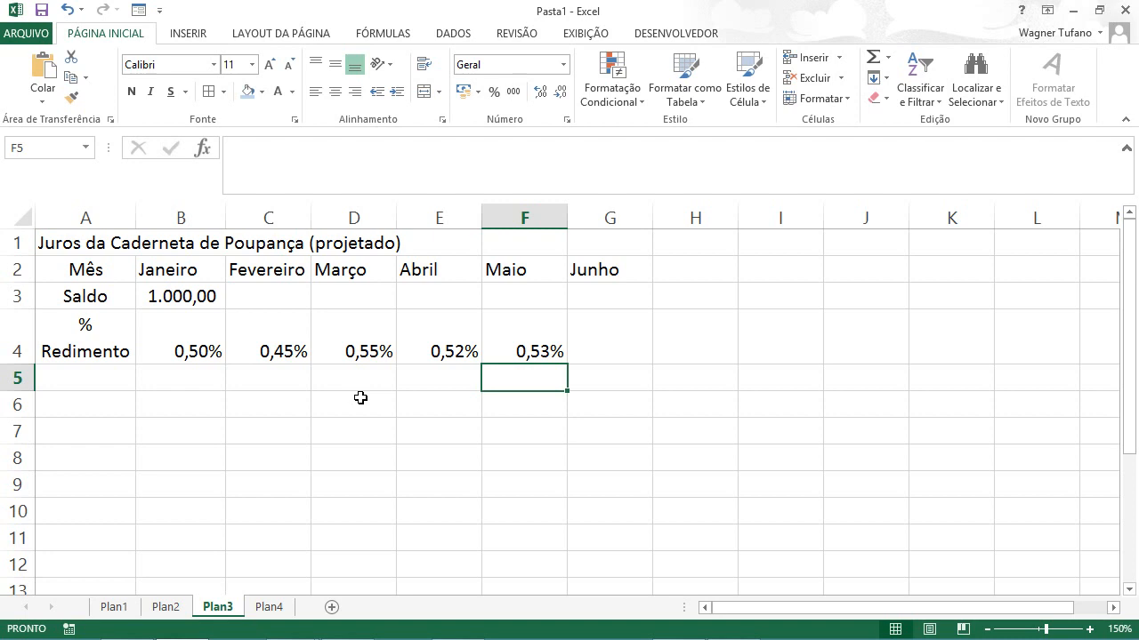
Step: Examine the balance and yield rate cells in rows 3 and 4 month by month from Janeiro to Junho
left_click(631, 339)
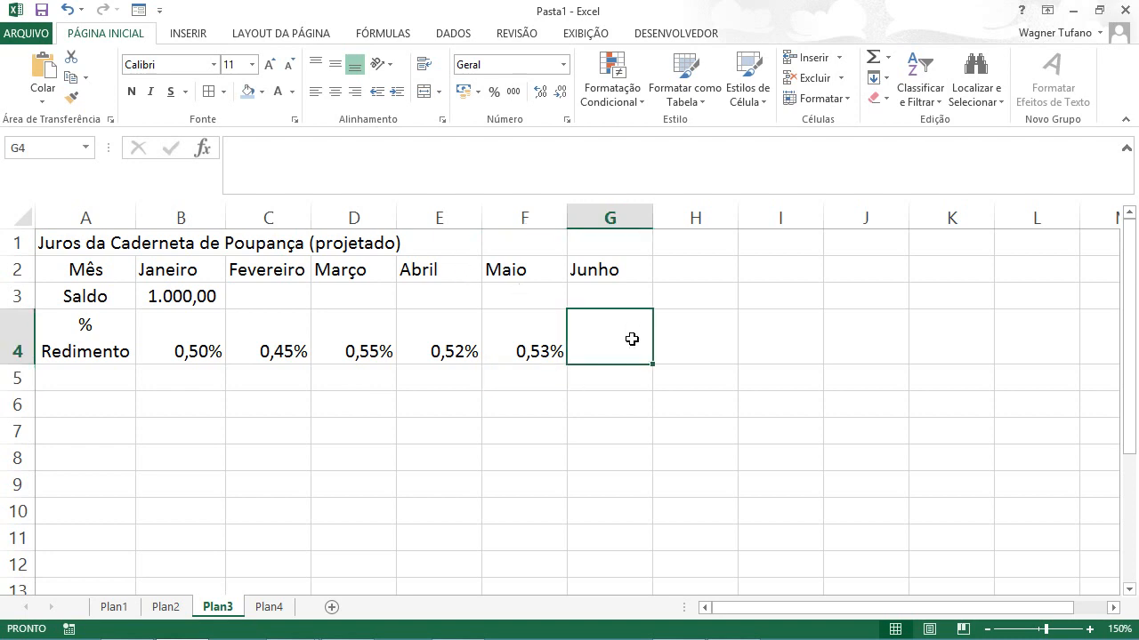
left_click(174, 294)
left_click(186, 351)
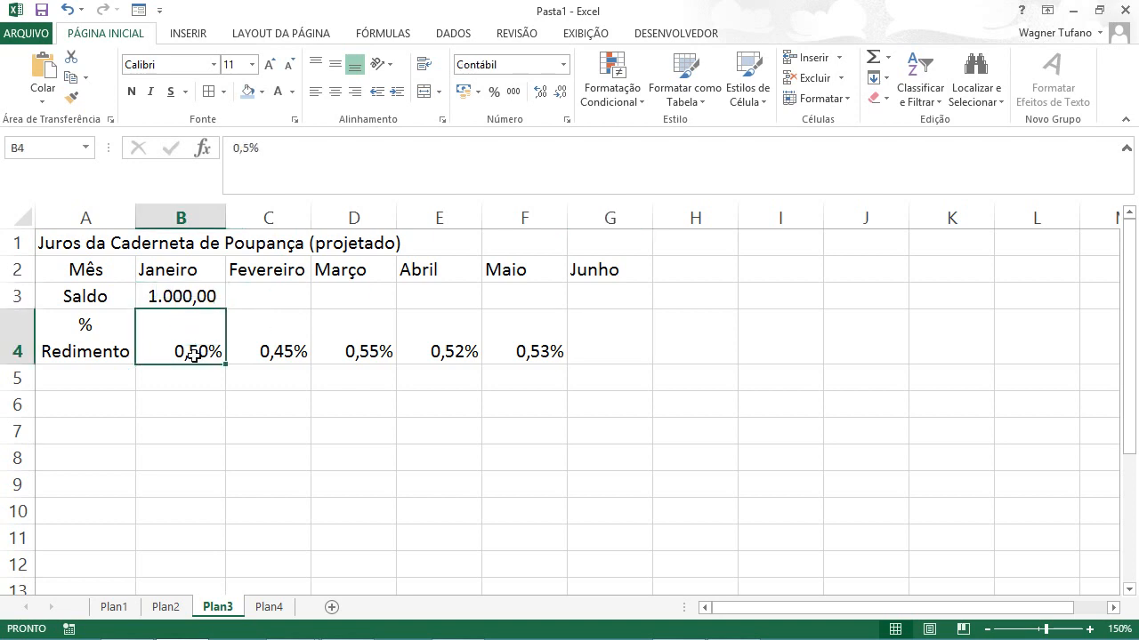
left_click(257, 298)
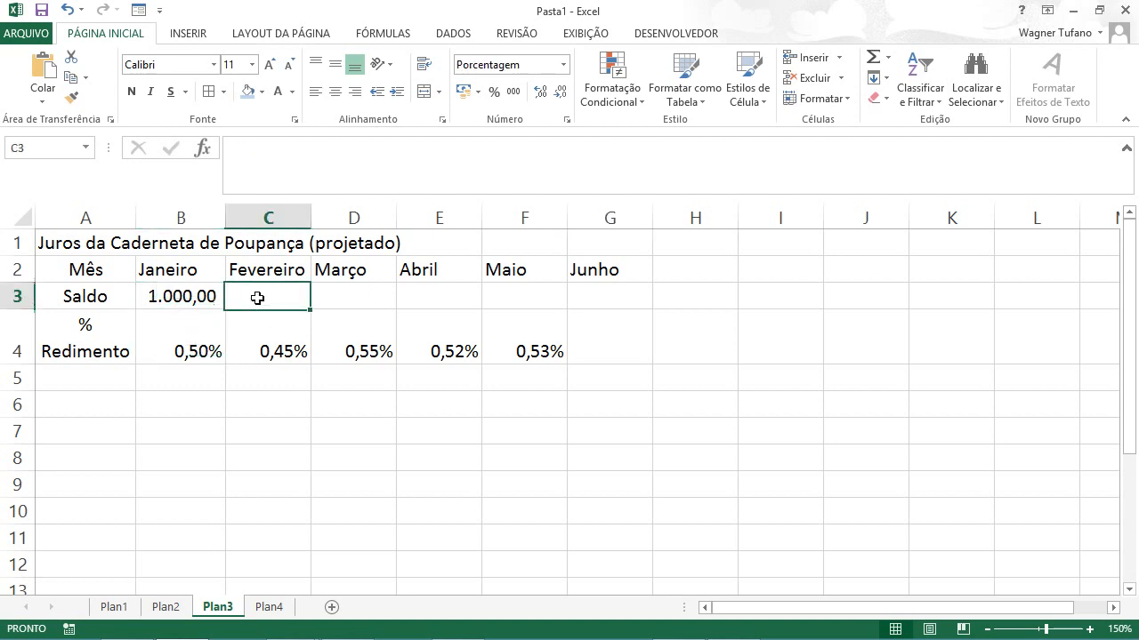
left_click(268, 352)
left_click(343, 298)
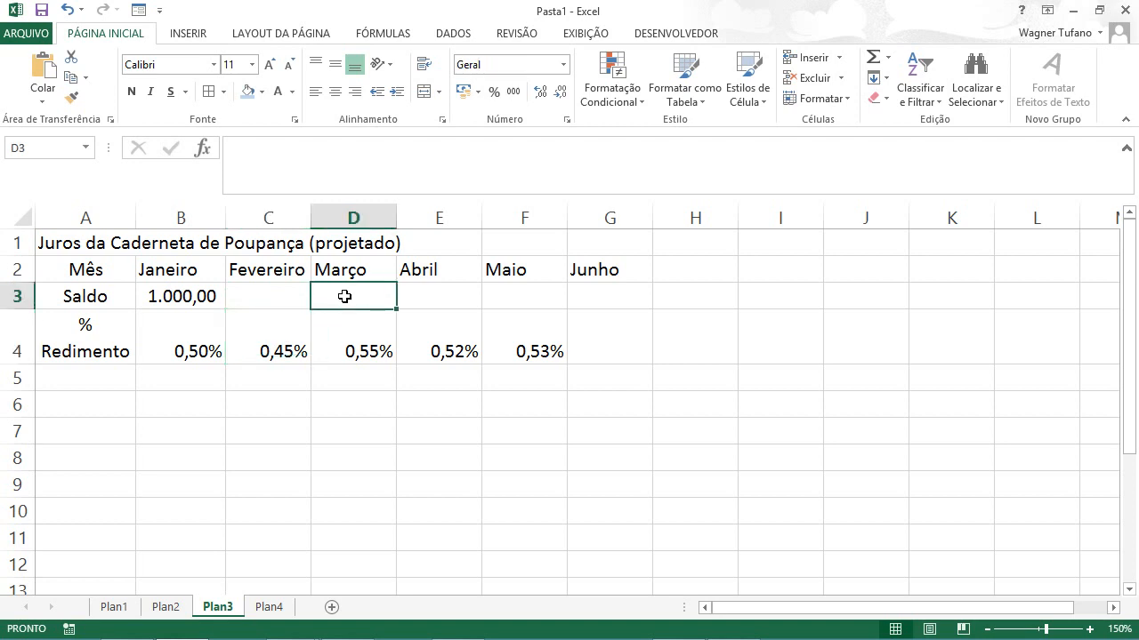
left_click(353, 352)
left_click(429, 300)
left_click(438, 348)
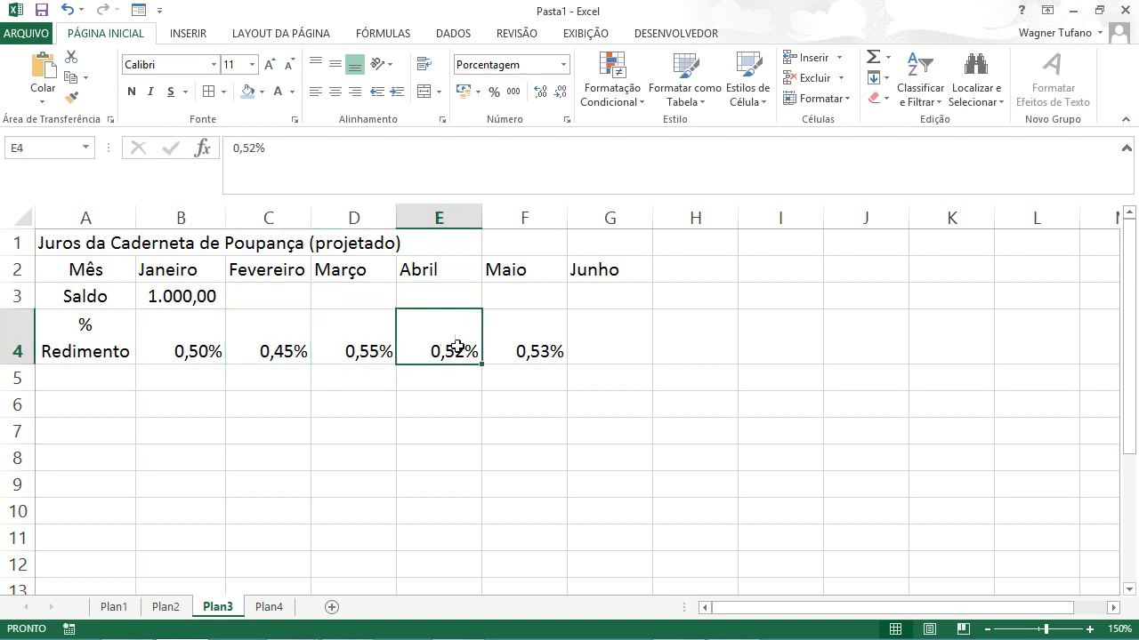
left_click(522, 339)
left_click(521, 296)
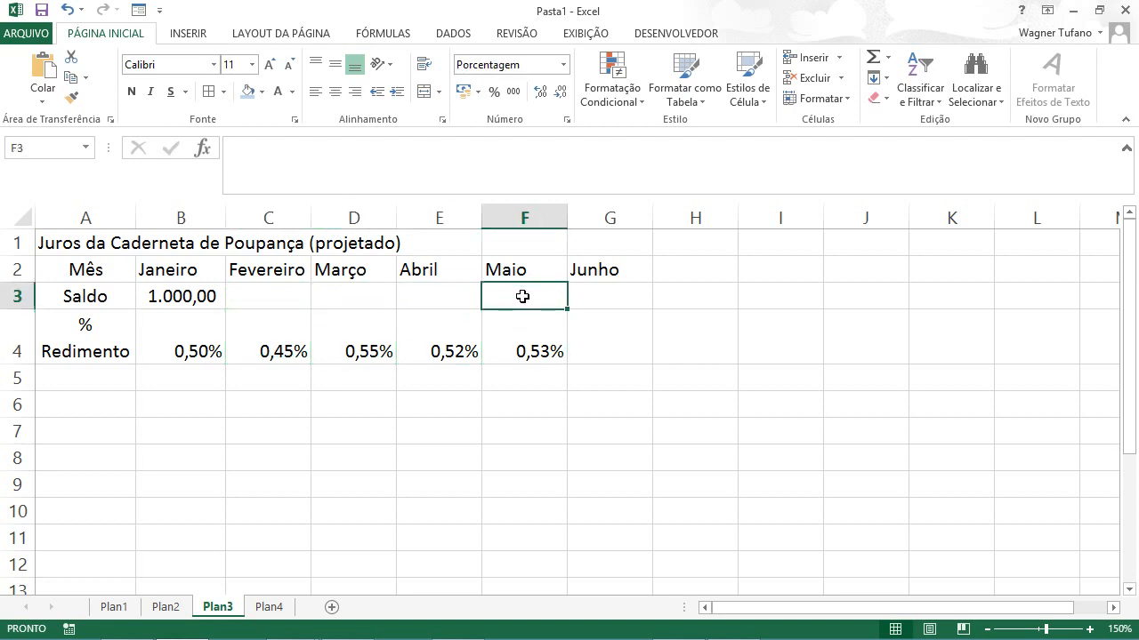
left_click(528, 351)
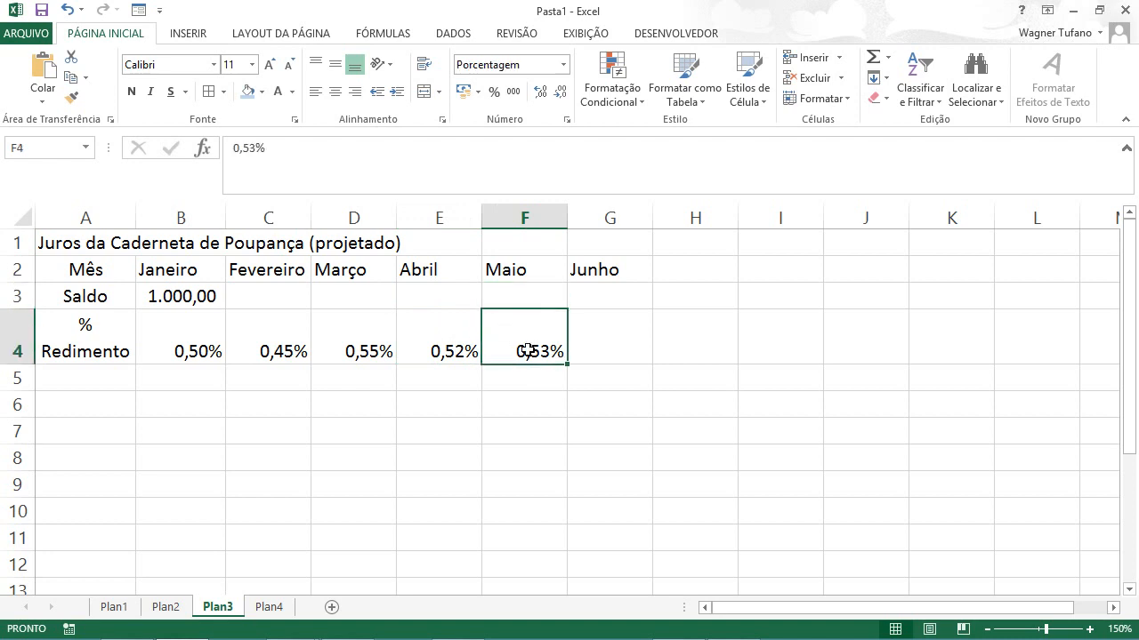
left_click(580, 292)
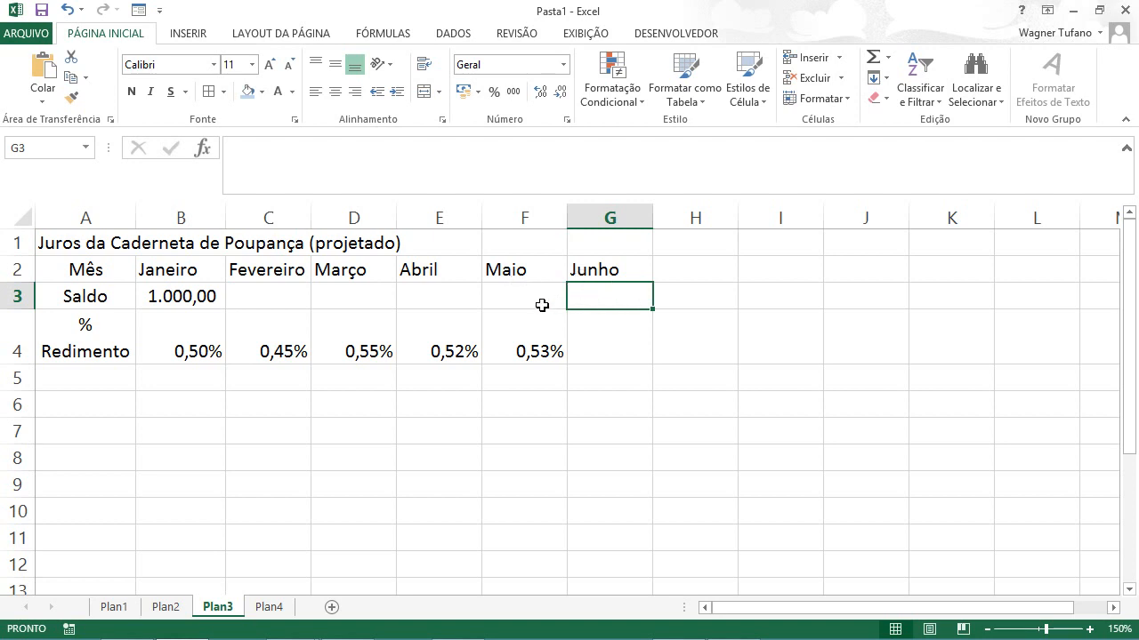
Step: Enter the Janeiro interest calculation =1000*0,5% in the Fevereiro balance cell C3
left_click(271, 294)
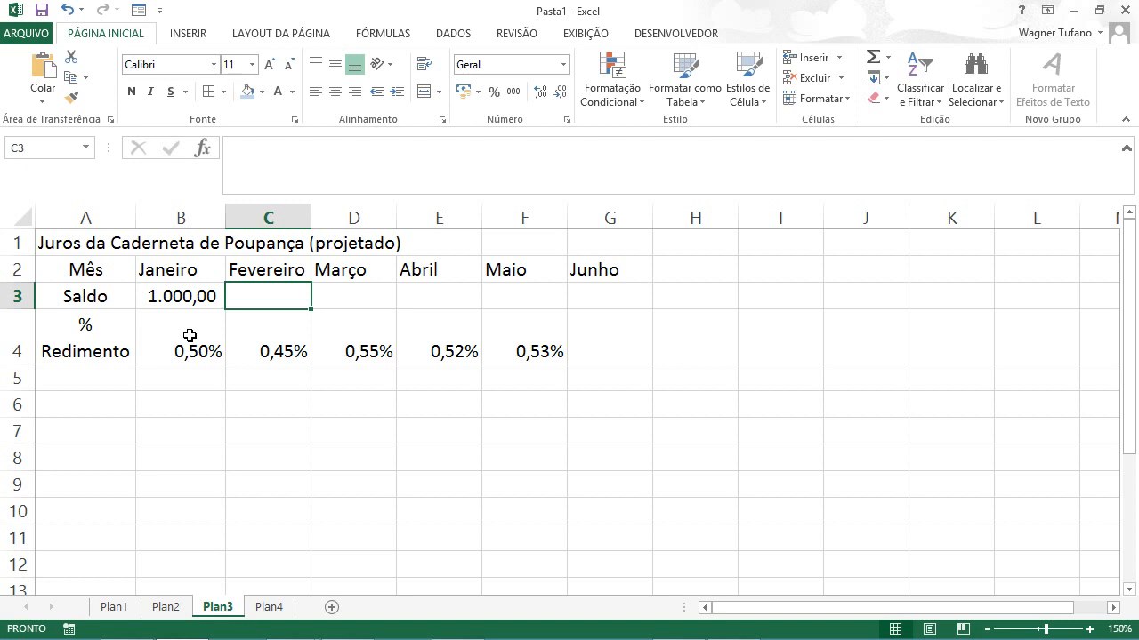
type("=")
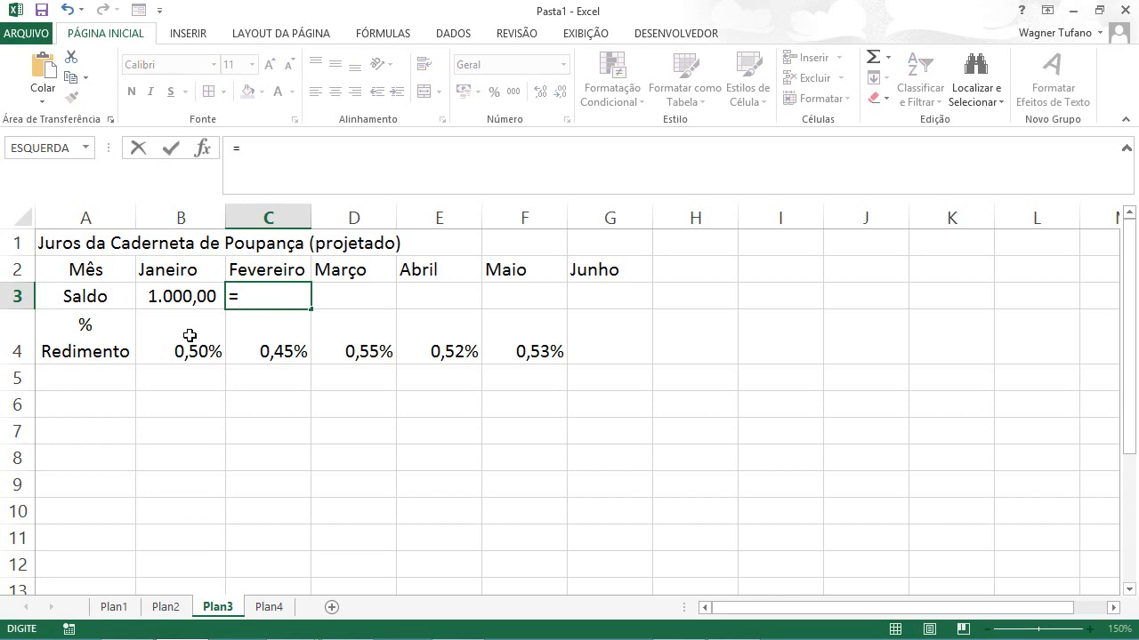
type("1000")
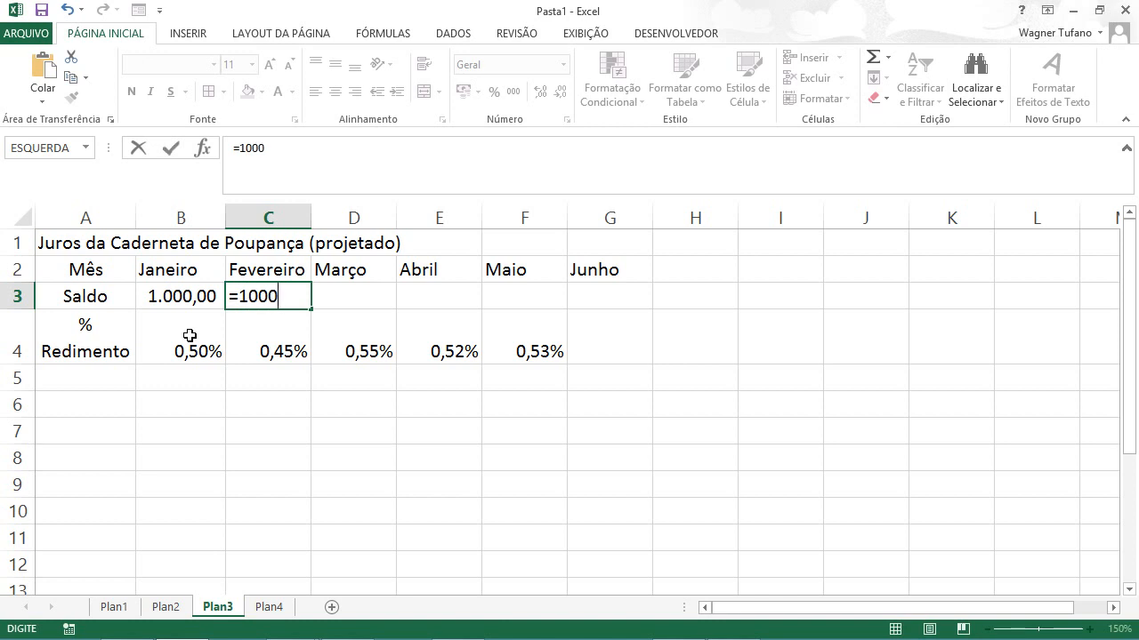
type("*")
type(",5%")
key("ctrl+Return")
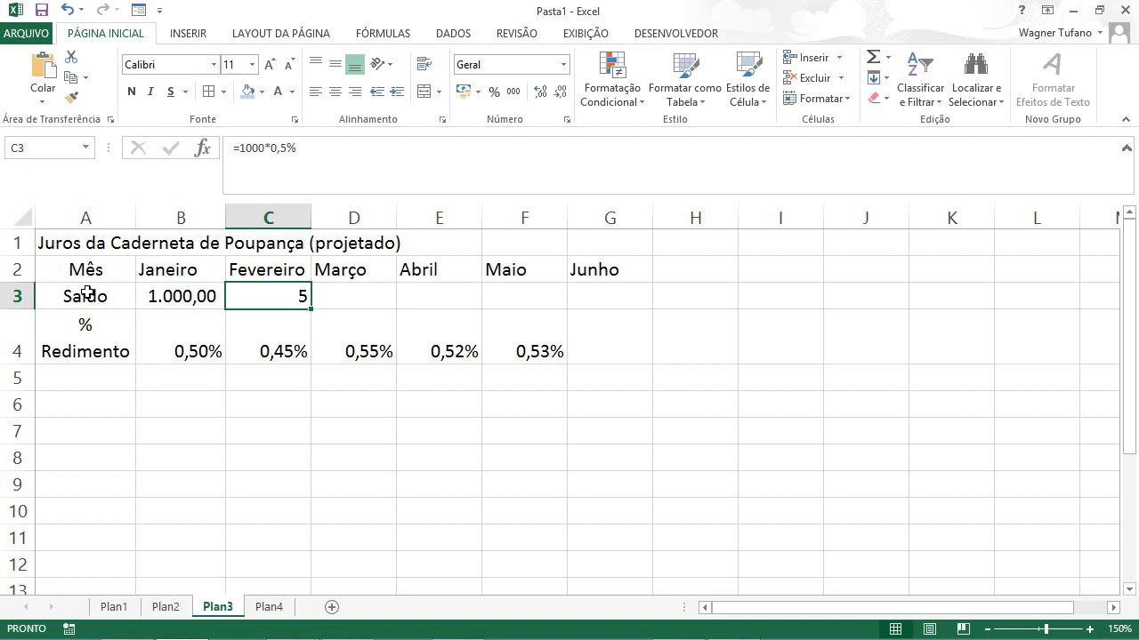
Step: Extend the formula in C3 to add the initial balance, making it =1000*0,5%+1000
key("F2")
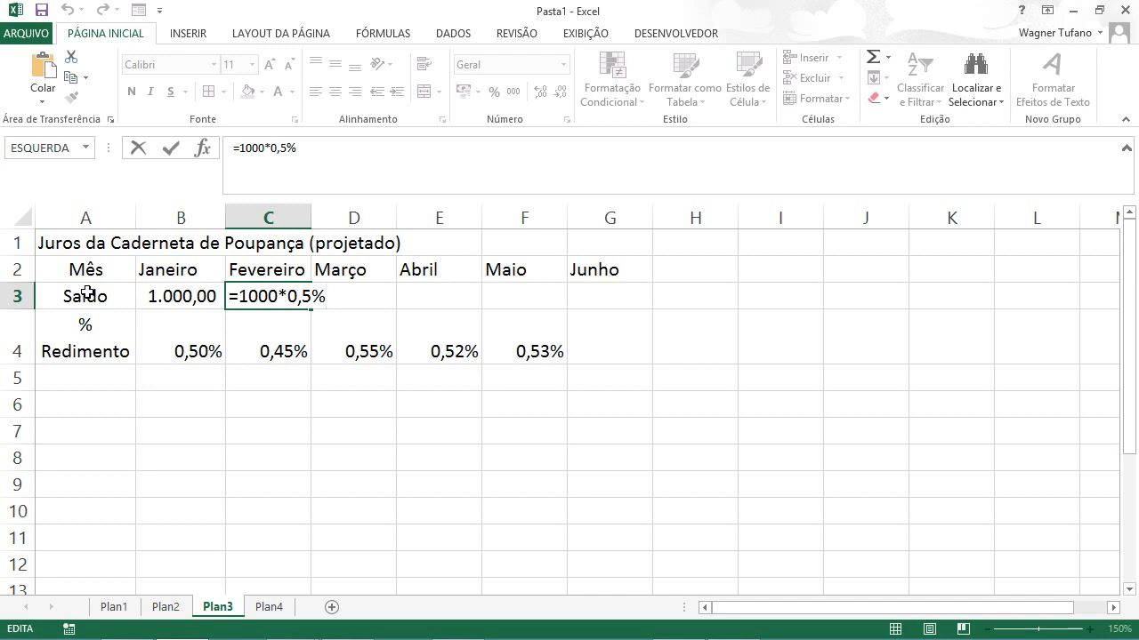
type("+1000")
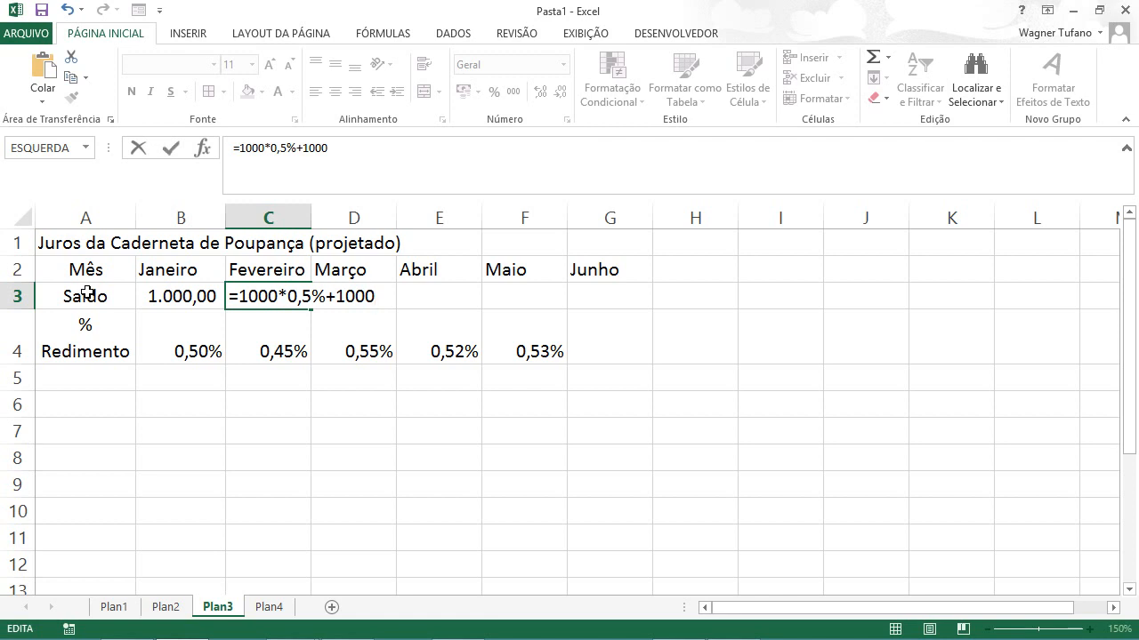
key("ctrl+Return")
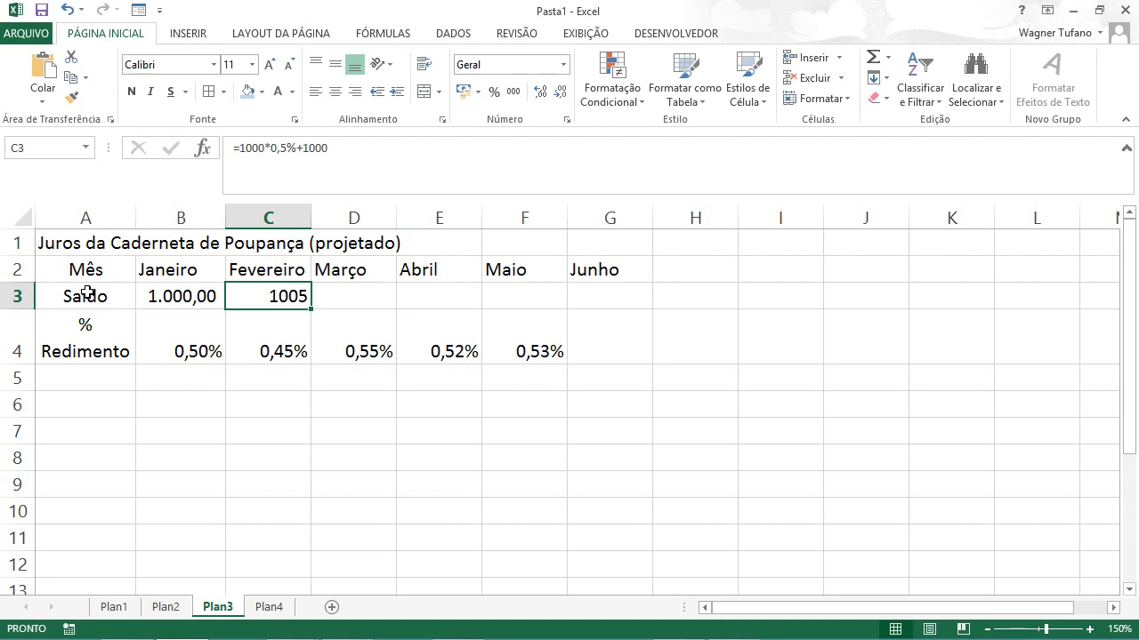
Step: Replace the fixed-number formula in C3 with the cell-reference formula =B3*B4+B3
key("F2")
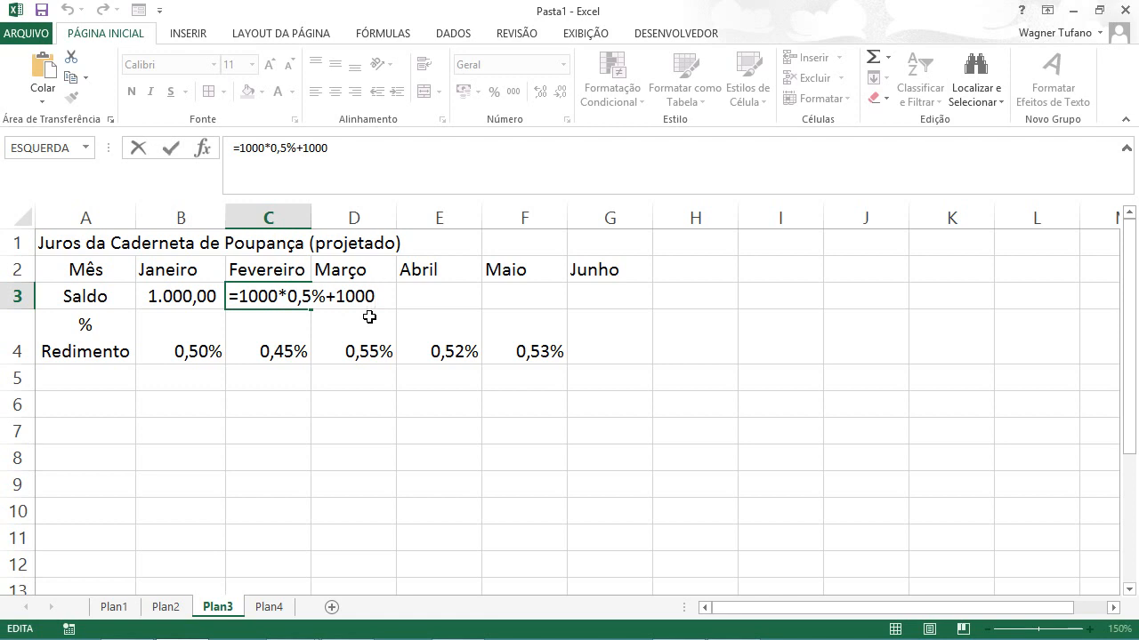
key("BackSpace")
key("BackSpace")
key("BackSpace")
key("BackSpace")
key("BackSpace")
key("BackSpace")
key("BackSpace")
key("BackSpace")
key("BackSpace")
key("BackSpace")
key("BackSpace")
key("BackSpace")
key("BackSpace")
key("BackSpace")
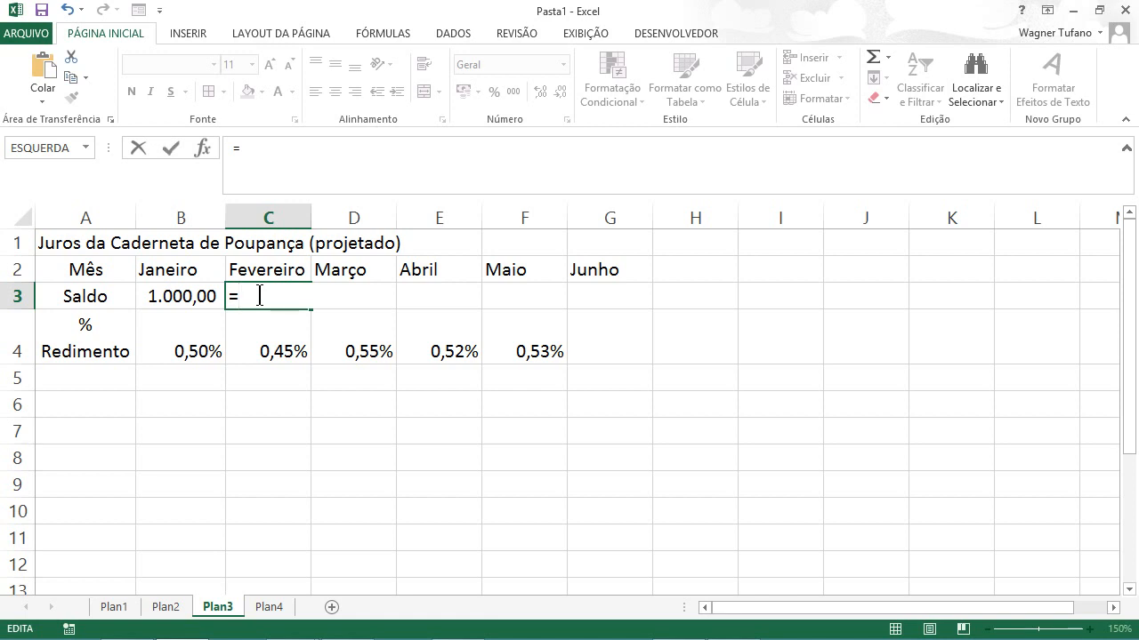
left_click(184, 295)
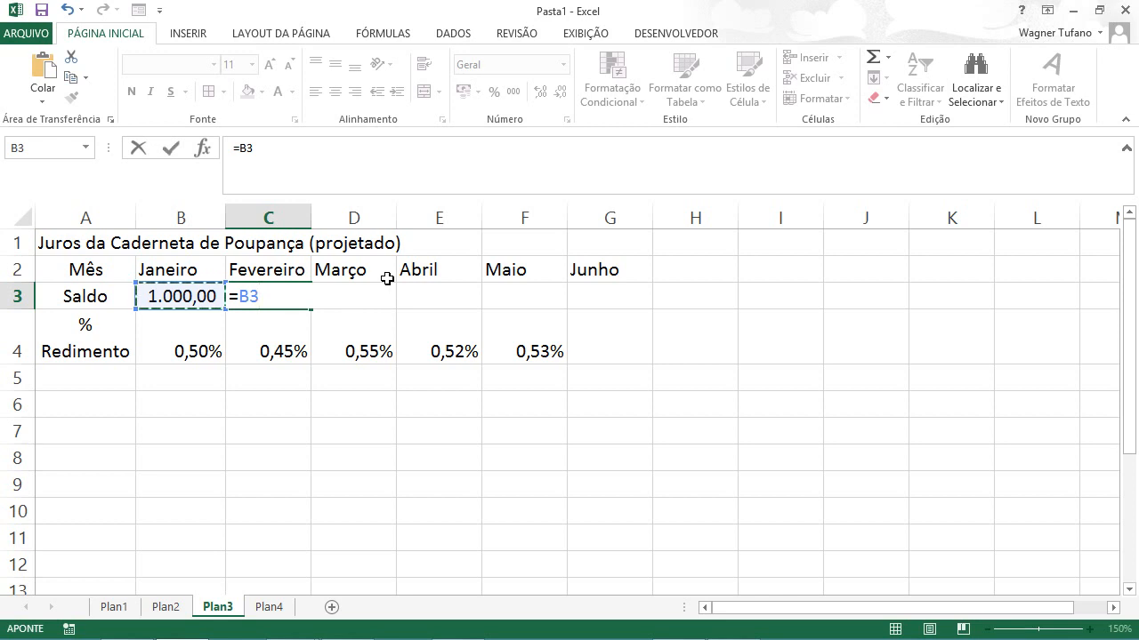
type("*")
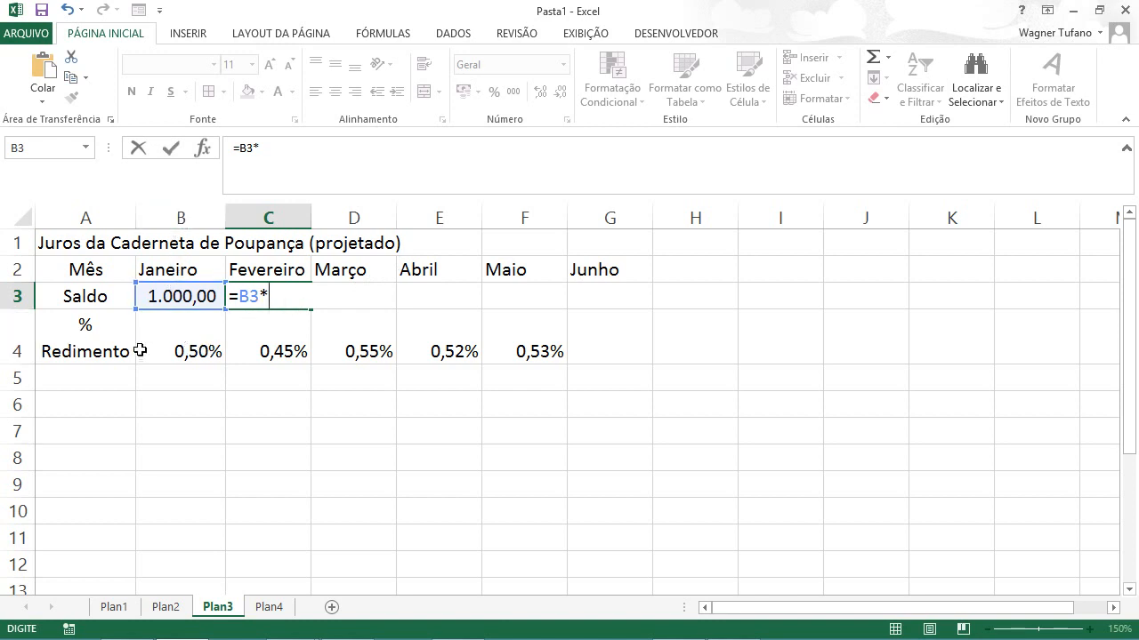
left_click(186, 344)
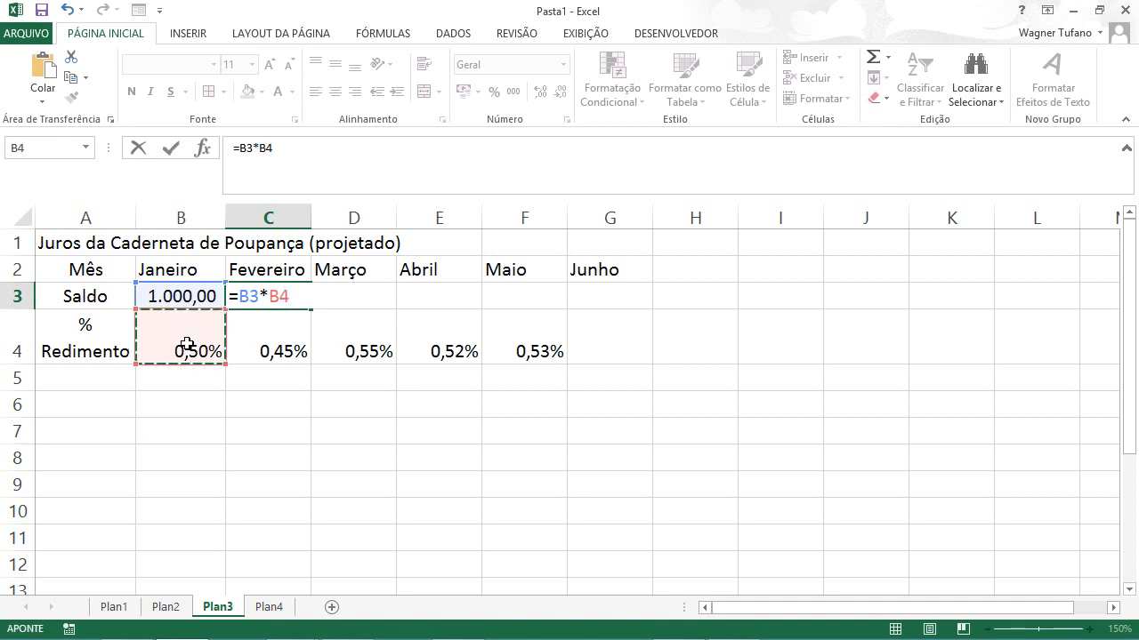
type("+")
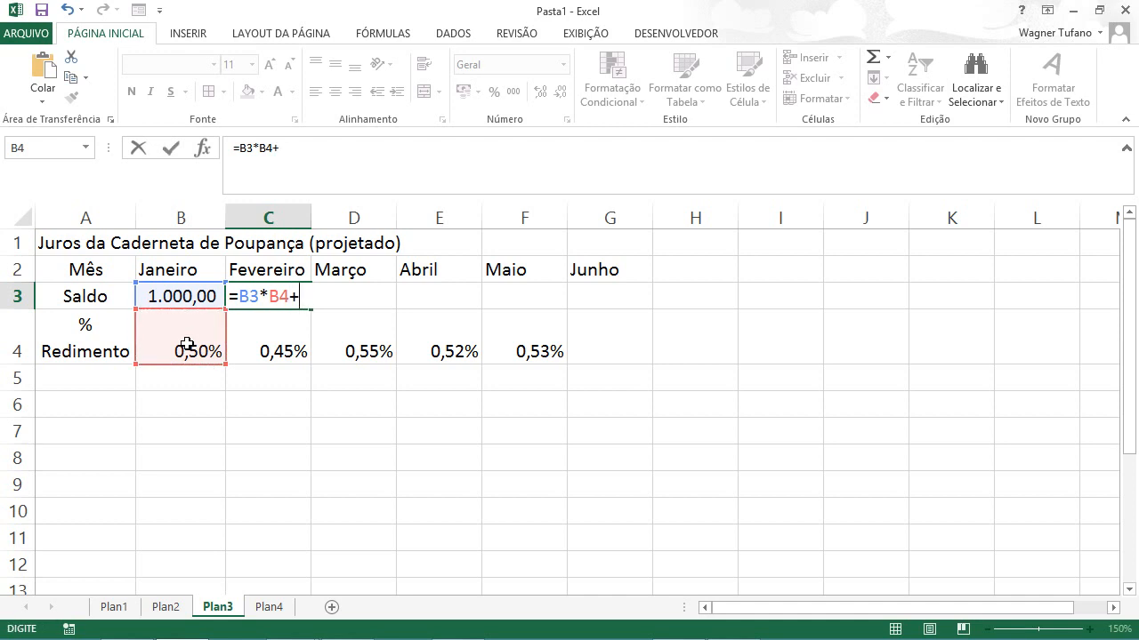
left_click(195, 296)
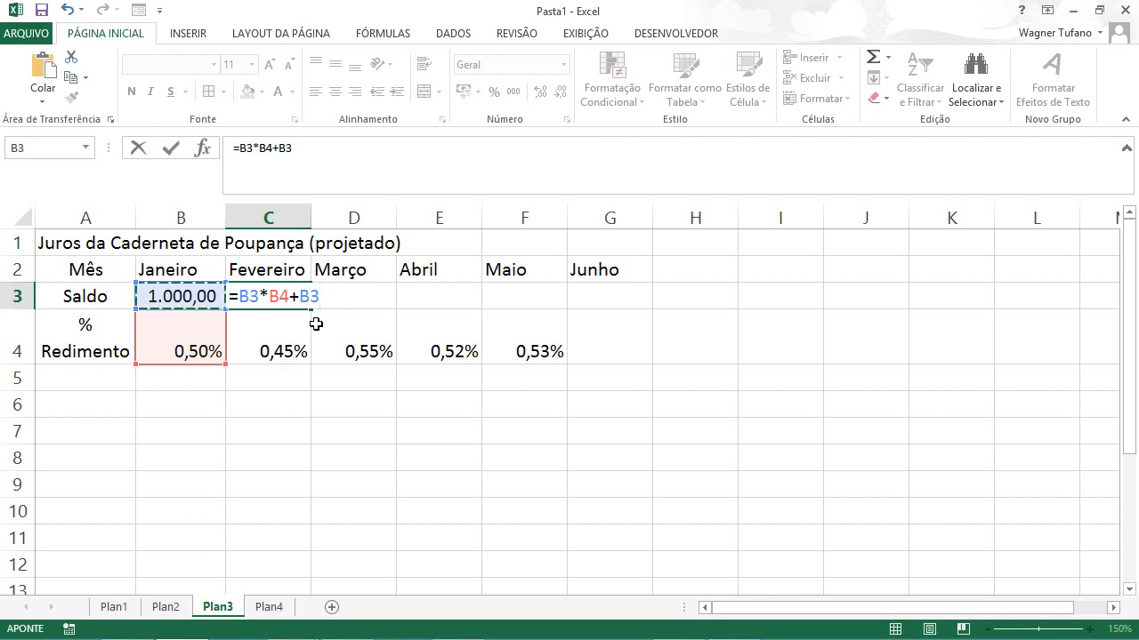
key("ctrl+Return")
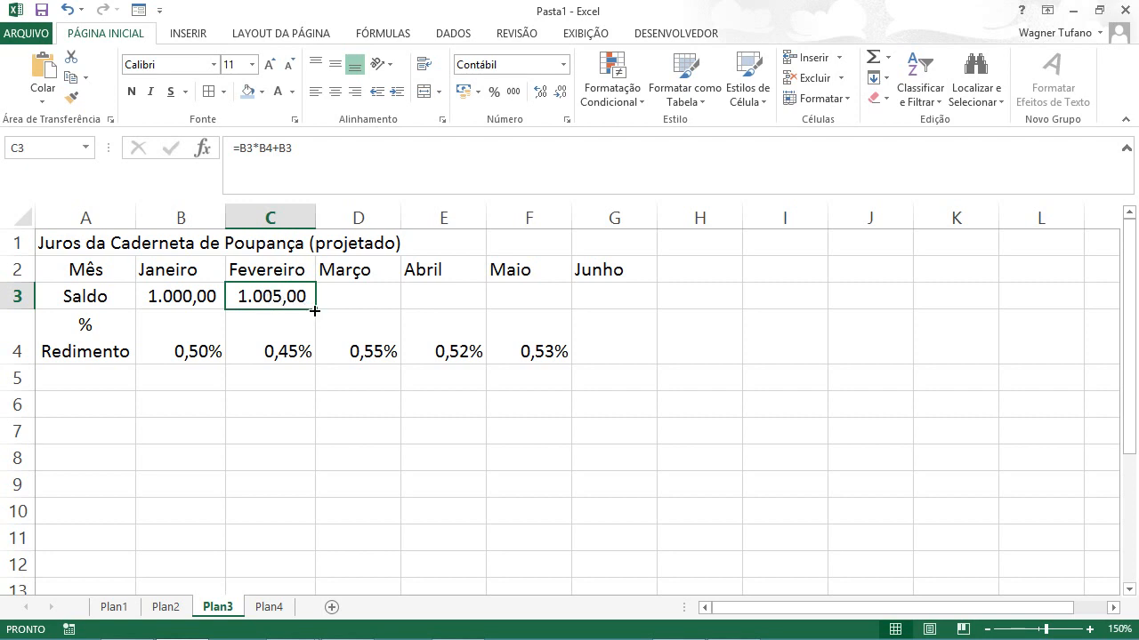
Step: Fill the C3 balance formula across to G3 and widen columns D through G equally so the balances fit
left_click_drag(315, 309, 315, 309)
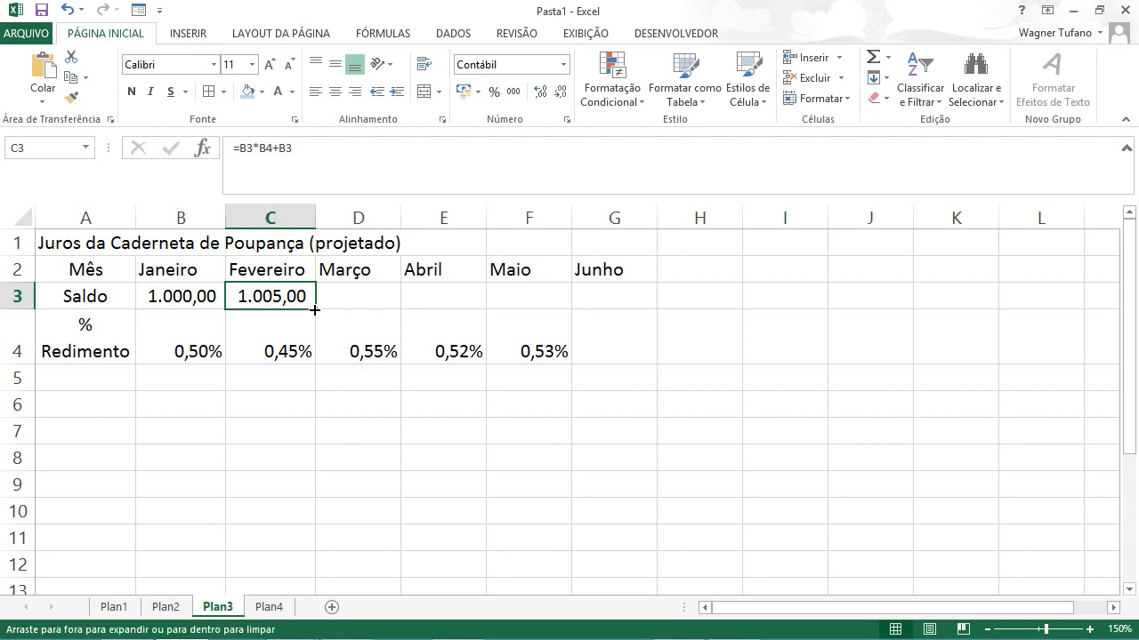
left_click_drag(315, 309, 620, 305)
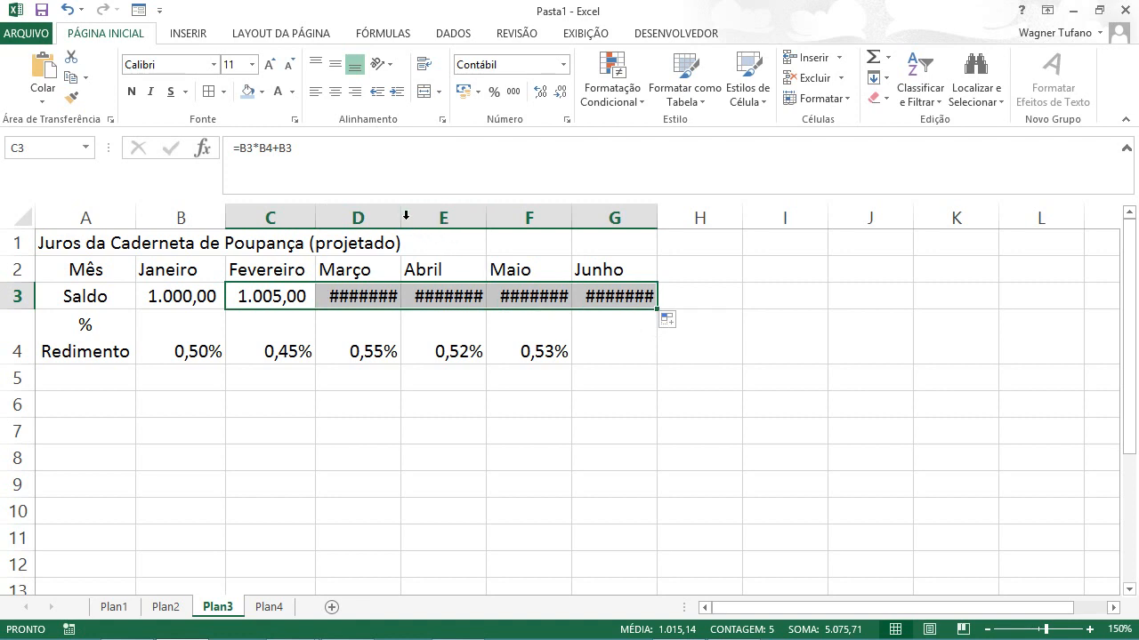
left_click_drag(399, 211, 584, 208)
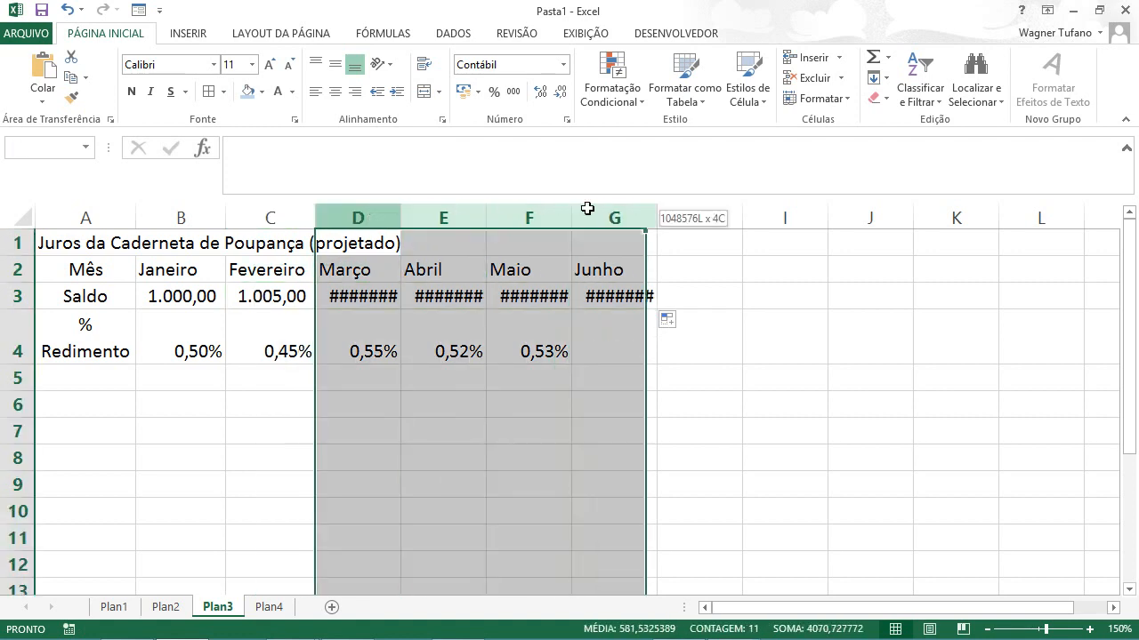
left_click_drag(401, 212, 416, 214)
left_click(751, 388)
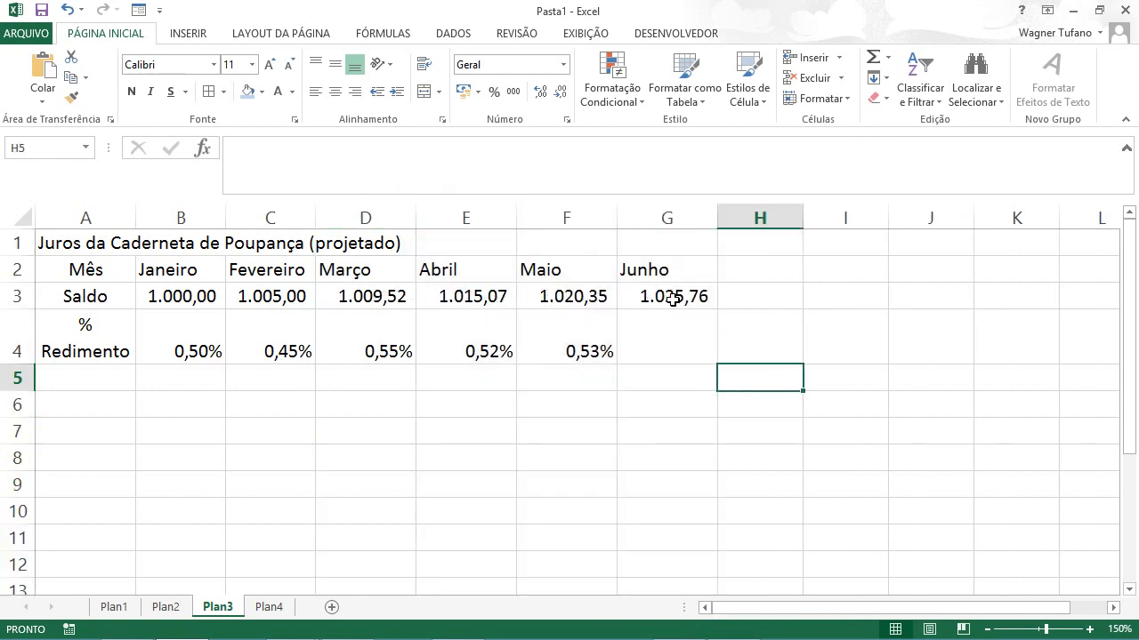
Step: Inspect the copied balance formulas for Março through Junho in D3:G3
left_click(356, 294)
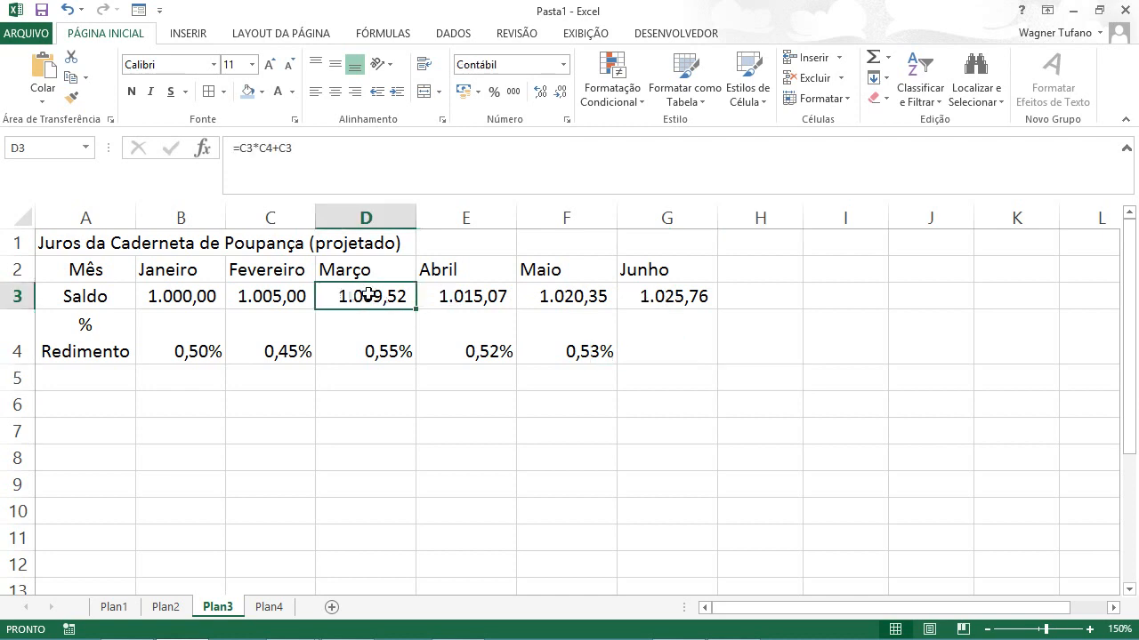
left_click(450, 297)
left_click(569, 299)
left_click(660, 299)
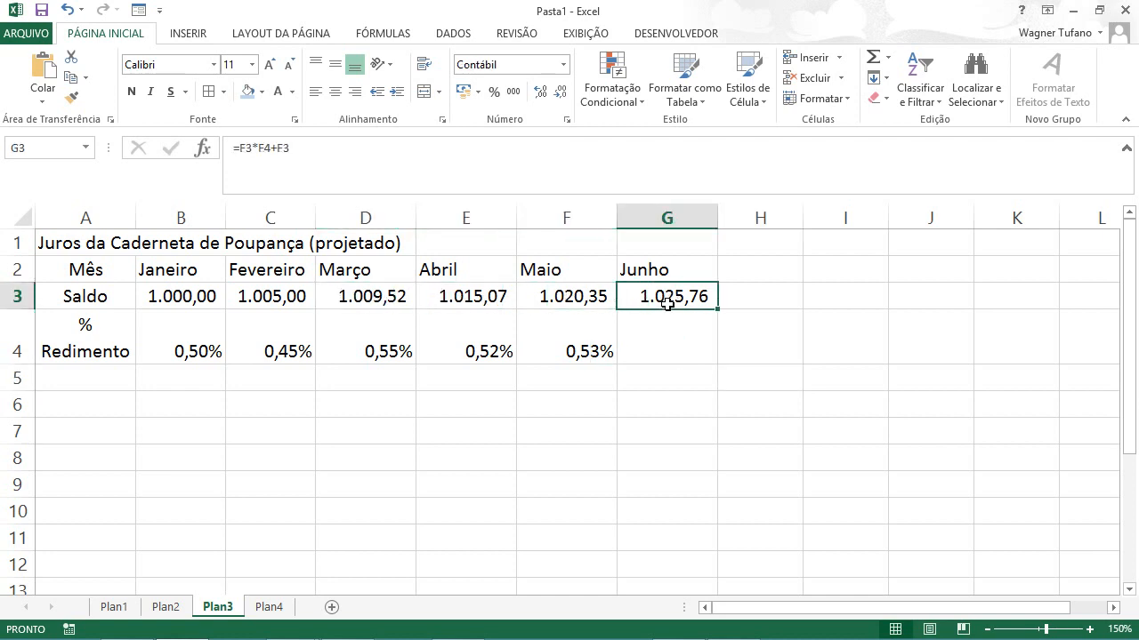
Step: Trace the cell references in each balance formula from D3 to G3 to see which balance and rate they use
left_click(357, 298)
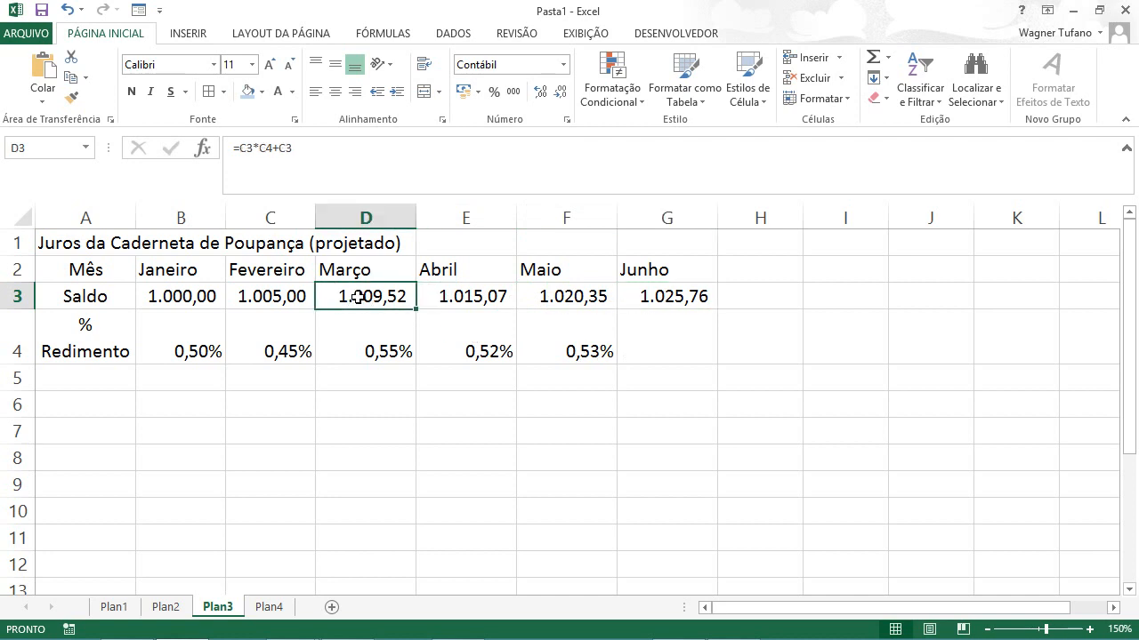
double_click(356, 298)
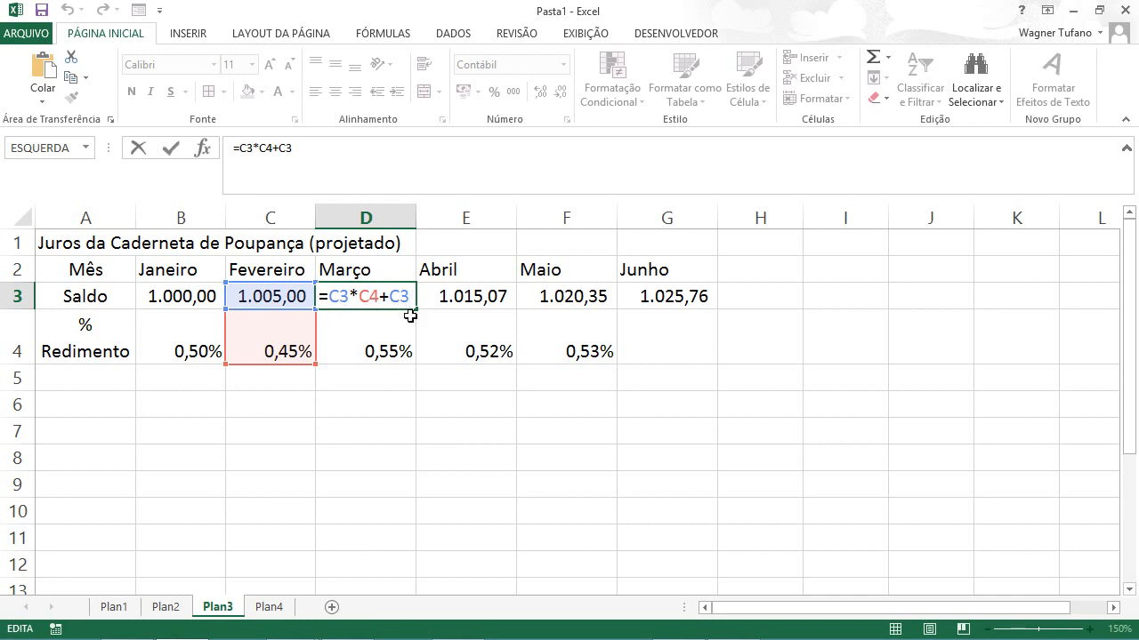
key("ctrl+Return")
left_click(481, 296)
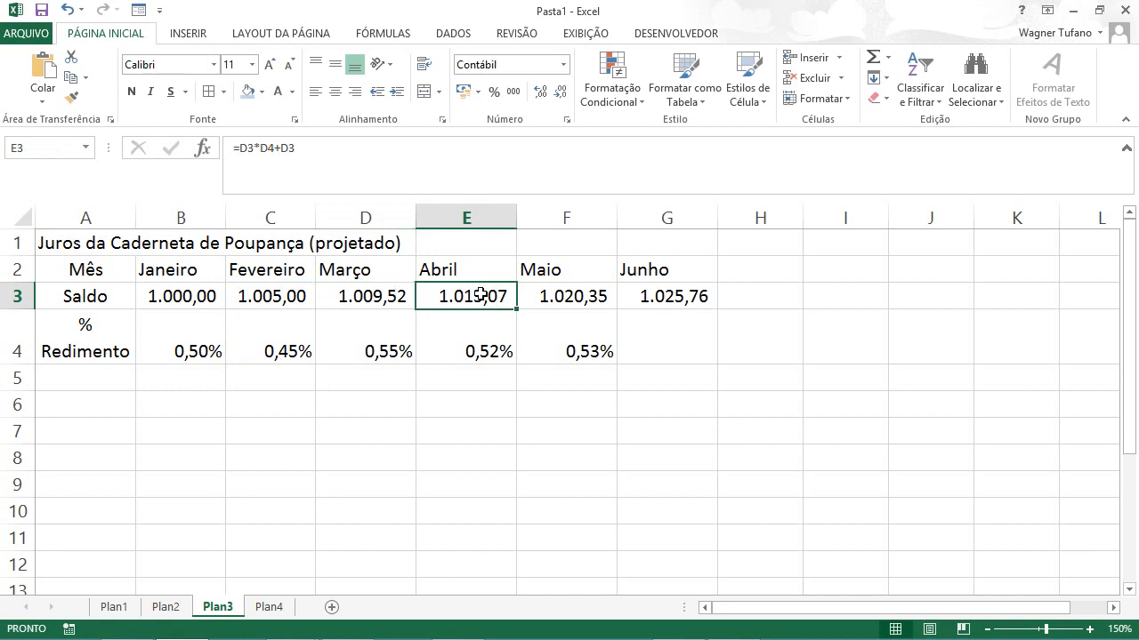
double_click(480, 296)
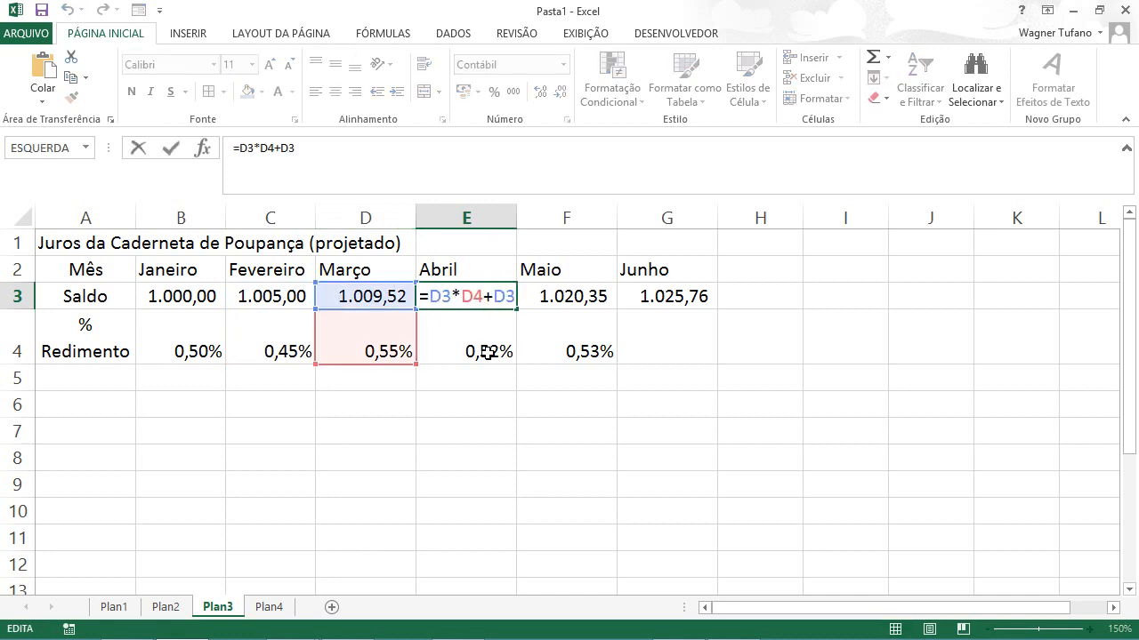
key("ctrl+Return")
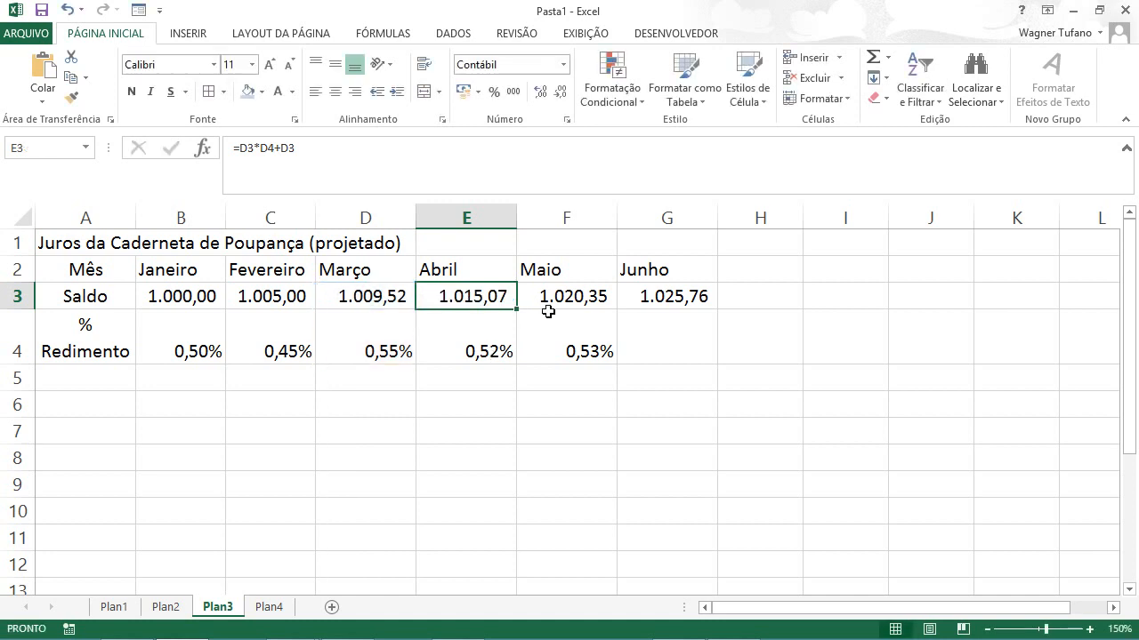
left_click(564, 296)
double_click(564, 296)
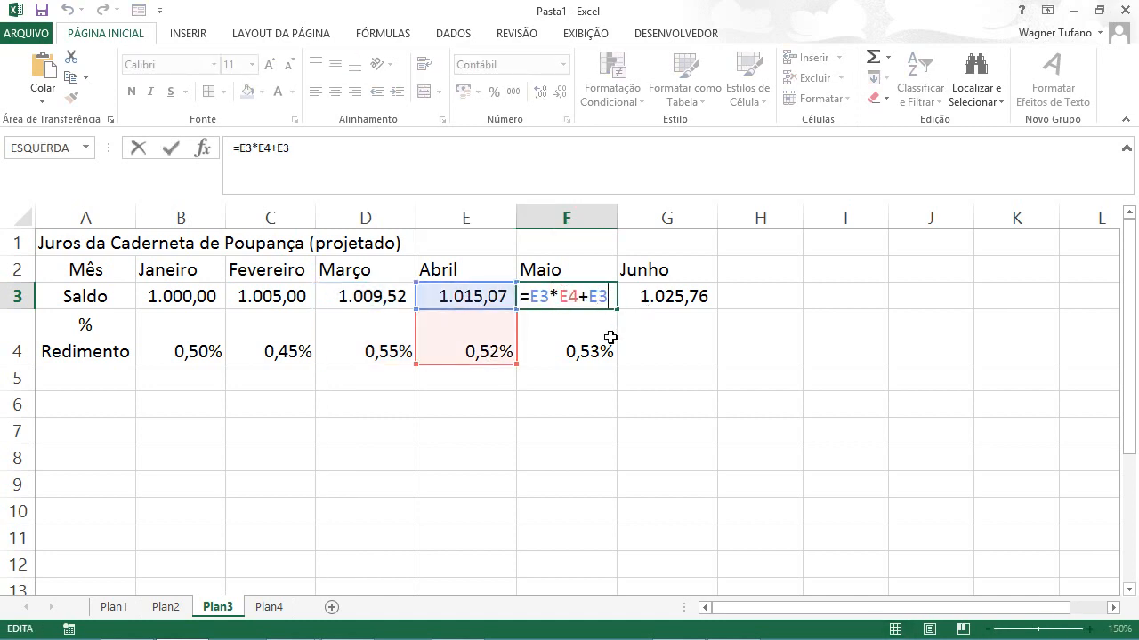
left_click(663, 298)
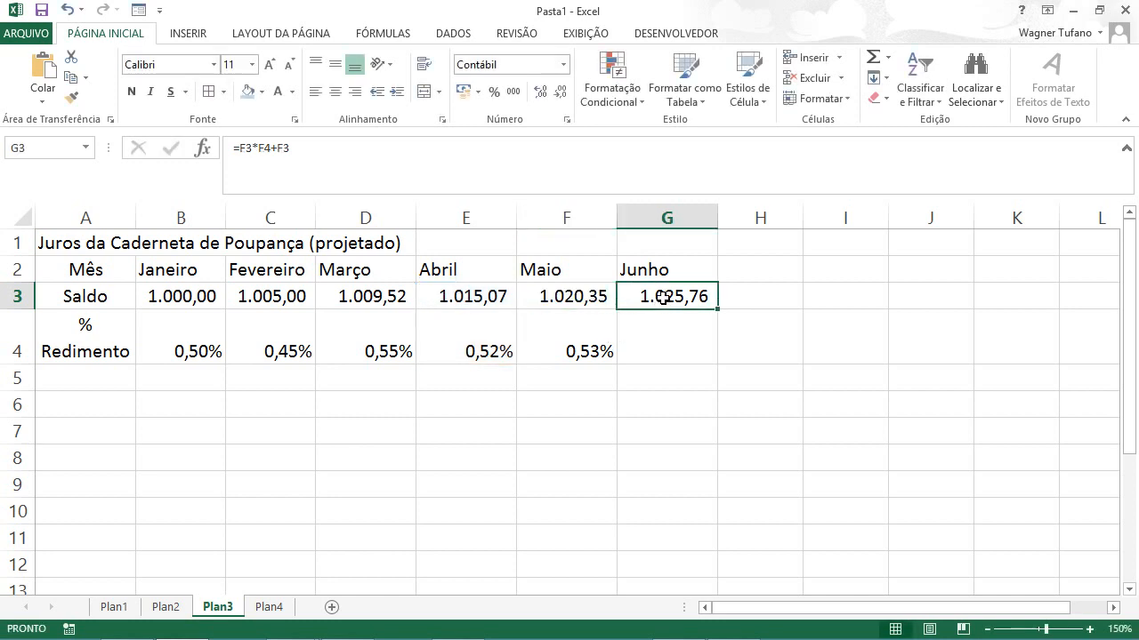
double_click(662, 298)
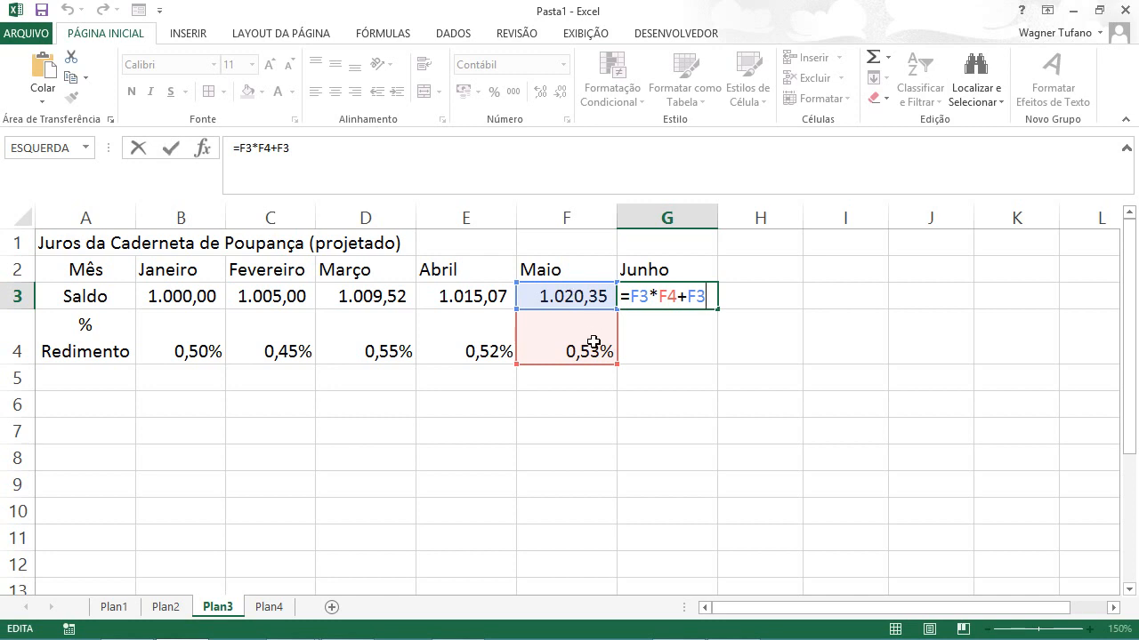
left_click(538, 406)
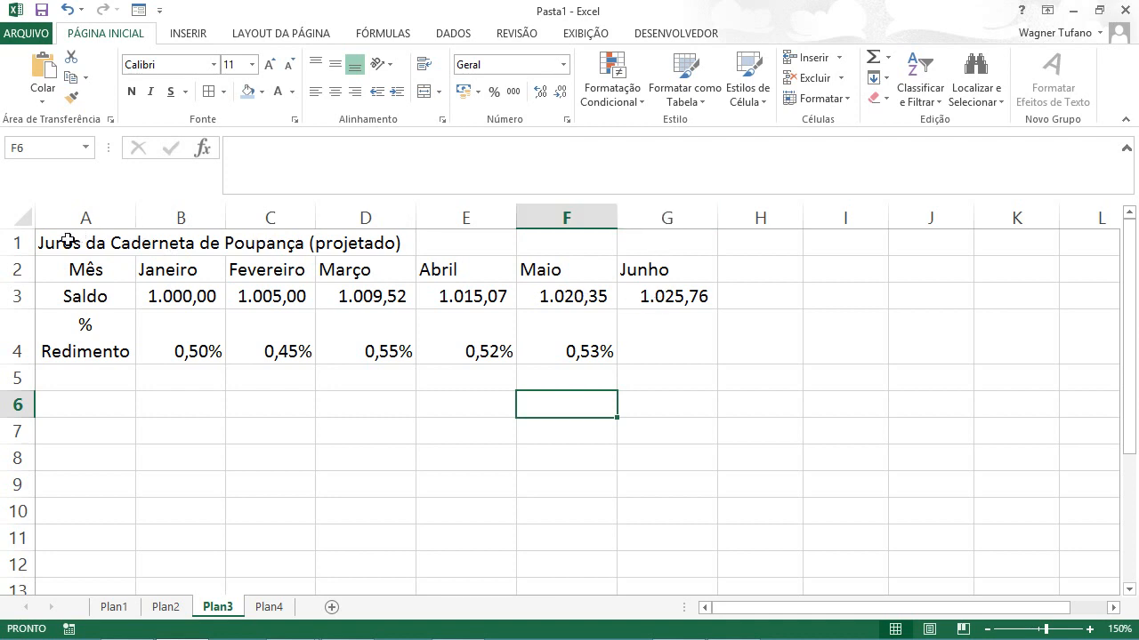
Step: Merge and center the savings title across A1:G1 and format it in bold at size 14
left_click_drag(67, 240, 653, 256)
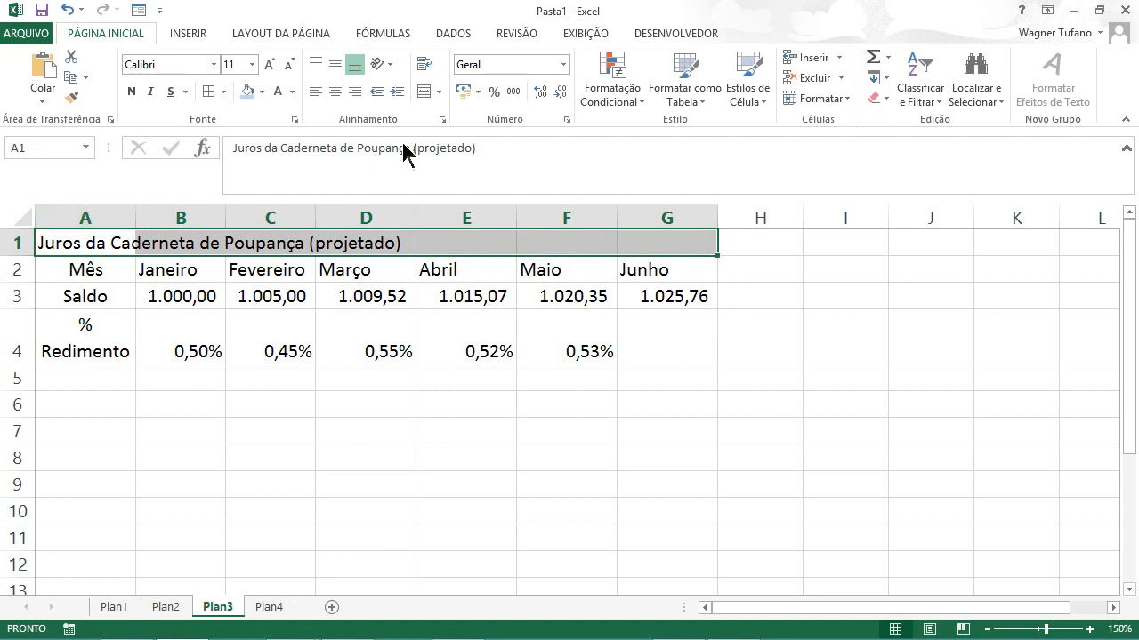
left_click(426, 92)
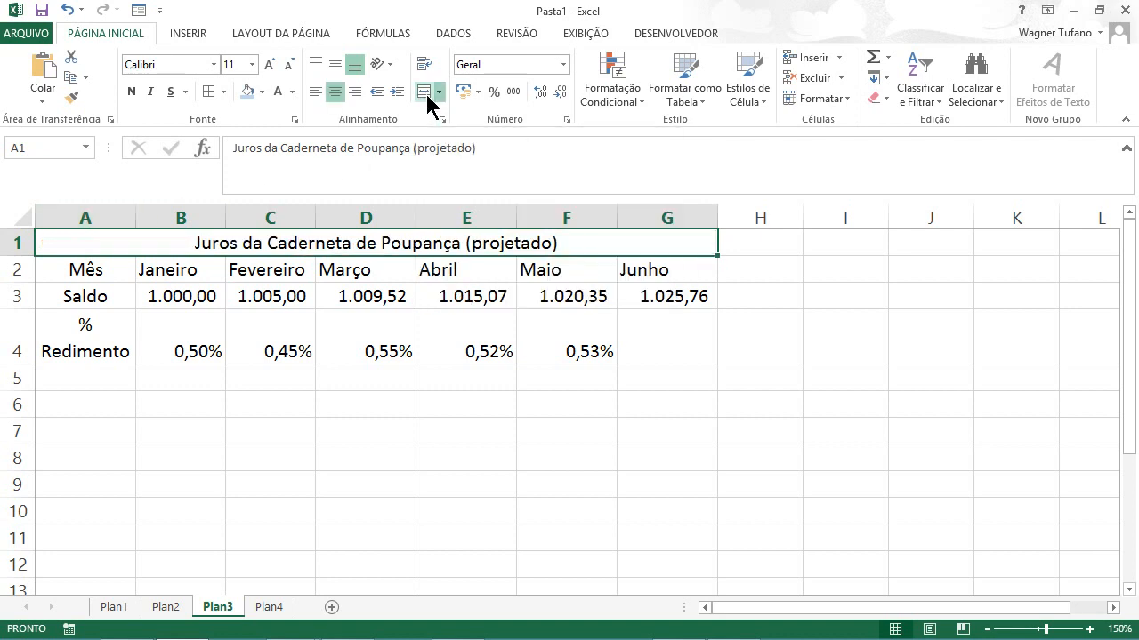
left_click(269, 66)
left_click(269, 66)
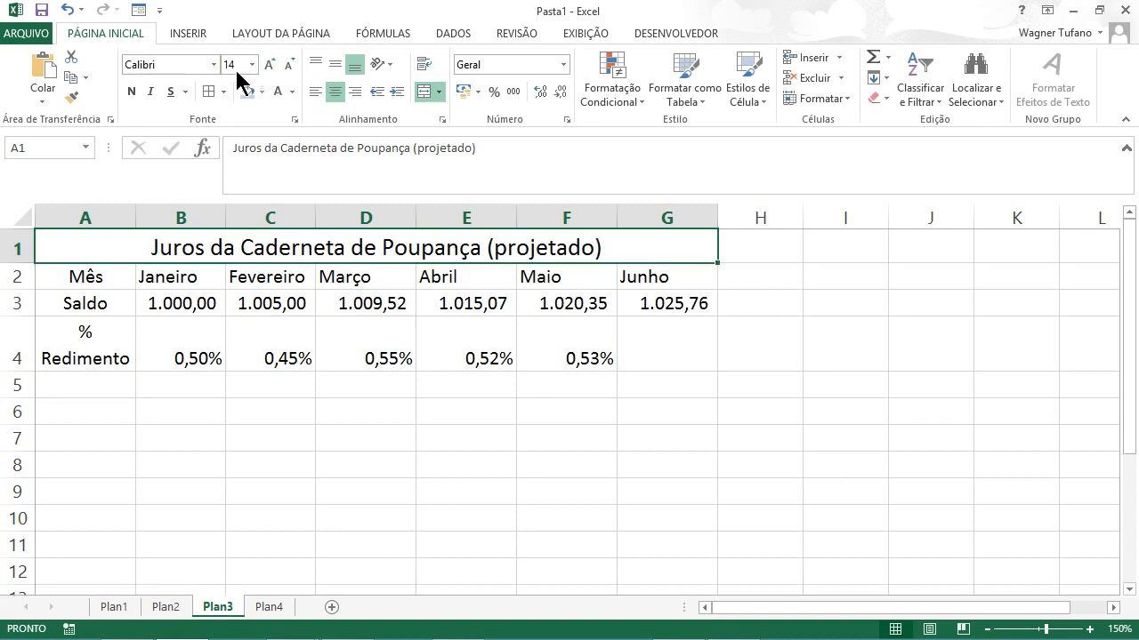
left_click(133, 93)
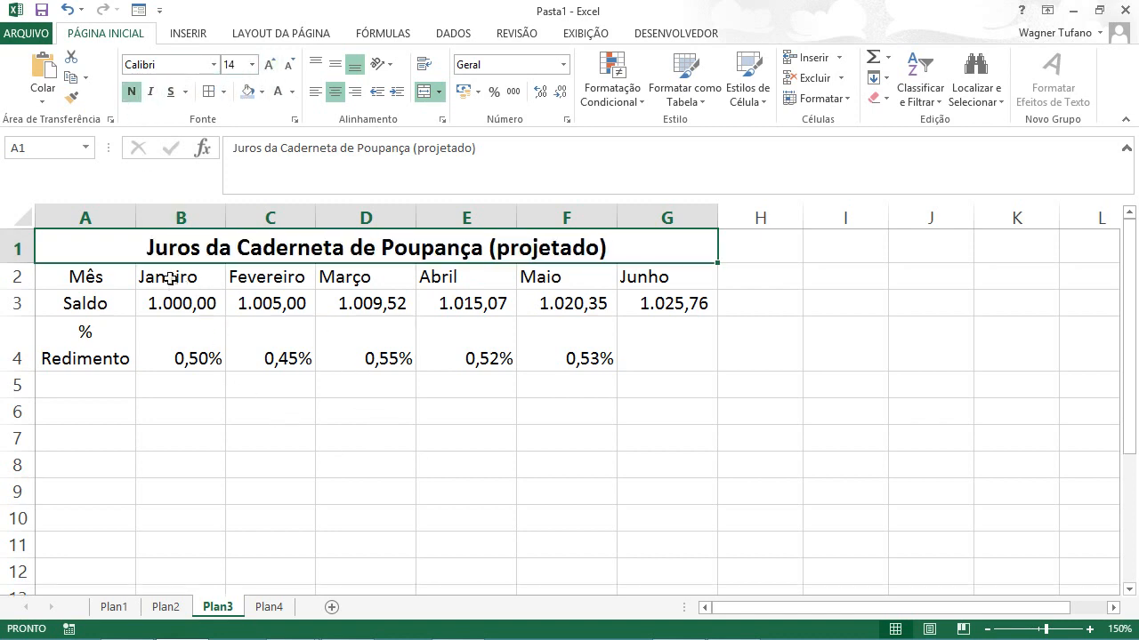
Step: Right-align the month headings Janeiro to Junho in B2:G2
left_click_drag(169, 277, 676, 280)
left_click(355, 92)
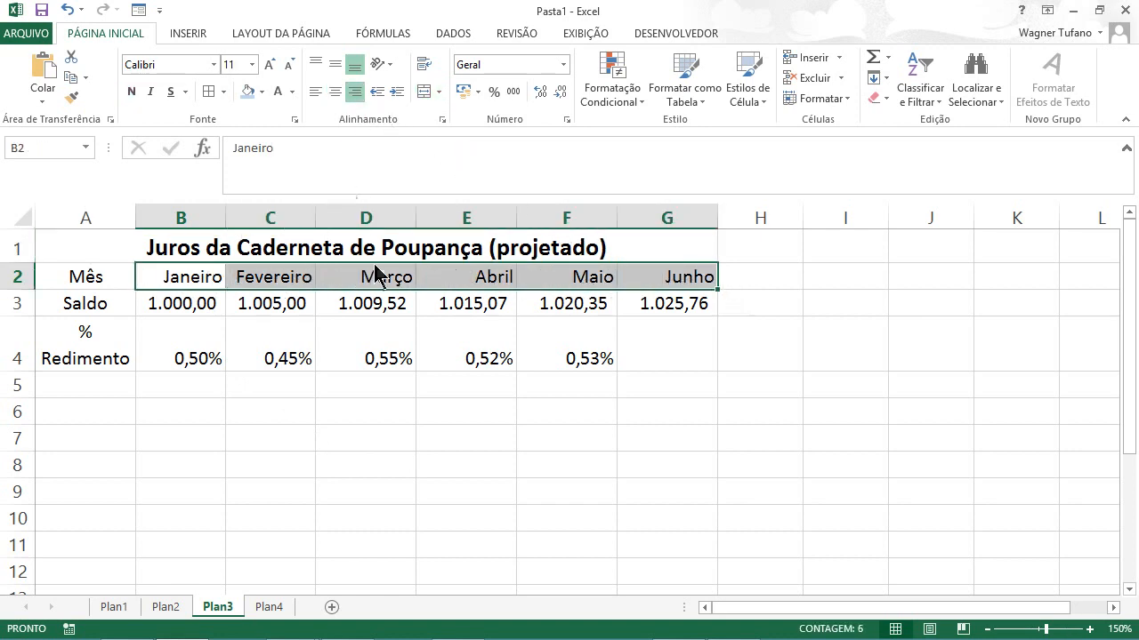
left_click(407, 458)
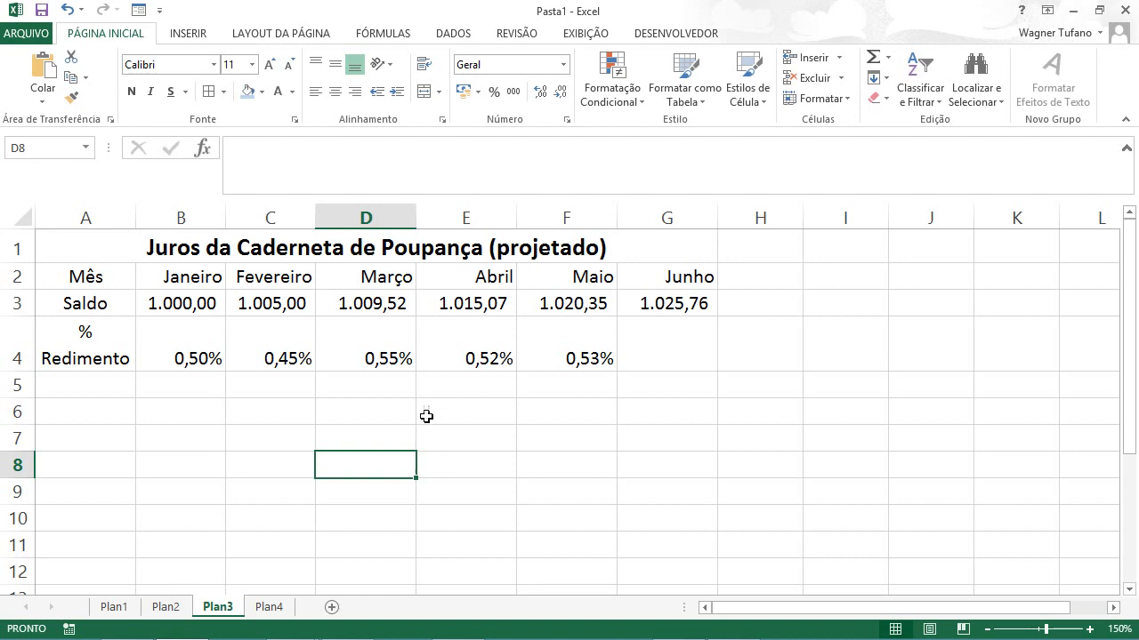
Step: Enter the second table's title "Juros do CDB/RDB" in cell A6
left_click(105, 406)
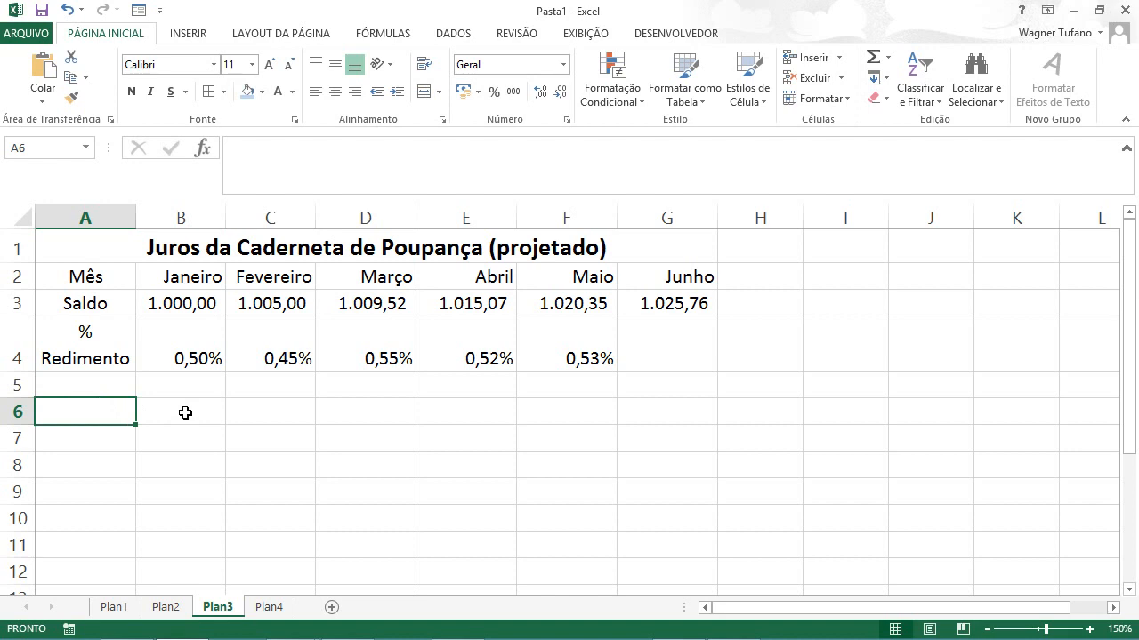
type("Juros ")
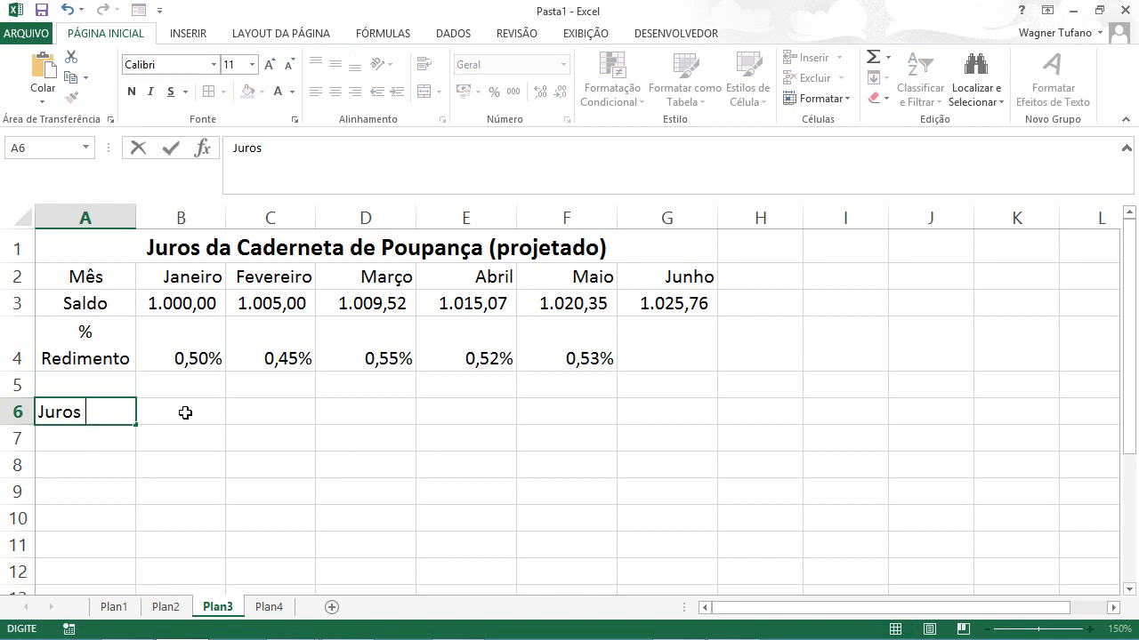
type("do CDB/")
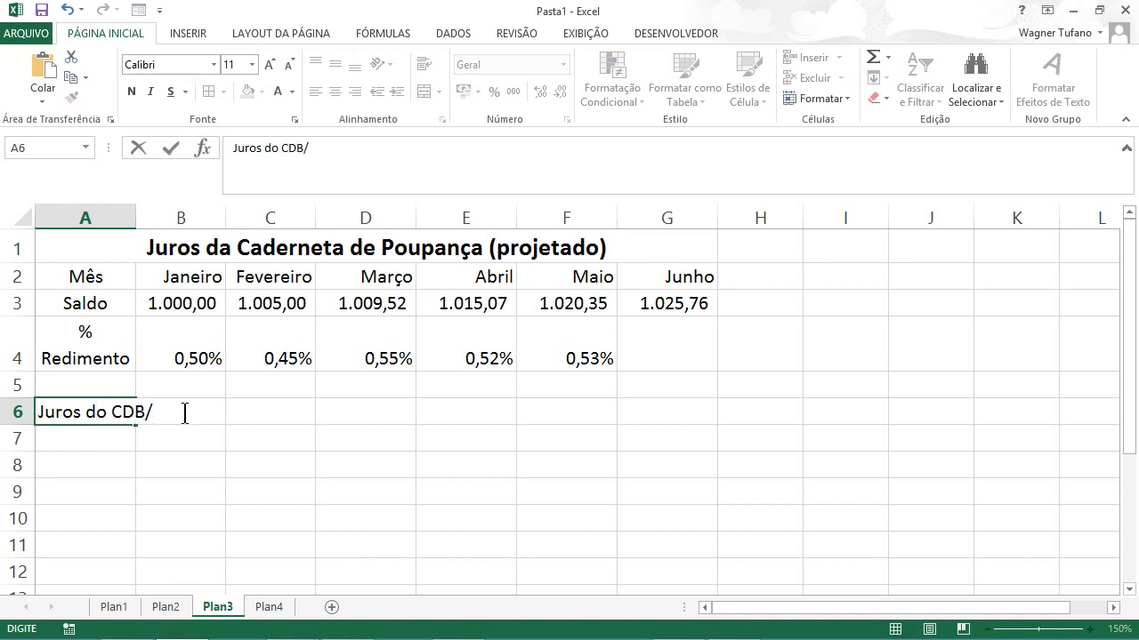
type("RDB")
key("ctrl+Return")
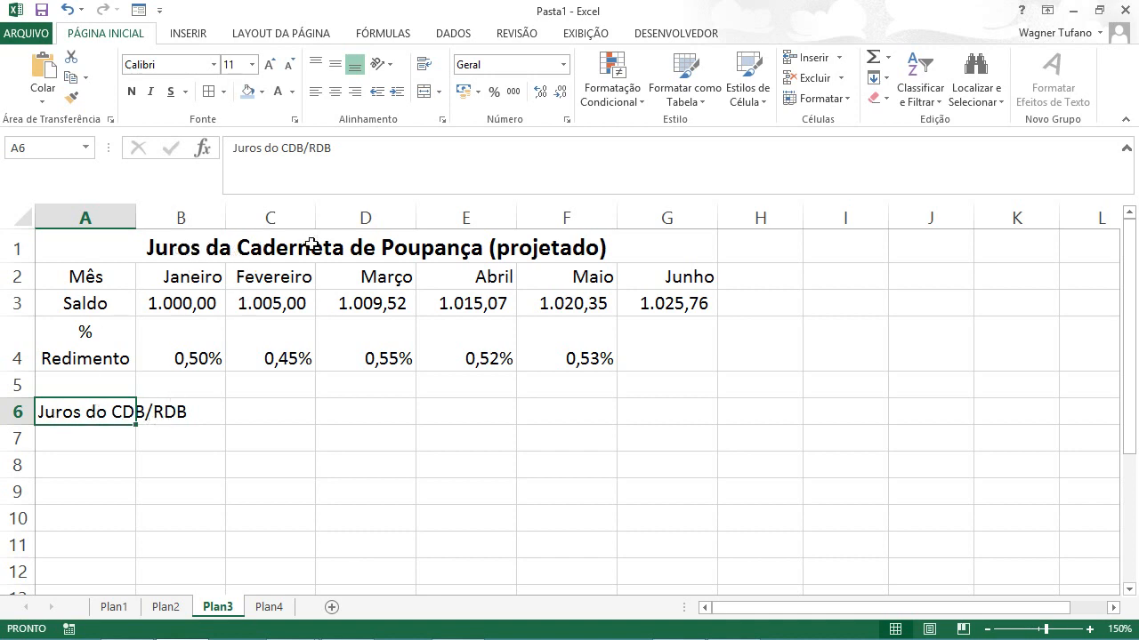
Step: Copy the formatting of the savings title in A1 onto the CDB/RDB title in A6
left_click(178, 246)
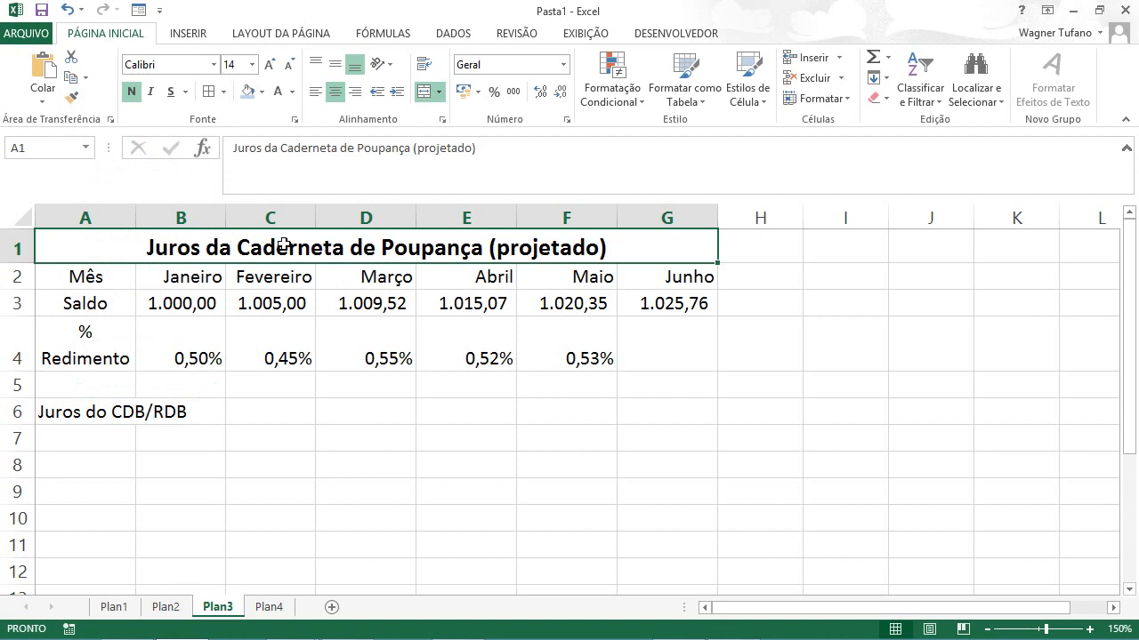
left_click(72, 95)
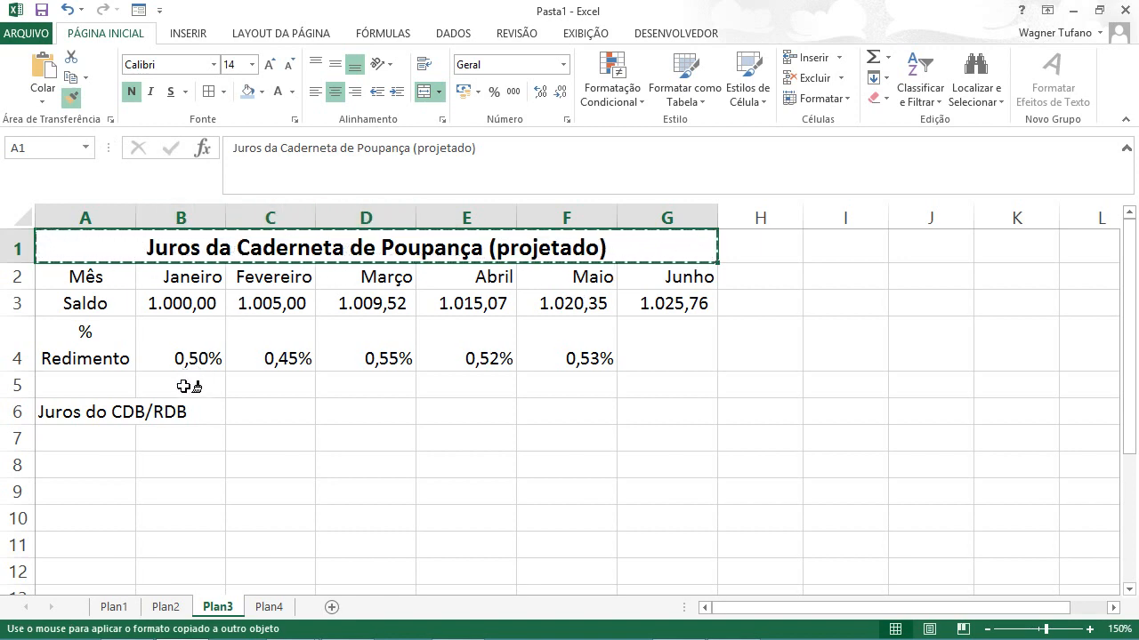
left_click(91, 412)
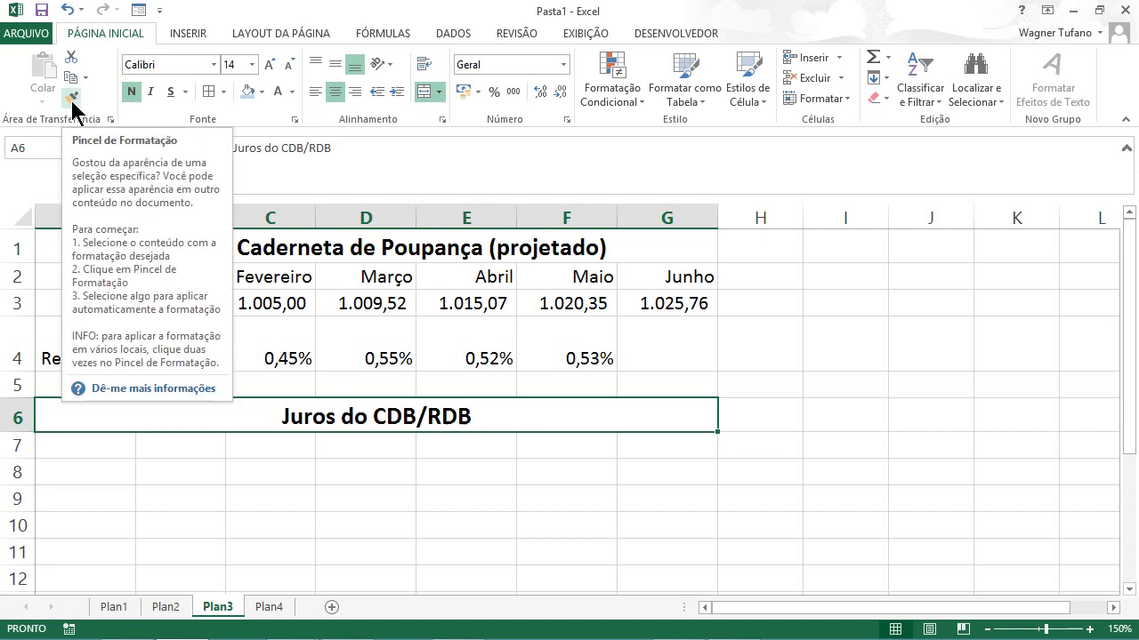
Step: Link A7 to the first table's Mês heading with =A2 and fill the formula across to G7
left_click(90, 453)
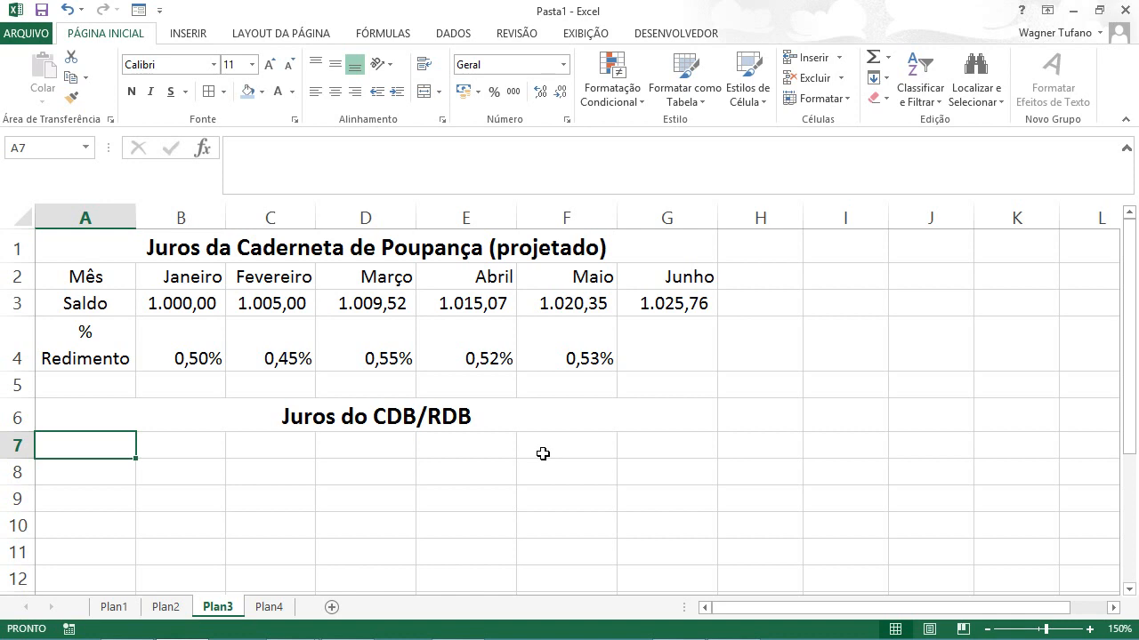
type("=")
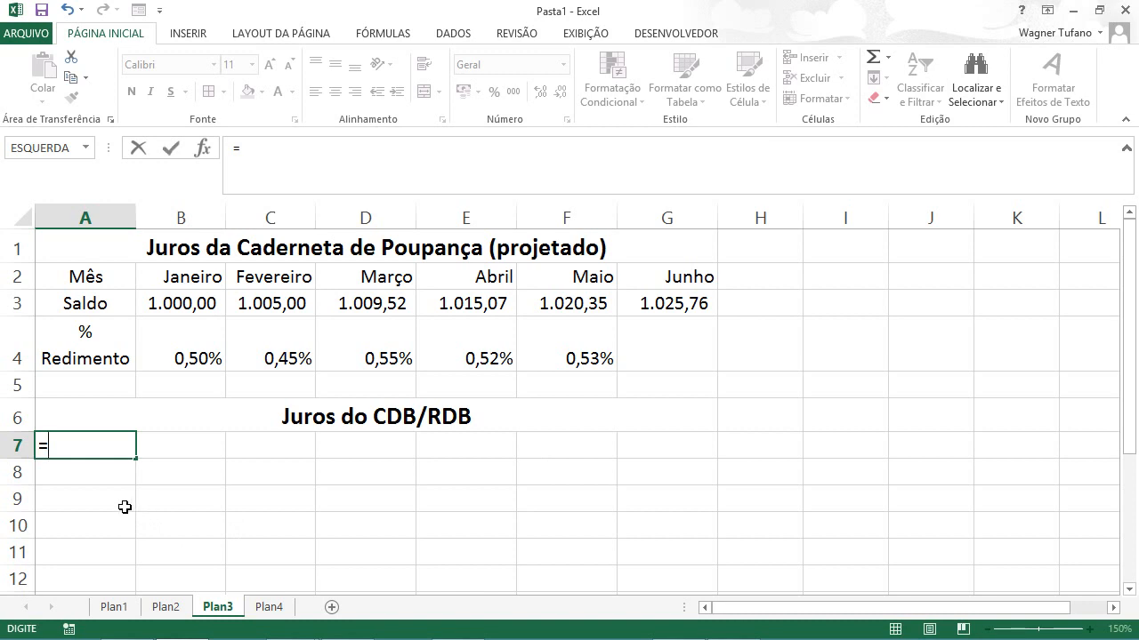
left_click(104, 276)
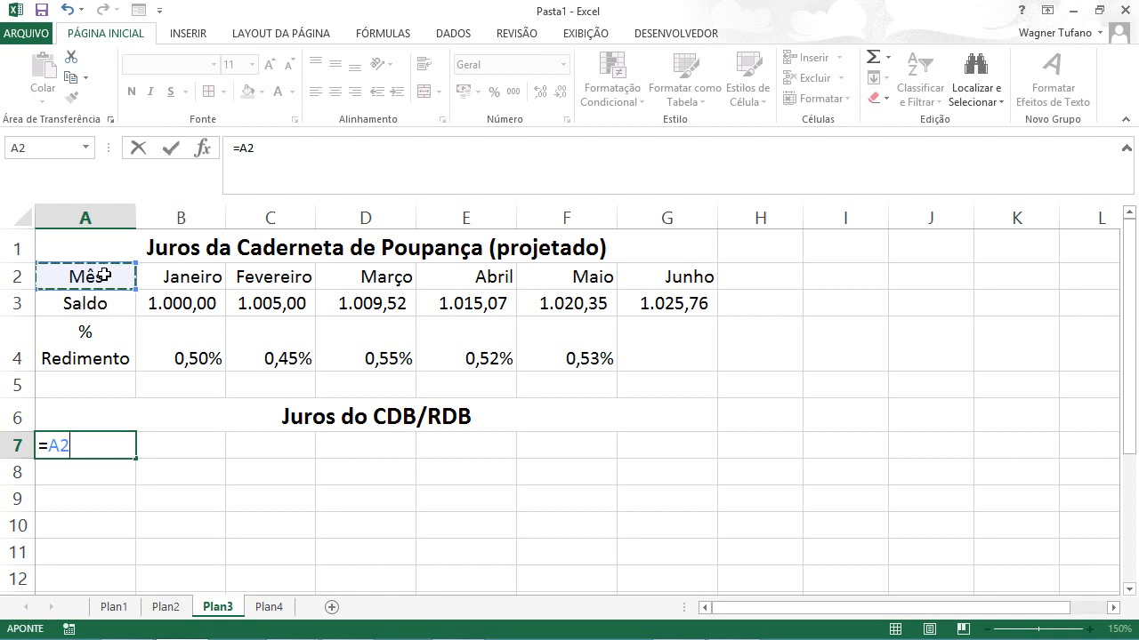
key("ctrl+Return")
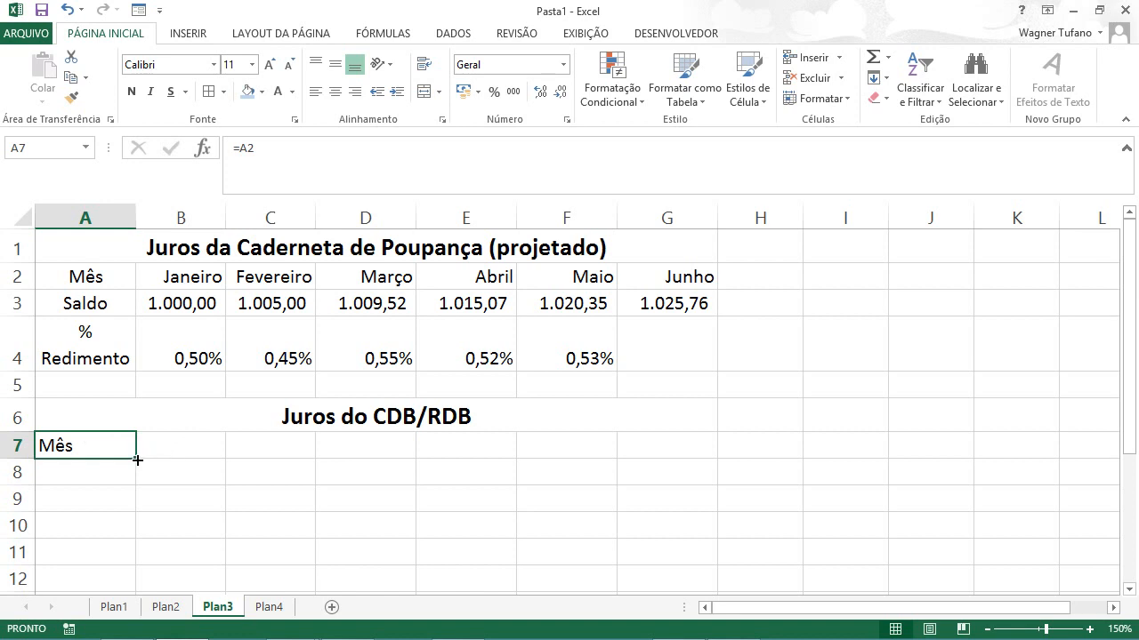
left_click_drag(138, 460, 681, 450)
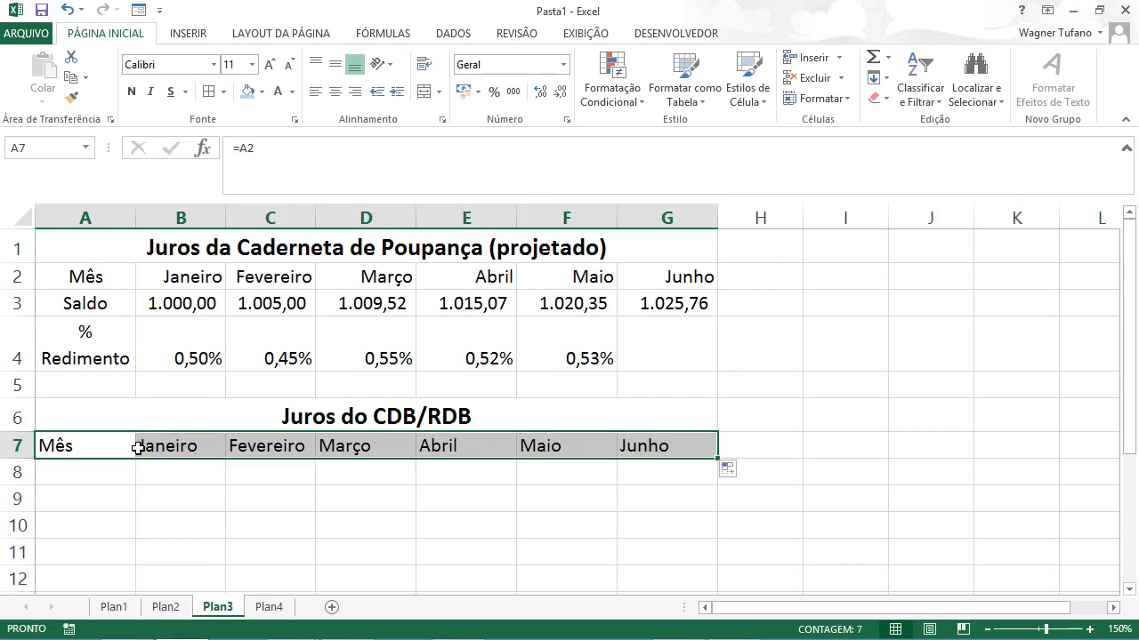
Step: Check the linked heading formulas in row 7, from the Mês cell through Junho
left_click(87, 446)
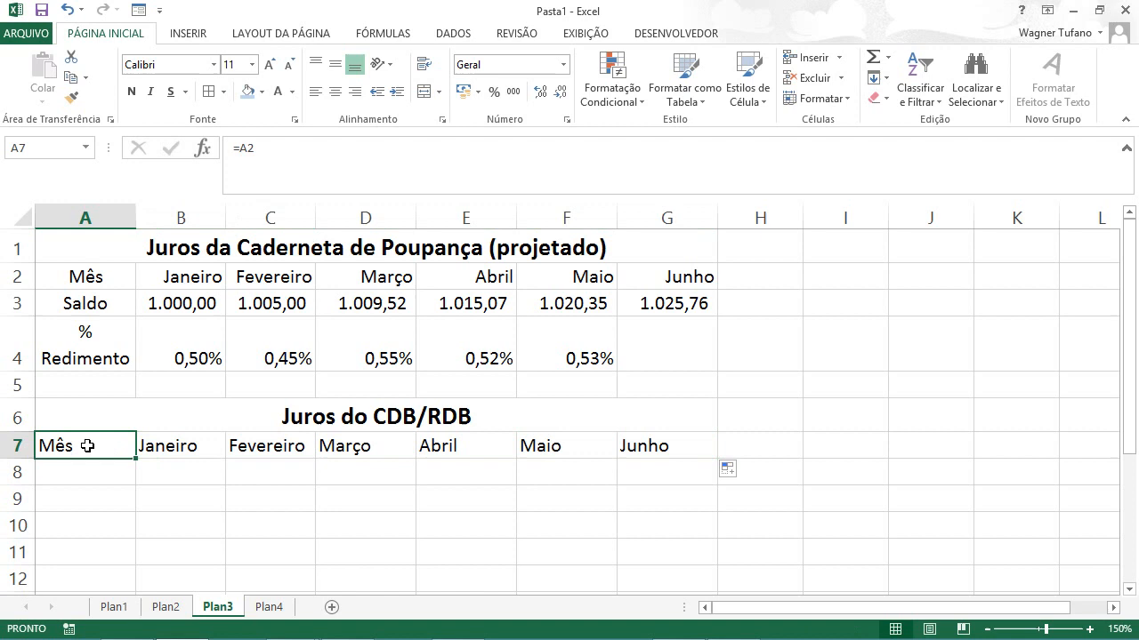
left_click(177, 446)
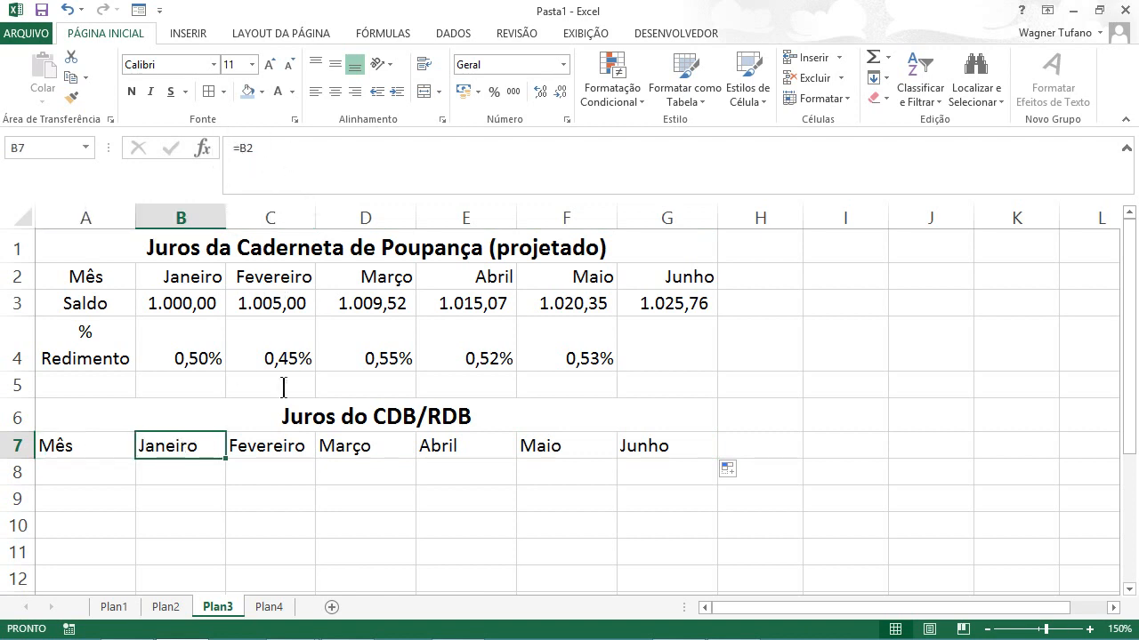
left_click(279, 446)
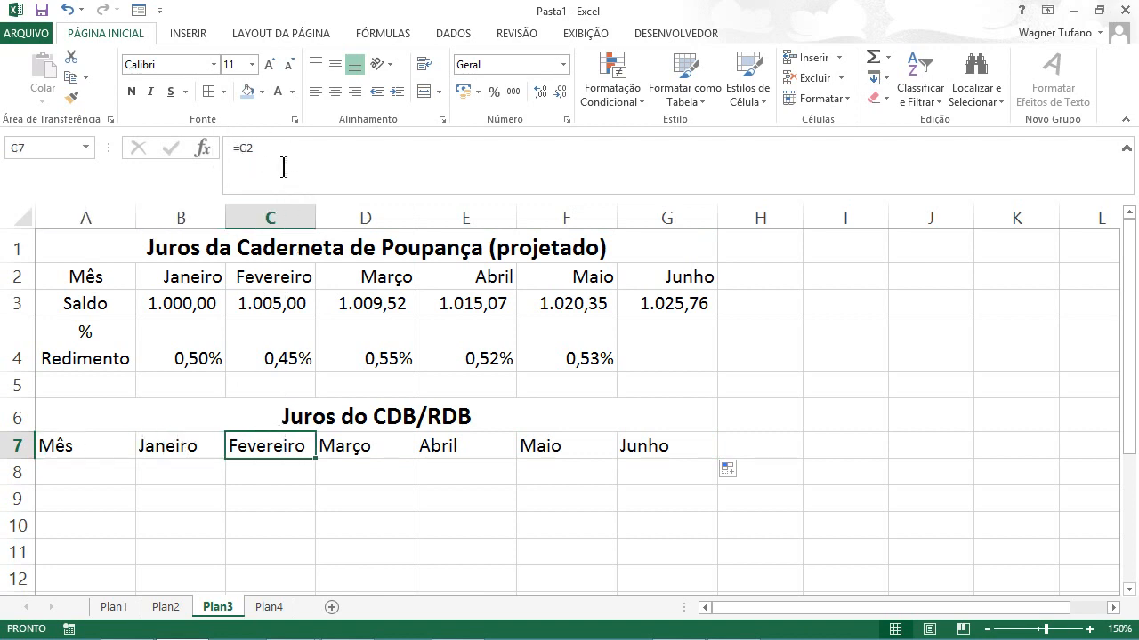
left_click(382, 450)
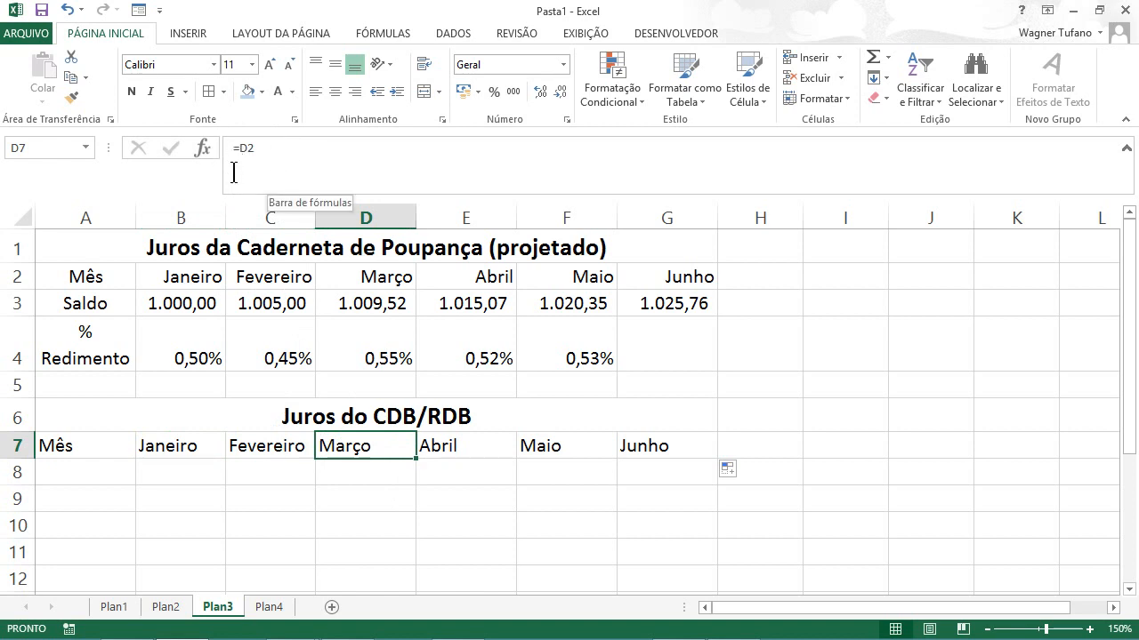
left_click(663, 450)
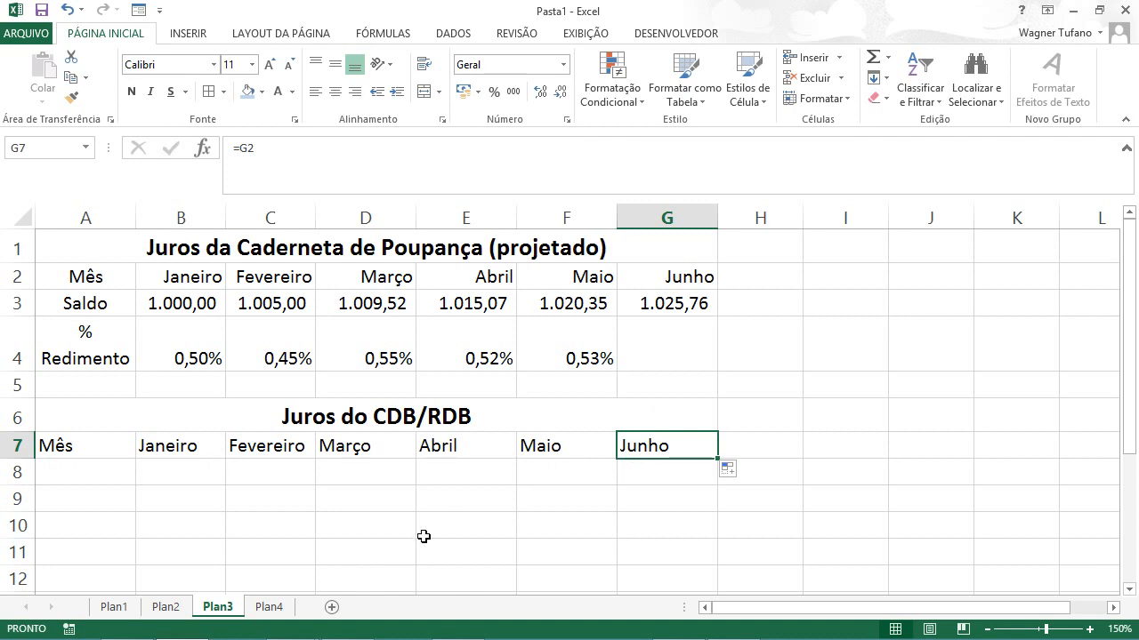
scroll(424, 536, "down", 1)
scroll(422, 537, "up", 1)
Step: Right-align the linked month headings in B7:G7
left_click(67, 442)
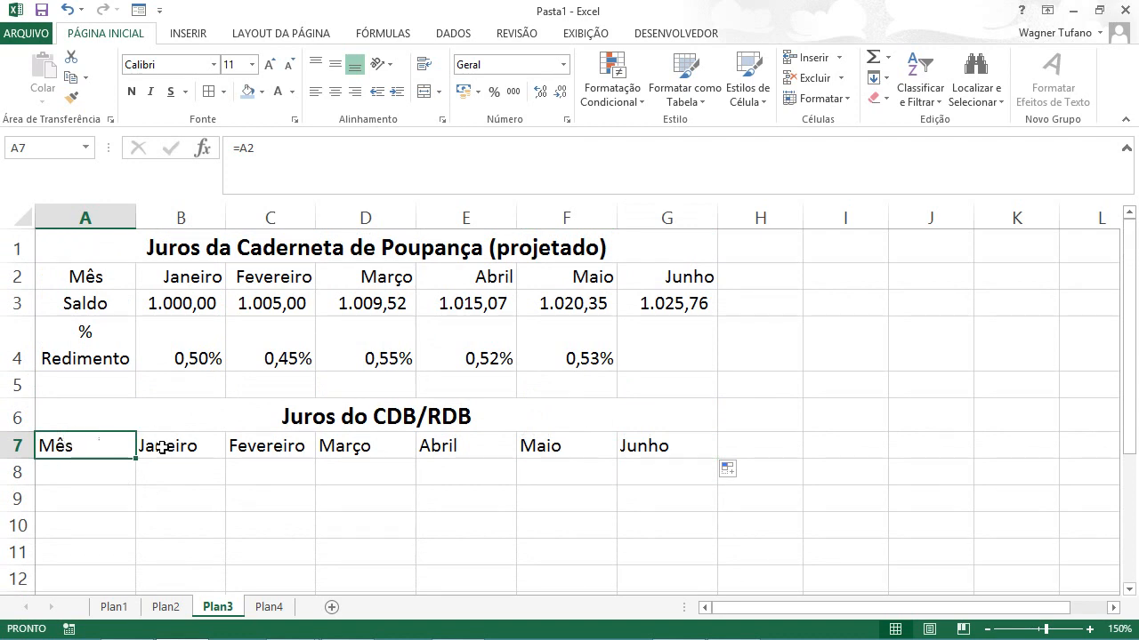
left_click_drag(152, 445, 658, 444)
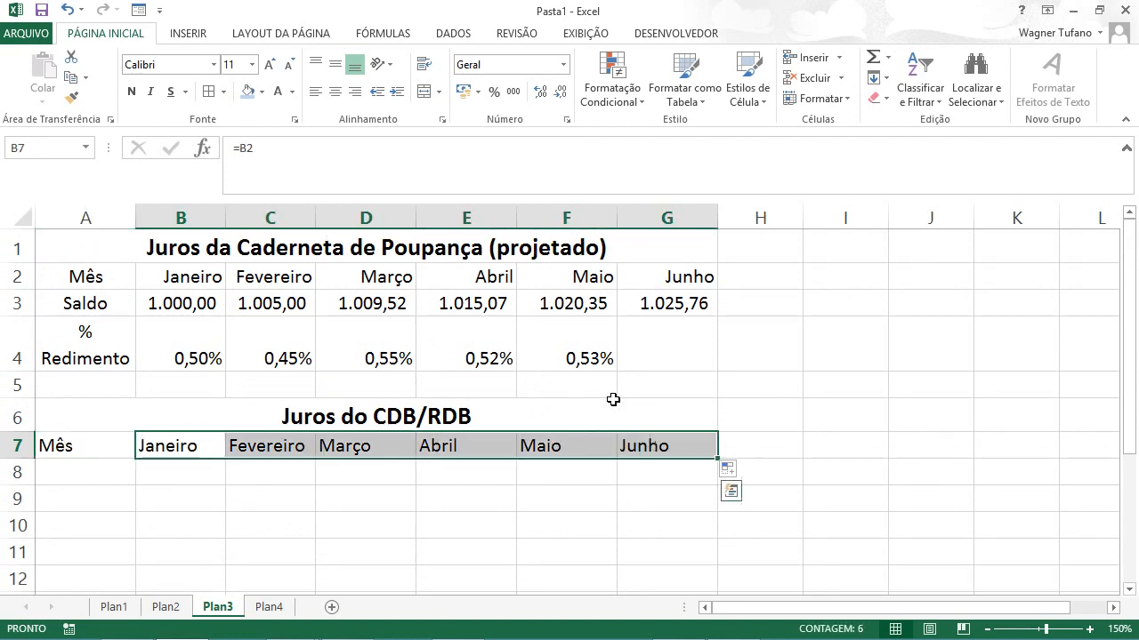
left_click(353, 94)
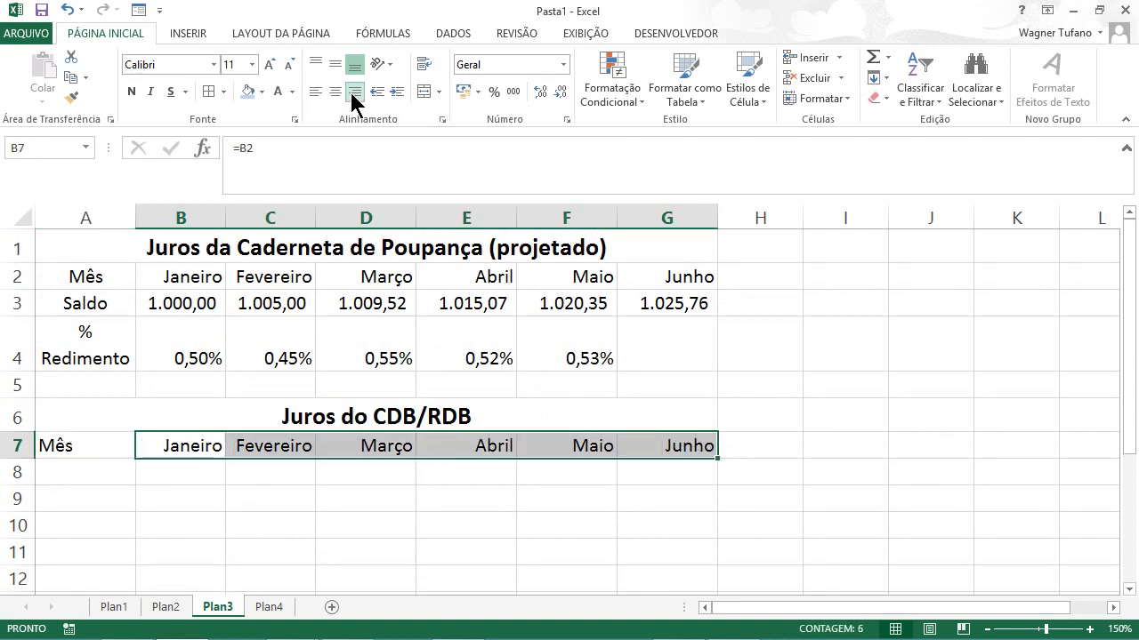
Step: Fill the linked label formula from A7 down to A9 in the CDB/RDB table
left_click(74, 444)
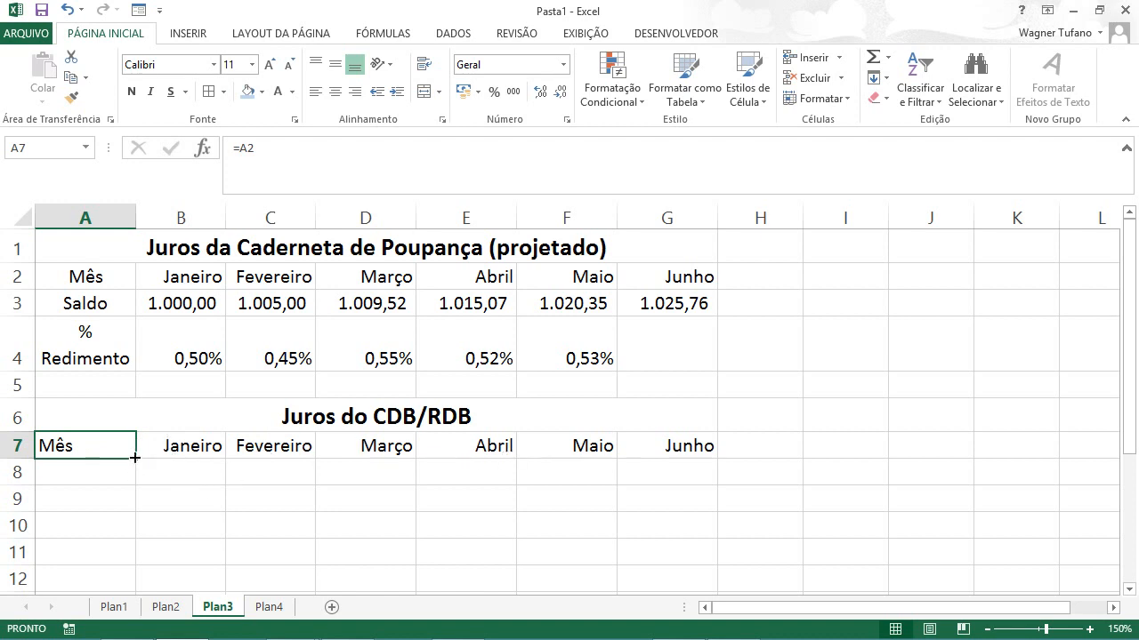
left_click_drag(135, 458, 126, 508)
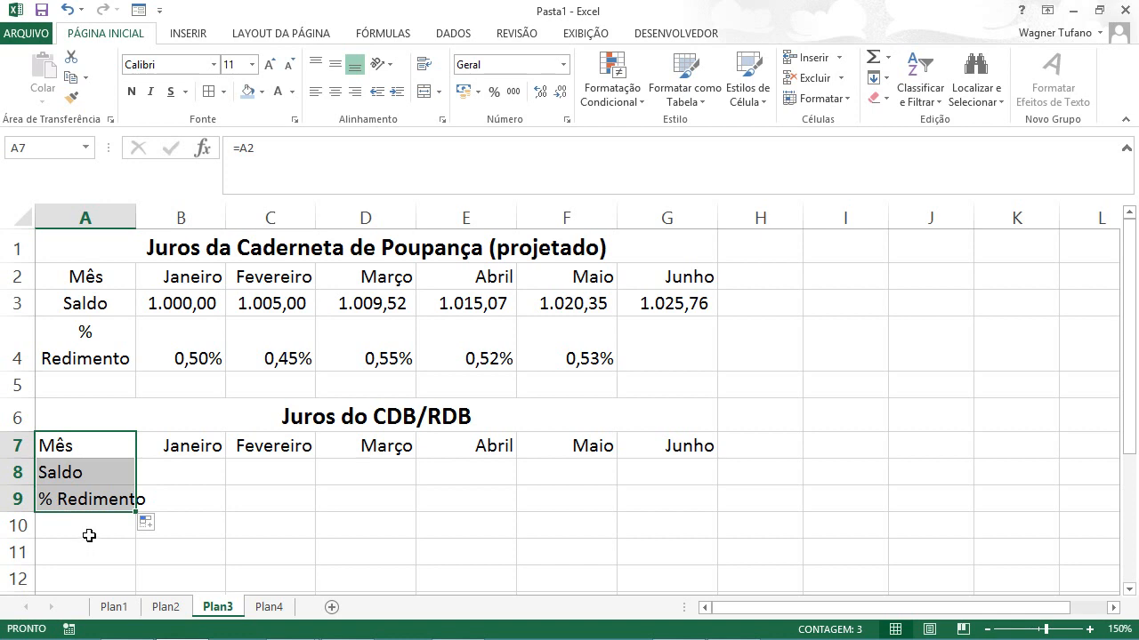
Step: Copy the formatting of the yield label in A4 onto A9 and centre the labels in A7:A8
left_click(88, 343)
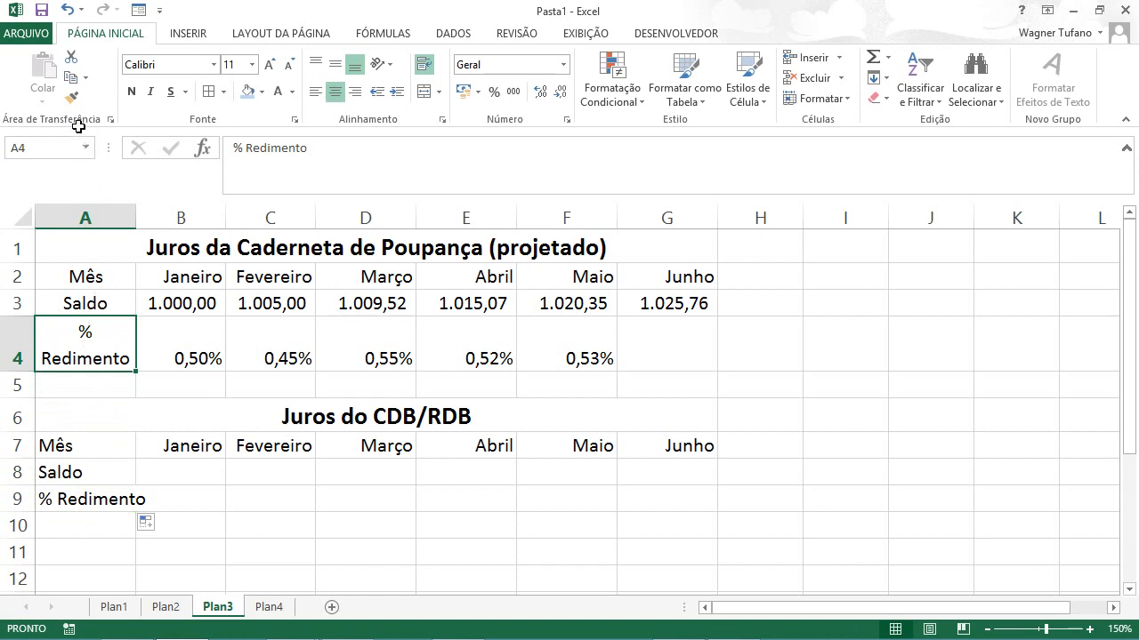
left_click(72, 97)
left_click(80, 501)
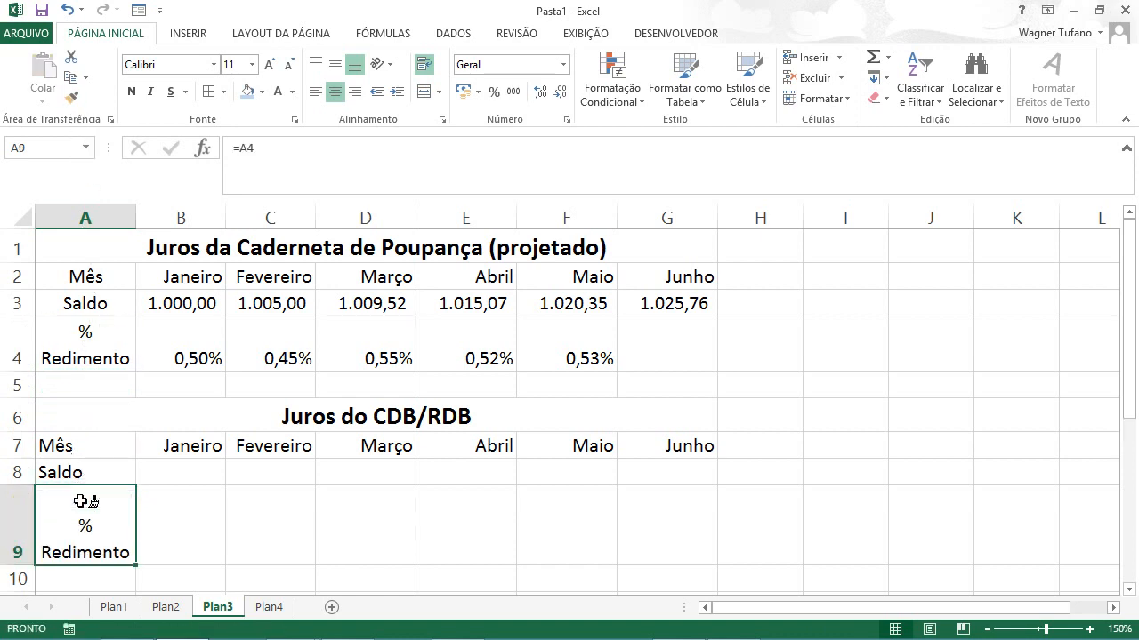
left_click_drag(71, 448, 69, 466)
left_click(334, 92)
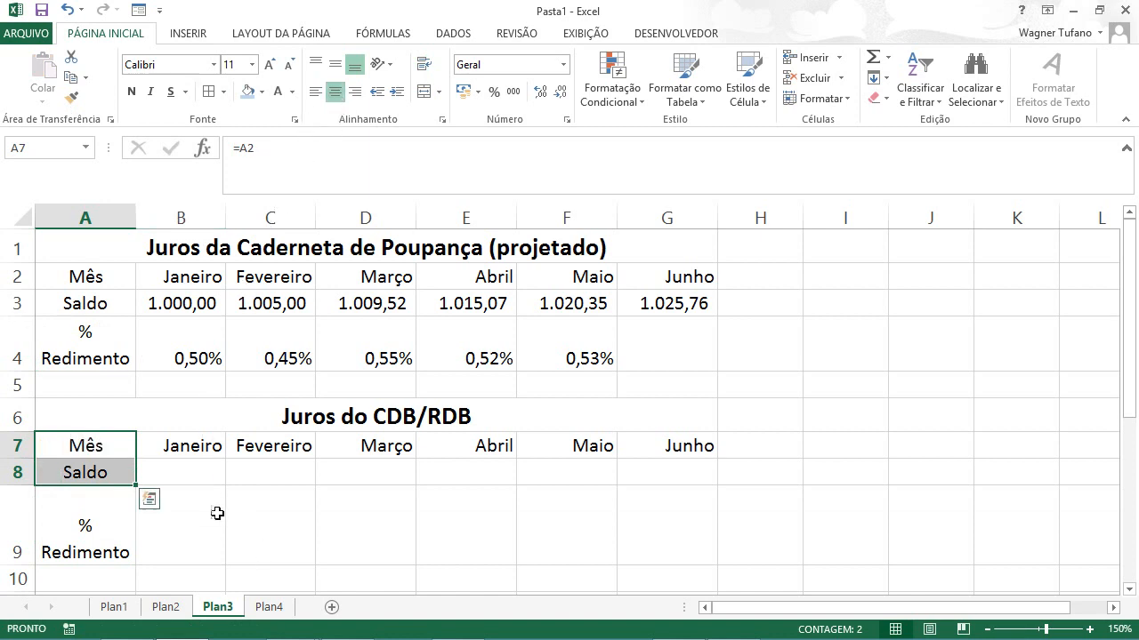
Step: Fill the Saldo link from A8 into B8 and format B8 with the thousands-separator number style
left_click(86, 471)
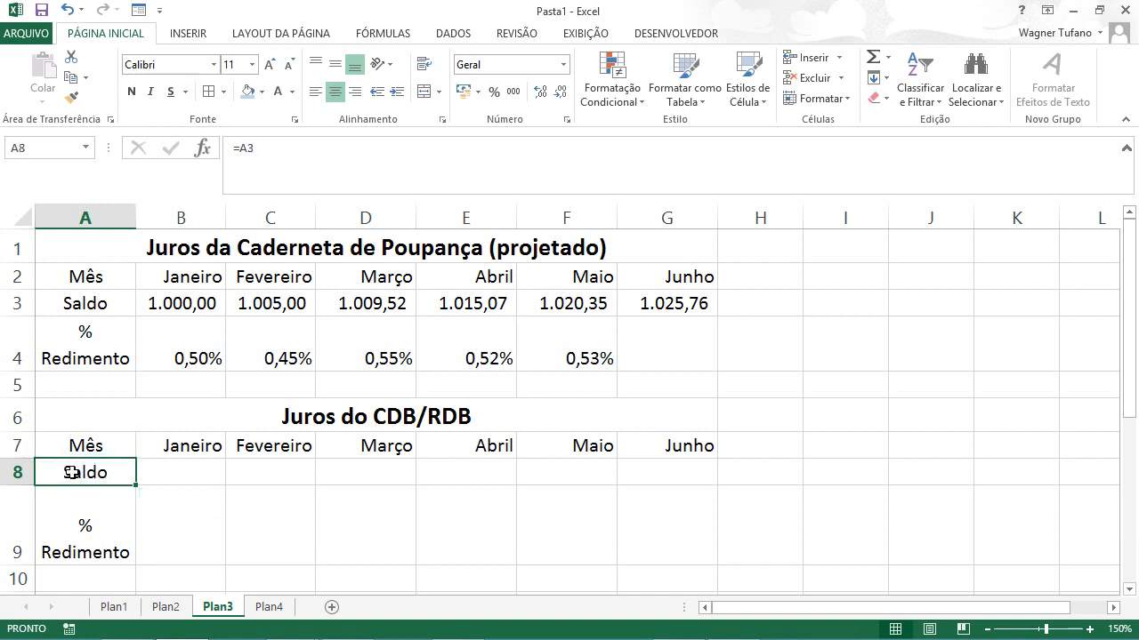
left_click_drag(132, 486, 203, 477)
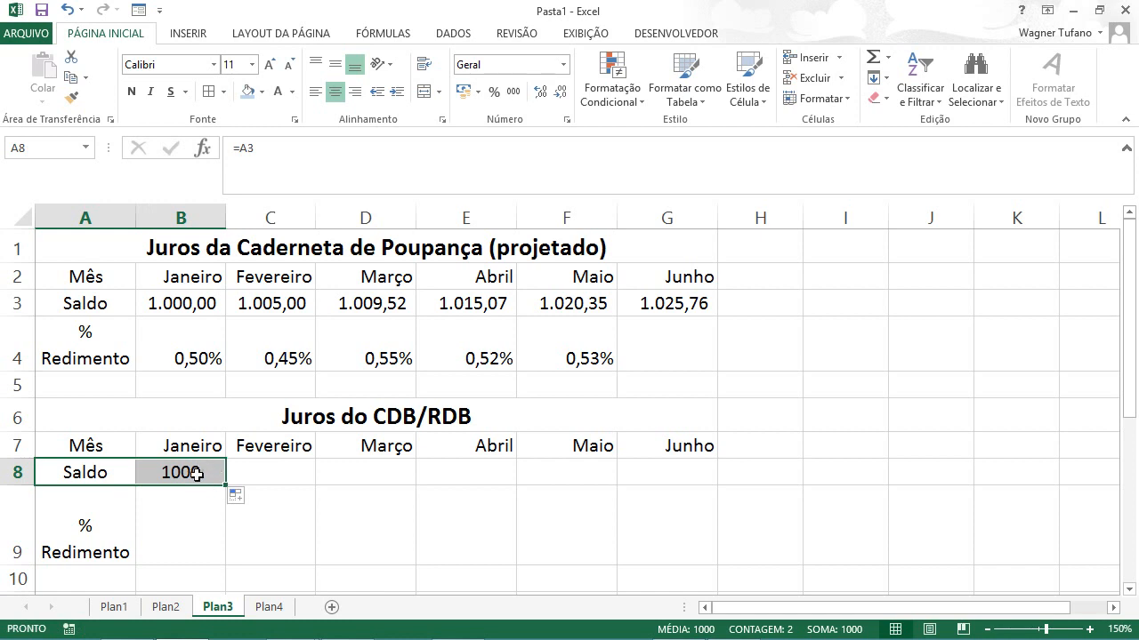
left_click(199, 474)
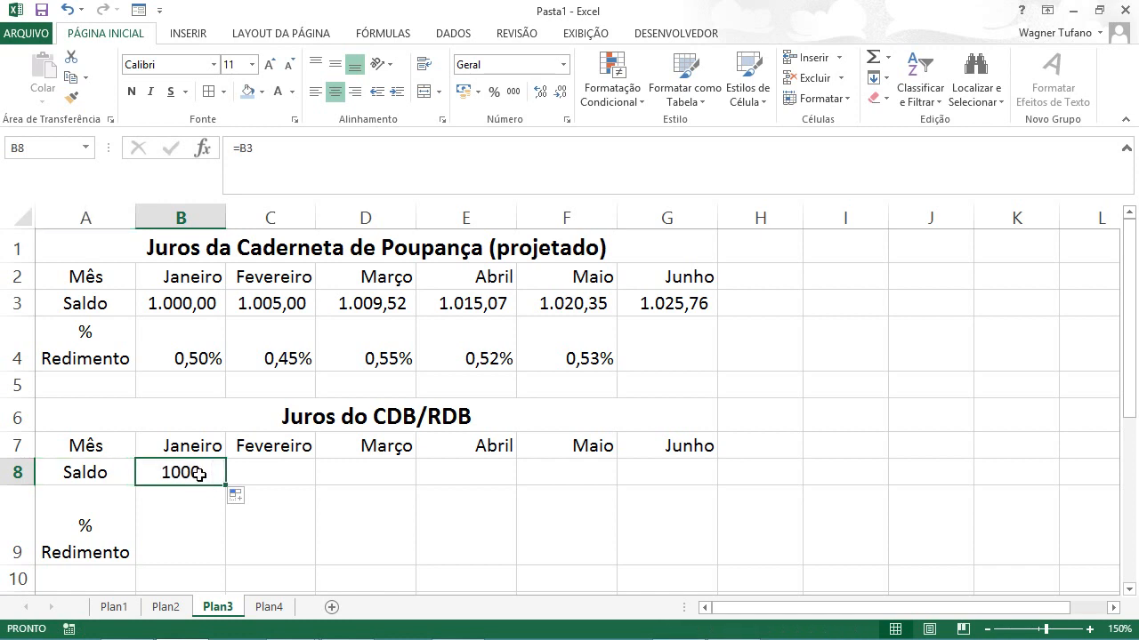
left_click(513, 93)
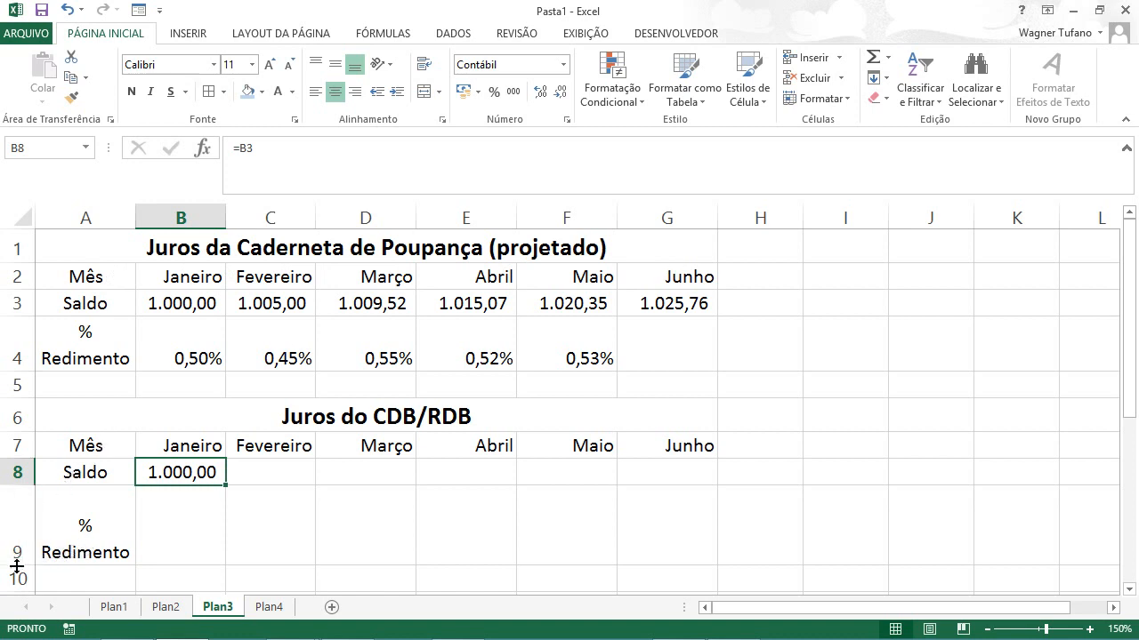
Step: Reduce the height of row 9 to fit its two-line label and check the linked label formulas in A7:A9
left_click_drag(20, 566, 21, 548)
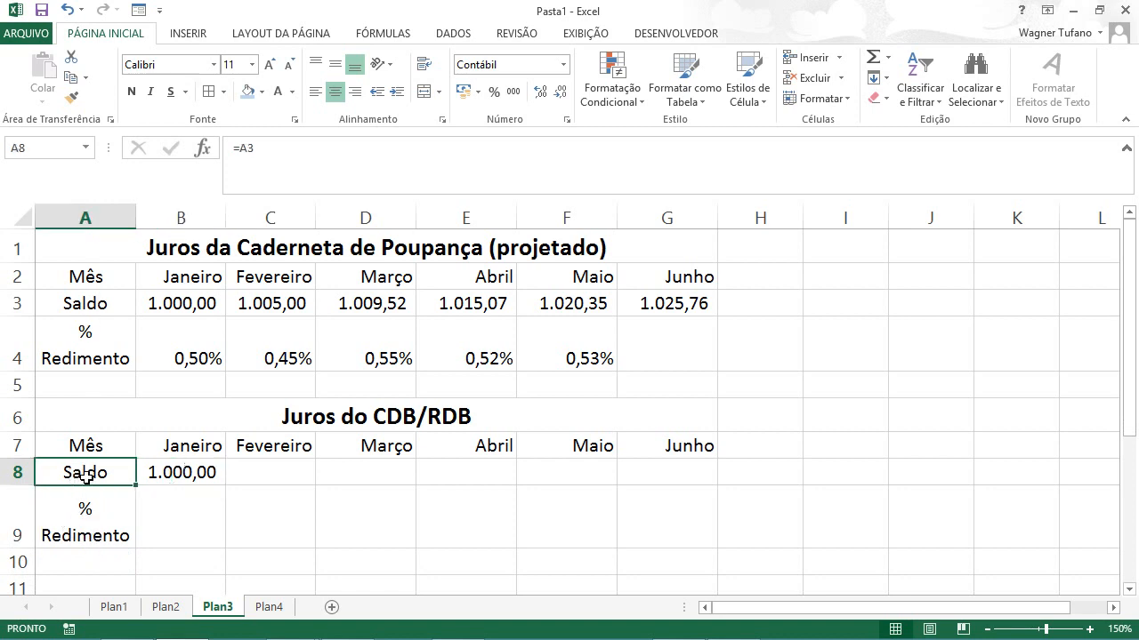
left_click(85, 475)
left_click(104, 444)
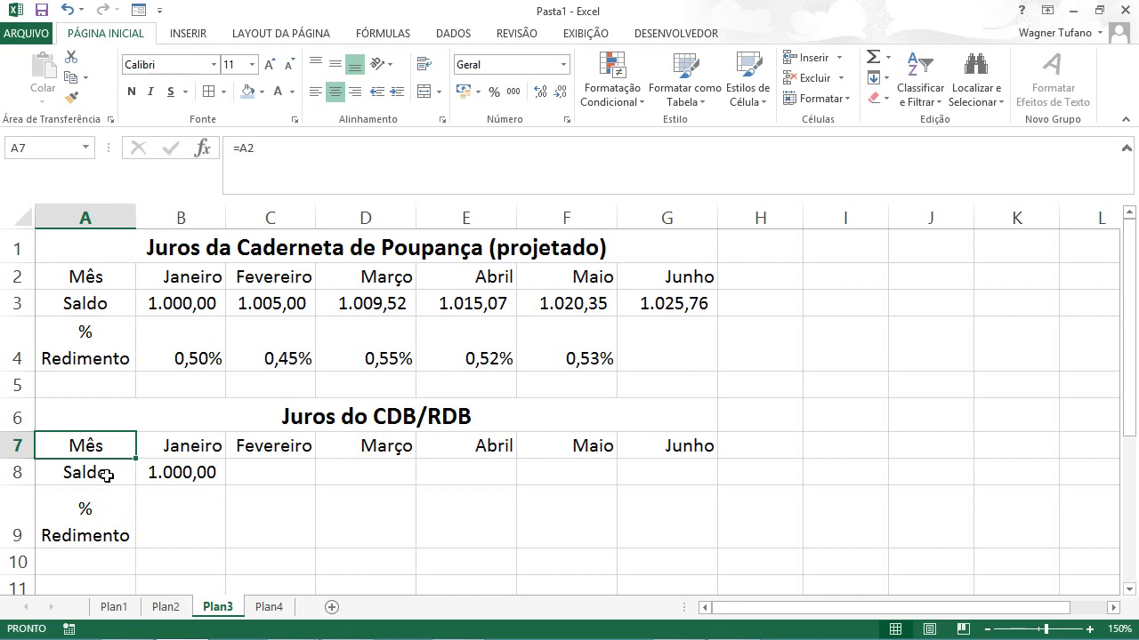
left_click(109, 472)
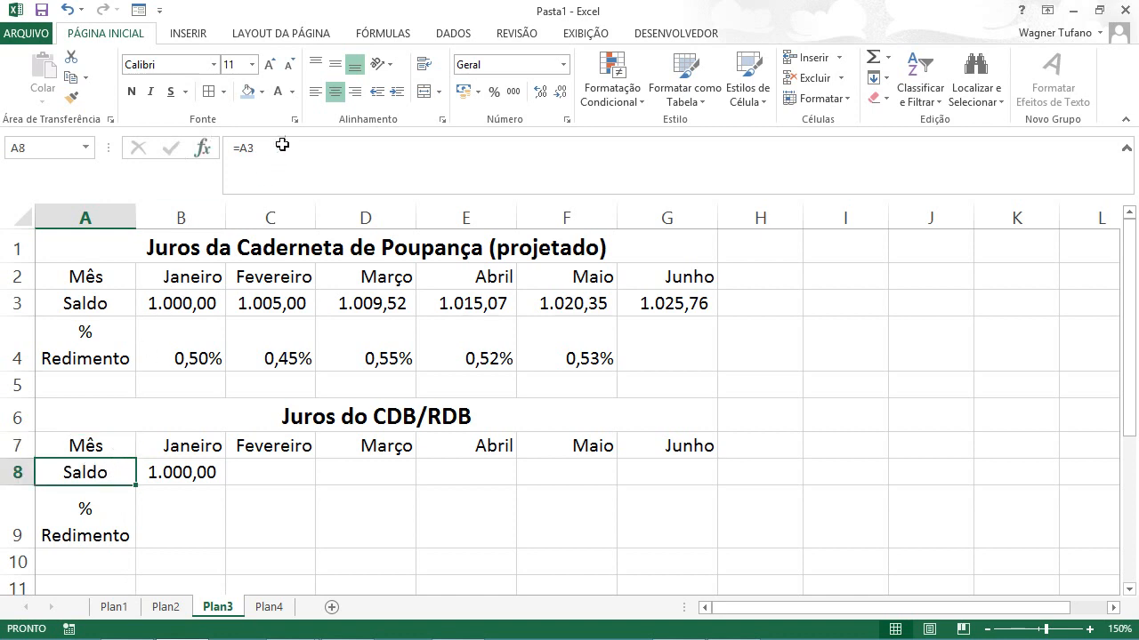
left_click(69, 529)
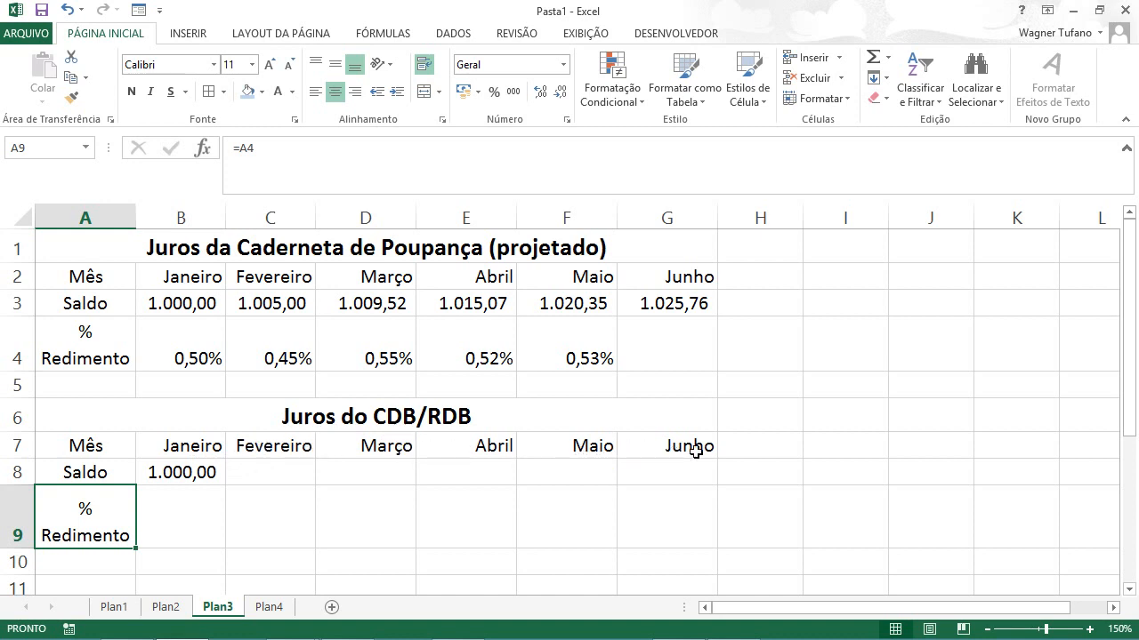
Step: Enter (fixo) in A10 below the yield label and centre it
left_click(67, 565)
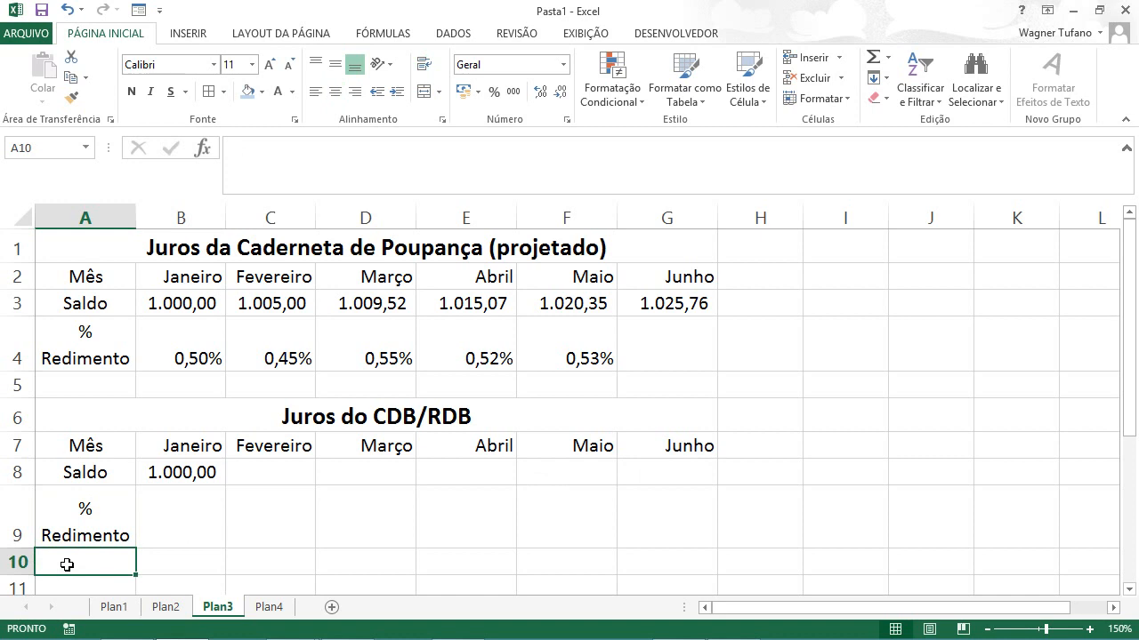
type("(")
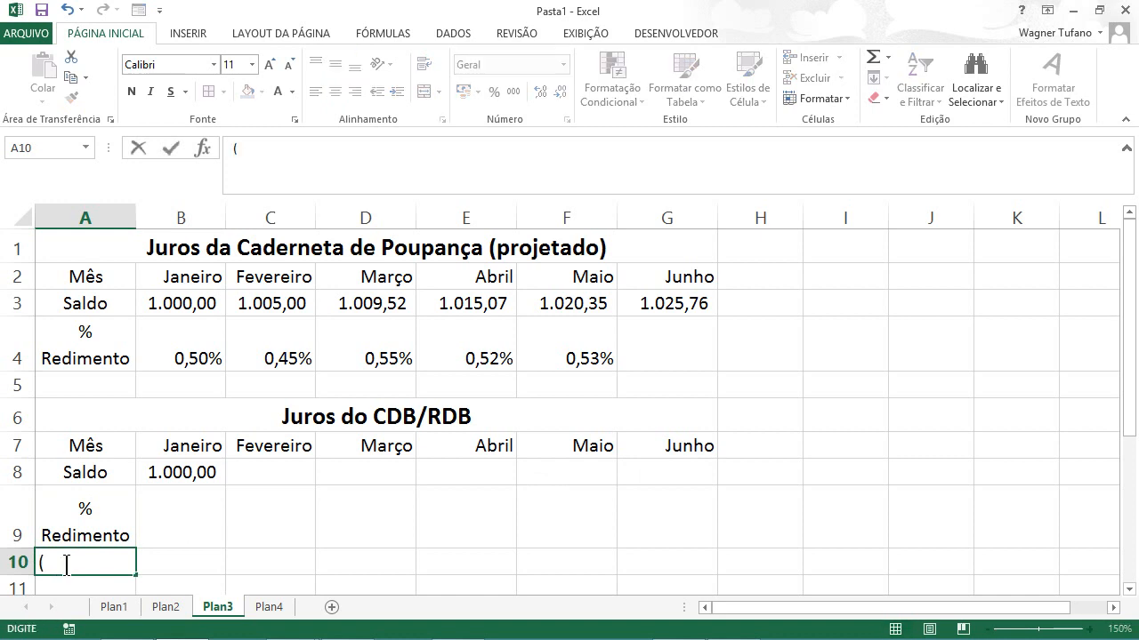
type("fixo)")
key("ctrl+Return")
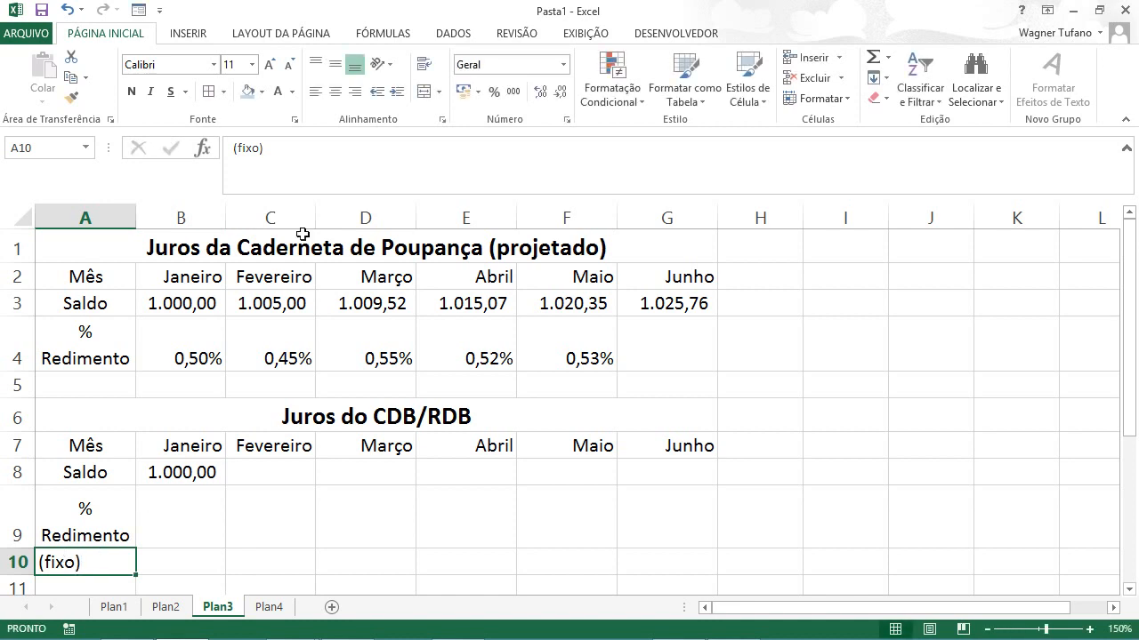
left_click(335, 92)
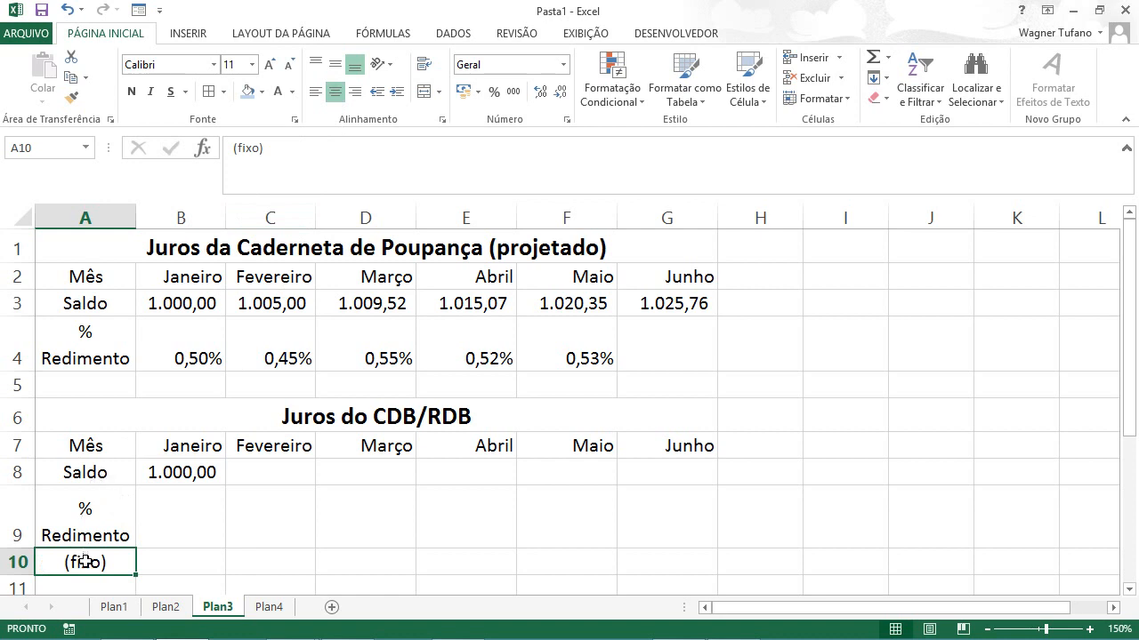
Step: Enter a fixed yield rate of 0,58% in B9 under Janeiro
left_click(176, 529)
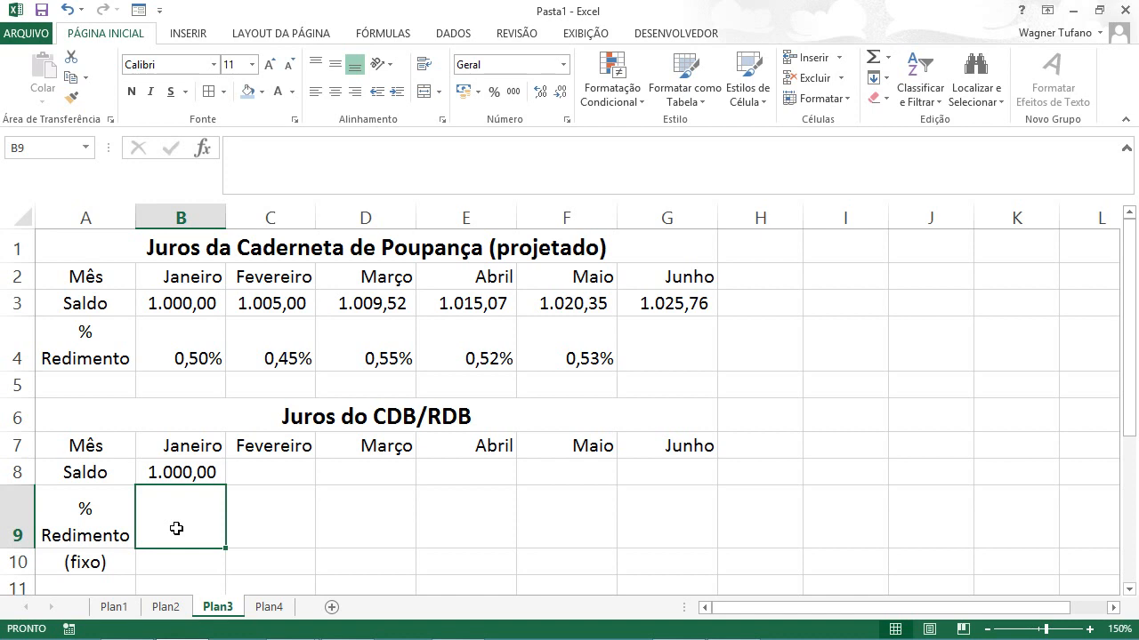
type("0")
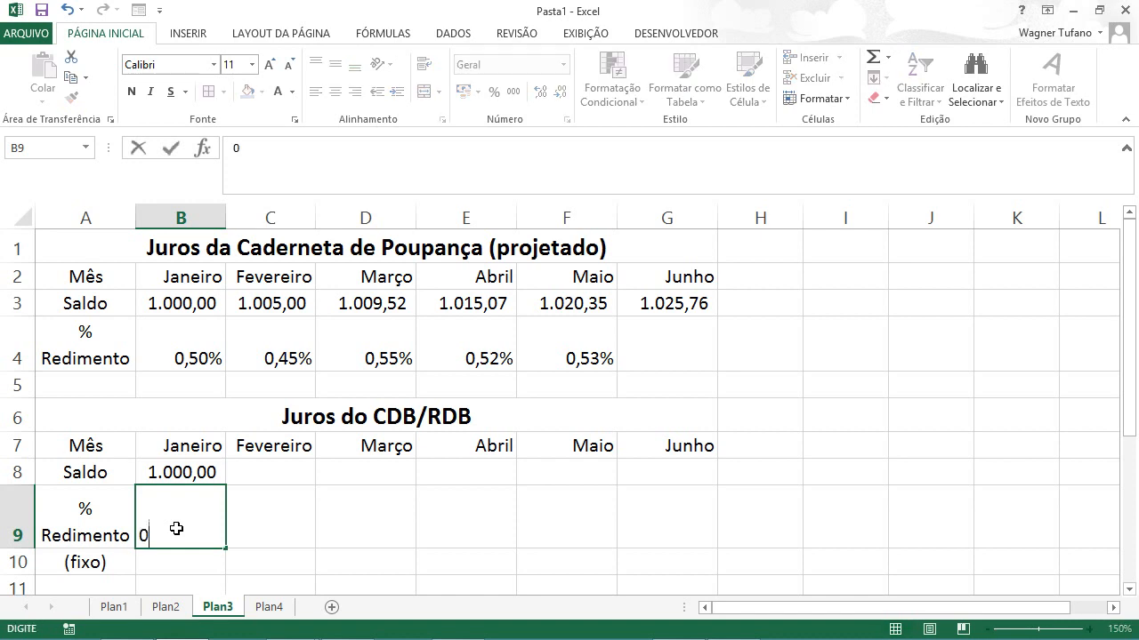
type(",58%")
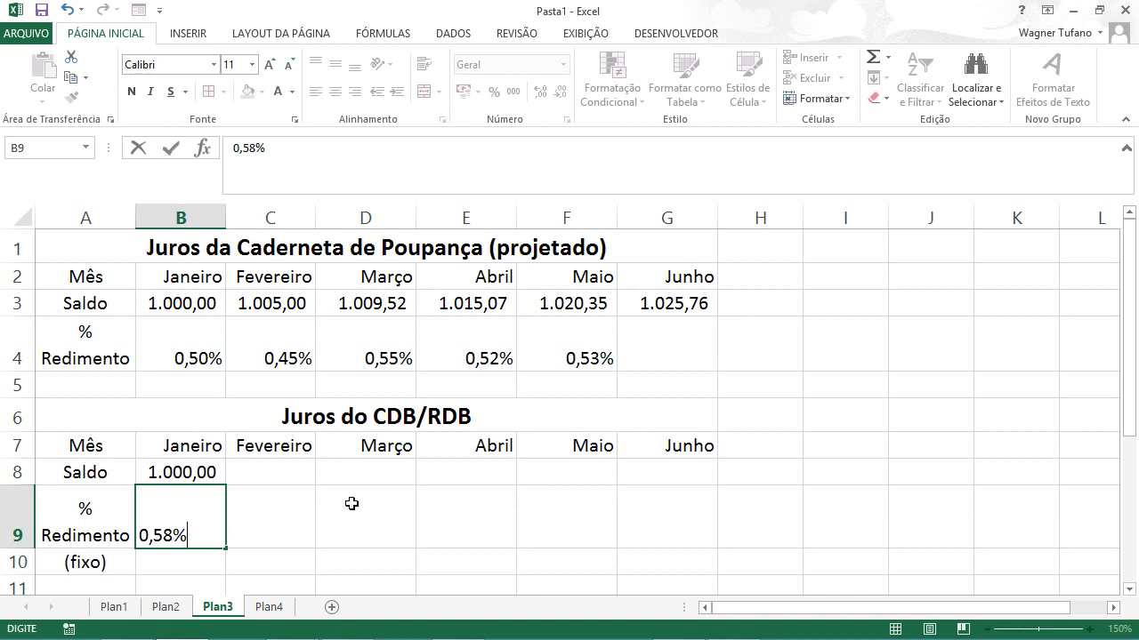
key("ctrl+Return")
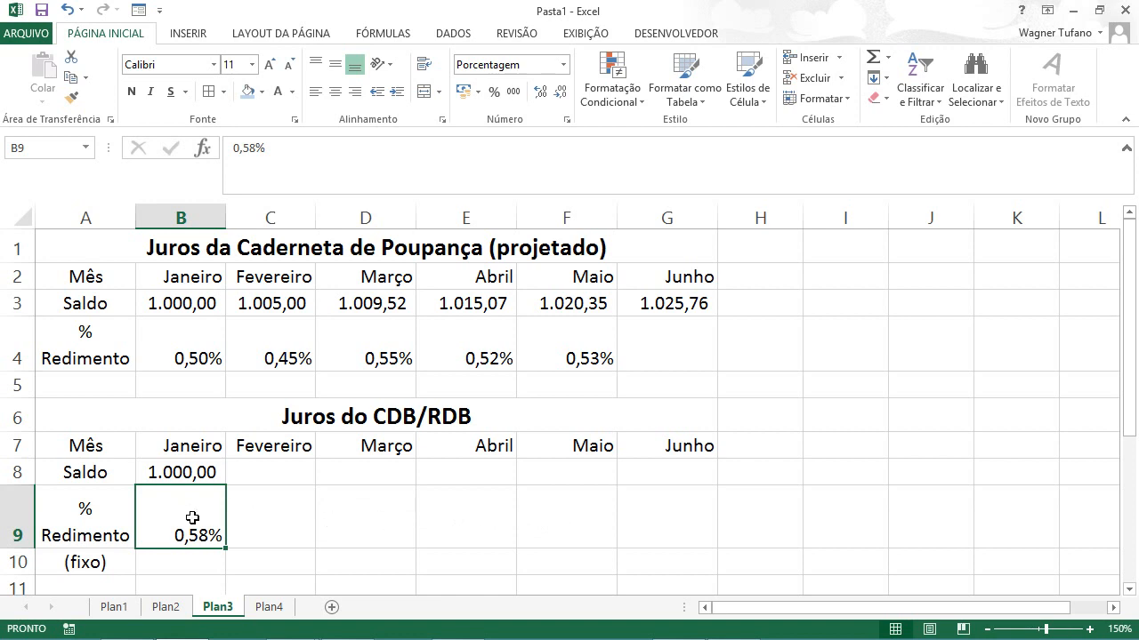
Step: Enter =B8*B9+B8 in C8 for the Fevereiro balance and fill the formula across to G8
left_click(277, 473)
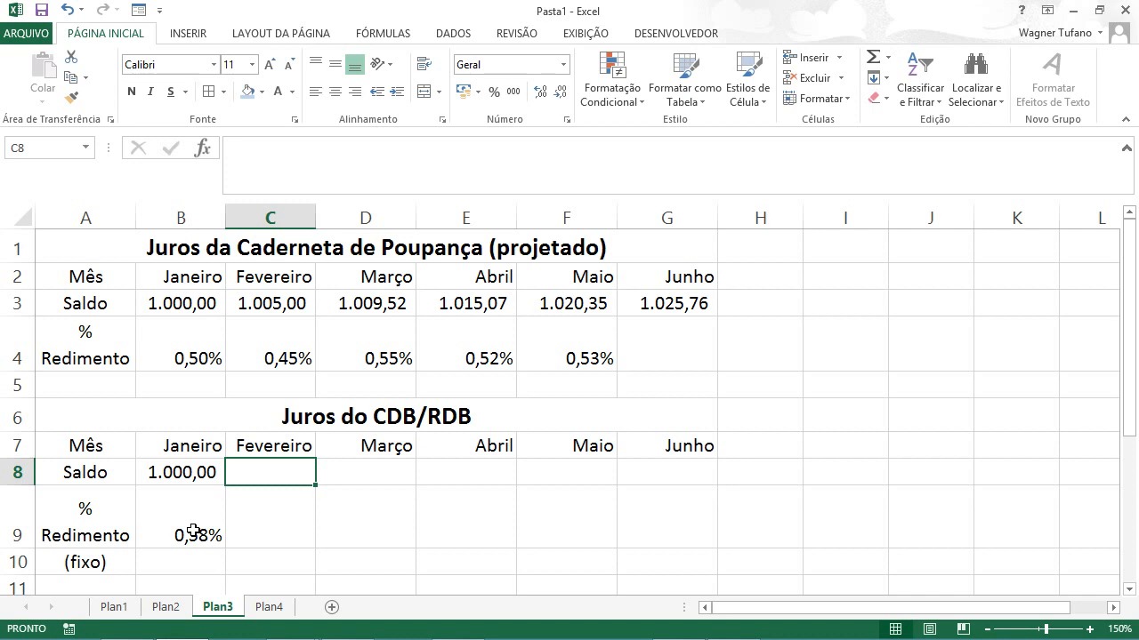
type("=")
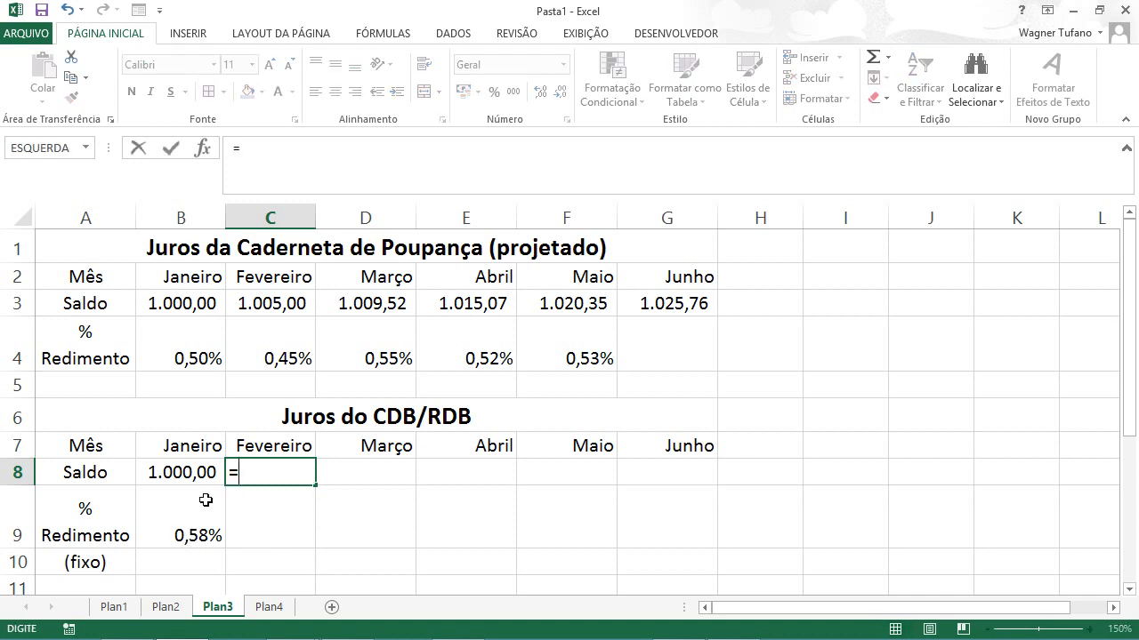
left_click(177, 473)
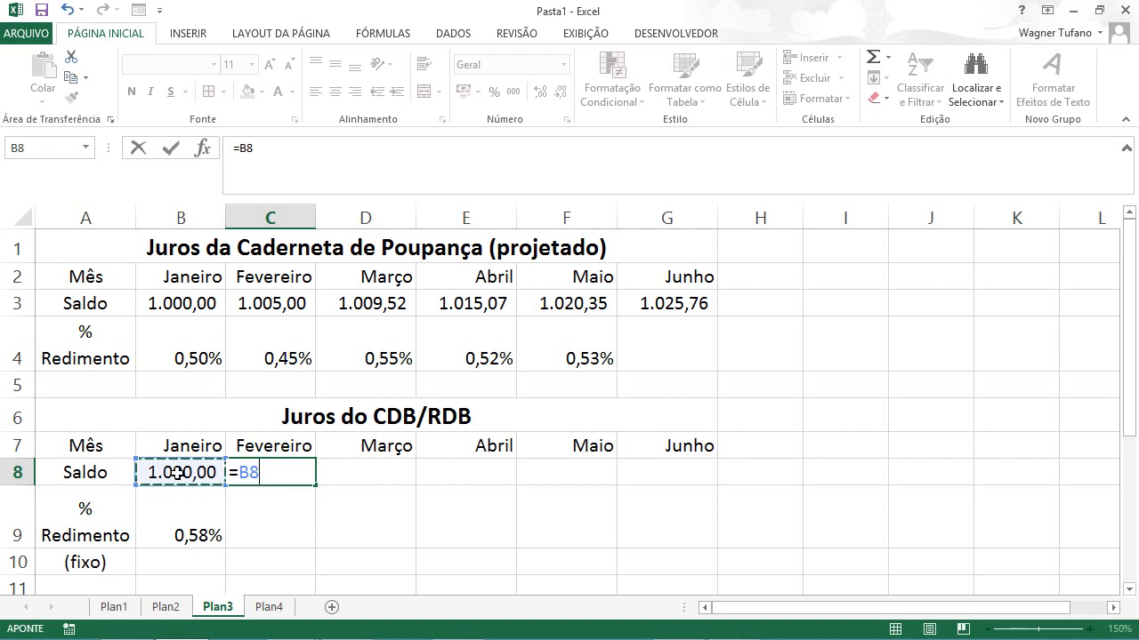
type("*")
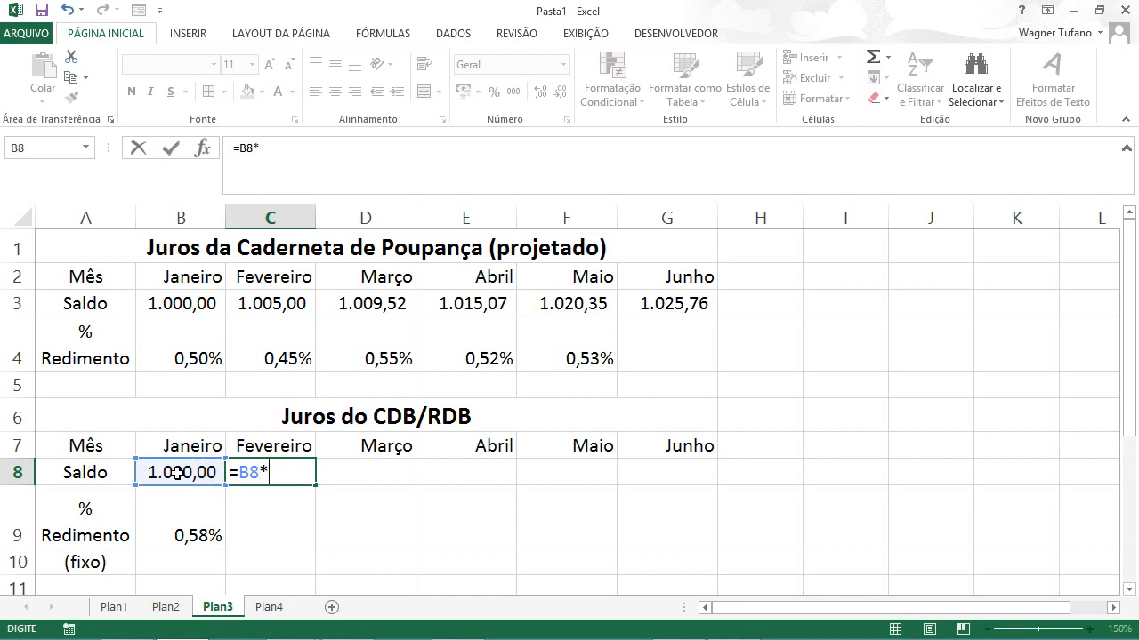
left_click(178, 526)
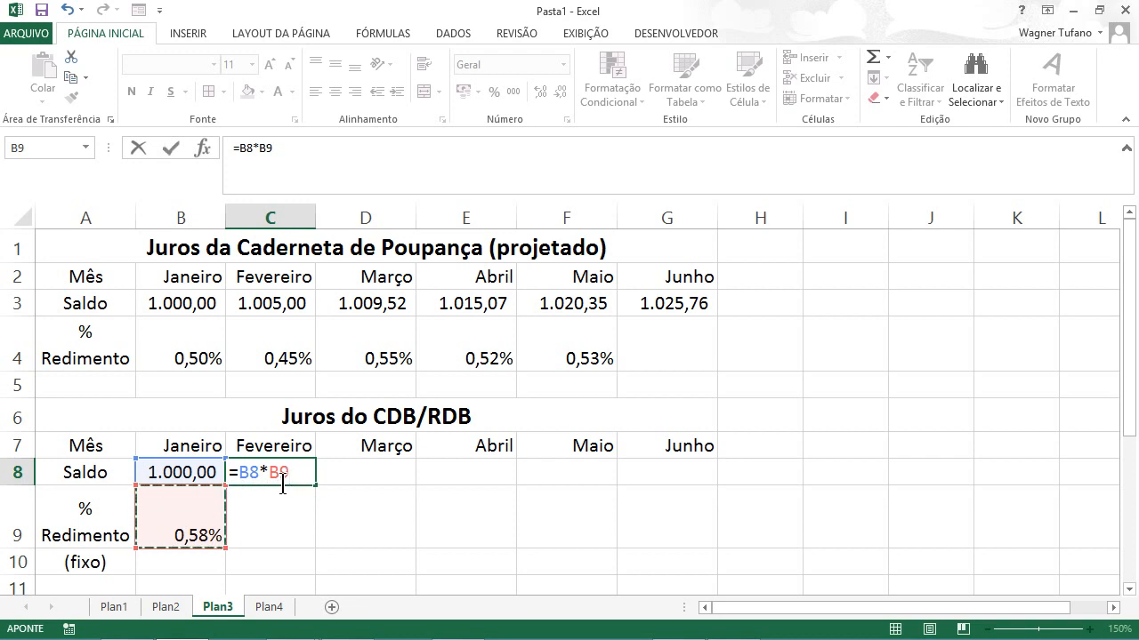
type("+")
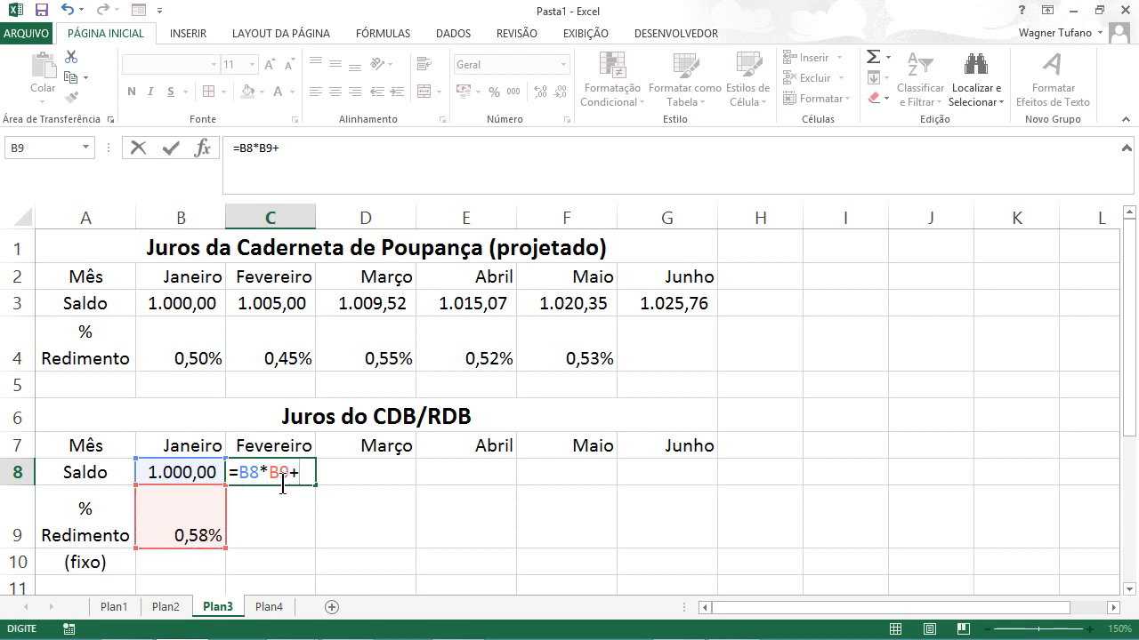
left_click(180, 472)
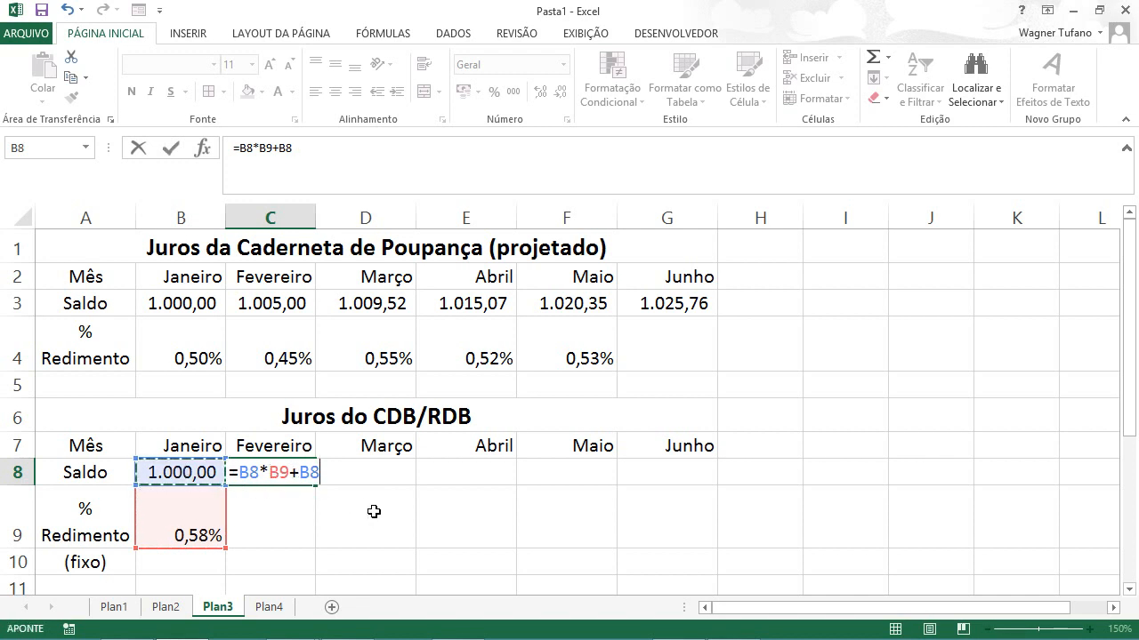
key("ctrl+Return")
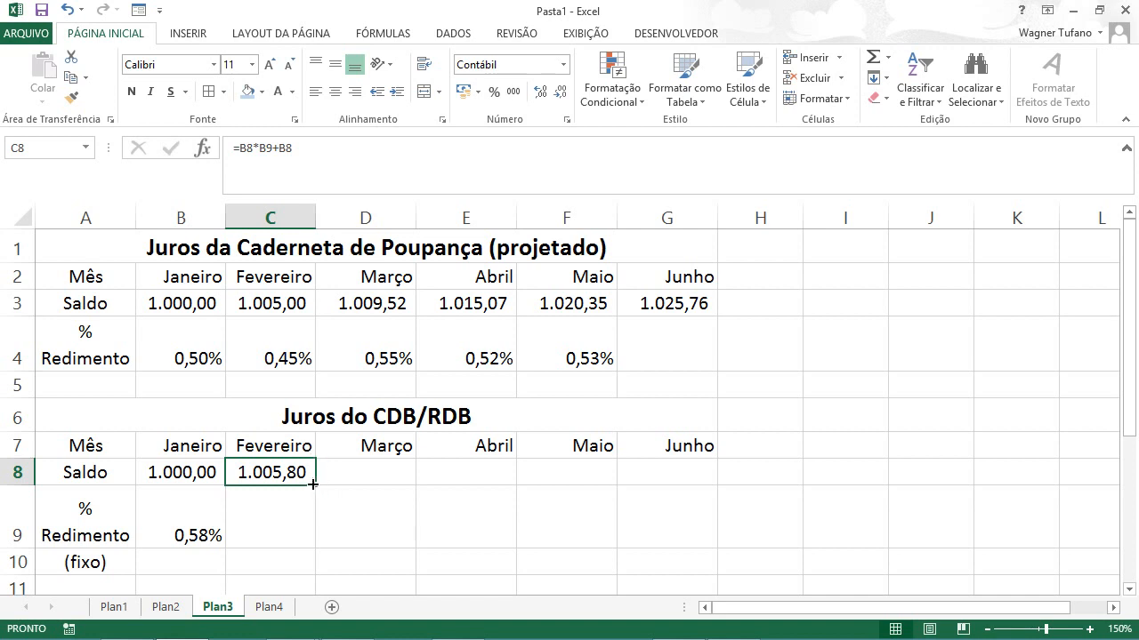
left_click_drag(316, 484, 684, 479)
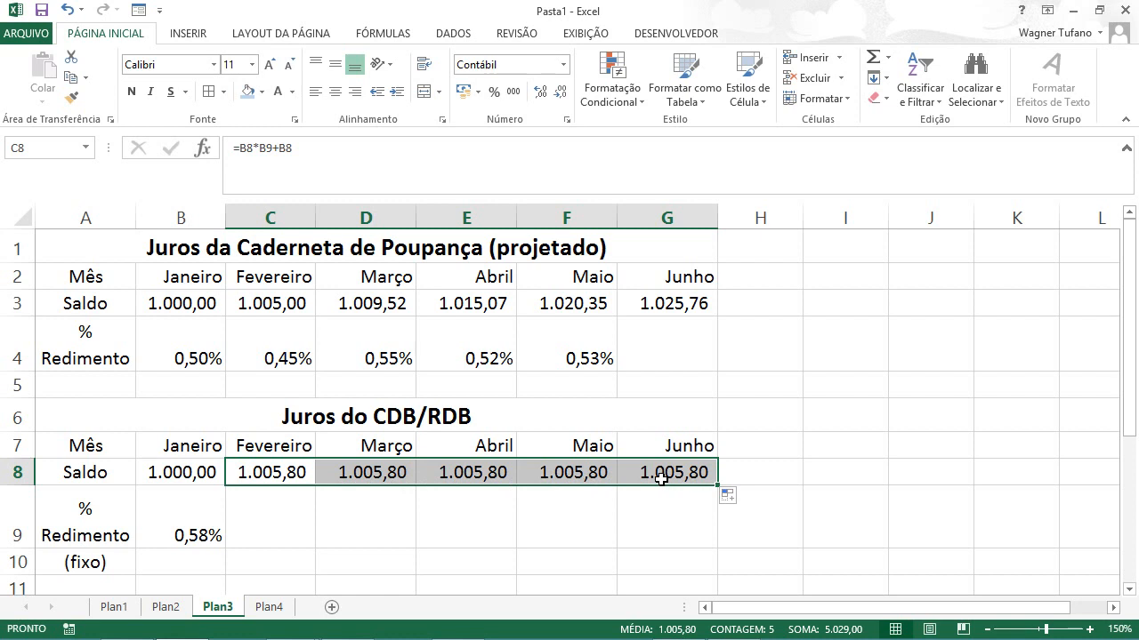
Step: Inspect the cell references of the balance formulas in D8, C8 and E8
left_click(378, 469)
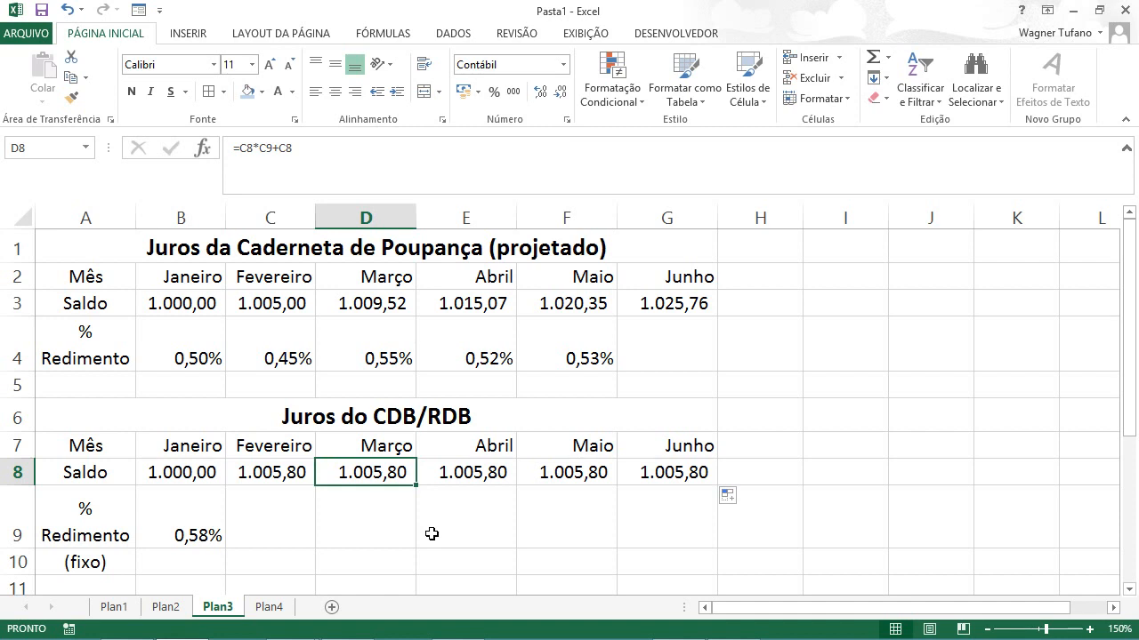
key("F2")
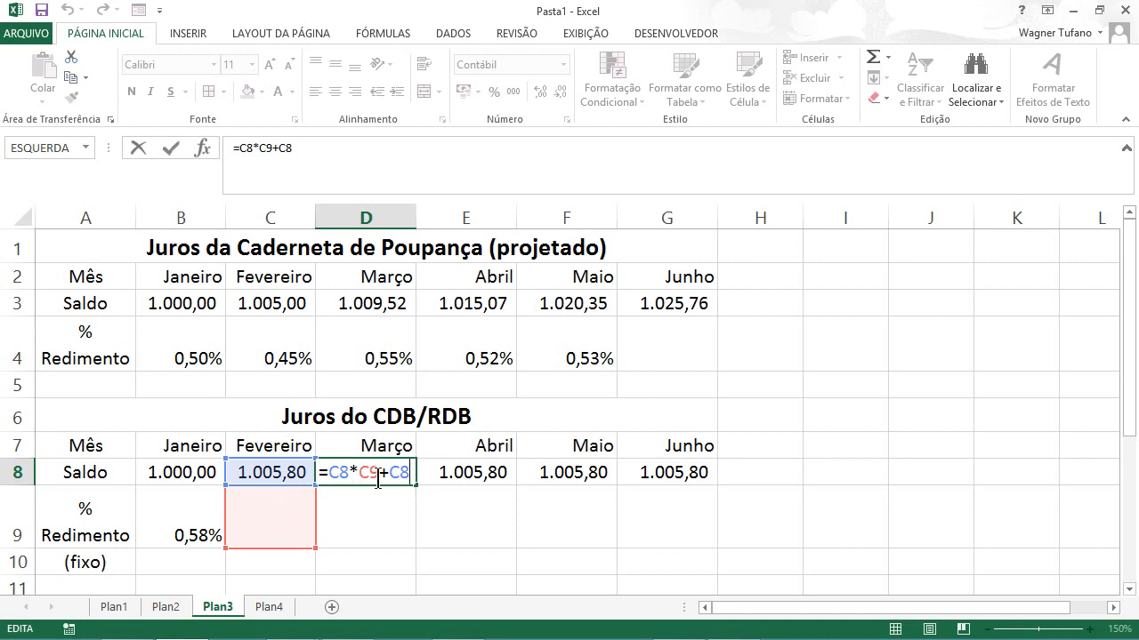
left_click(271, 474)
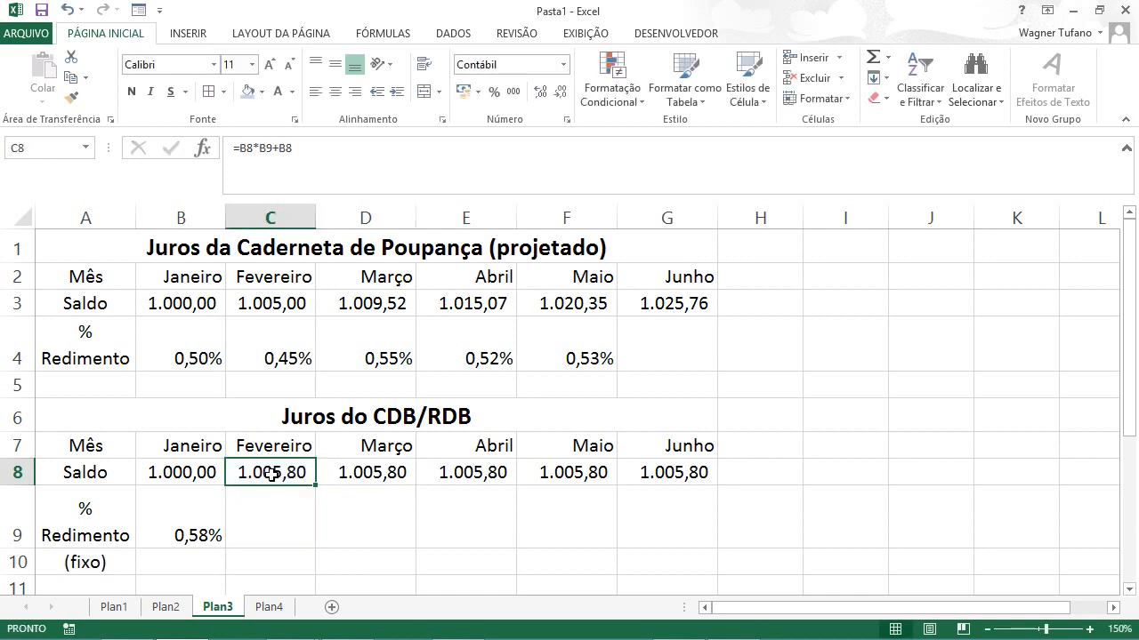
left_click(457, 469)
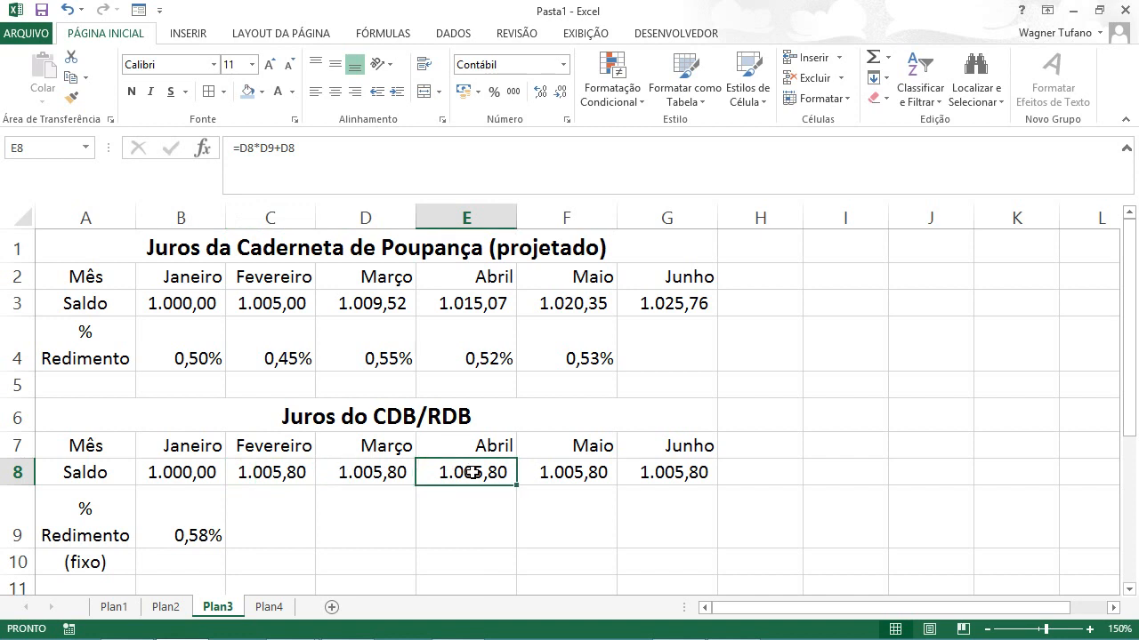
double_click(472, 472)
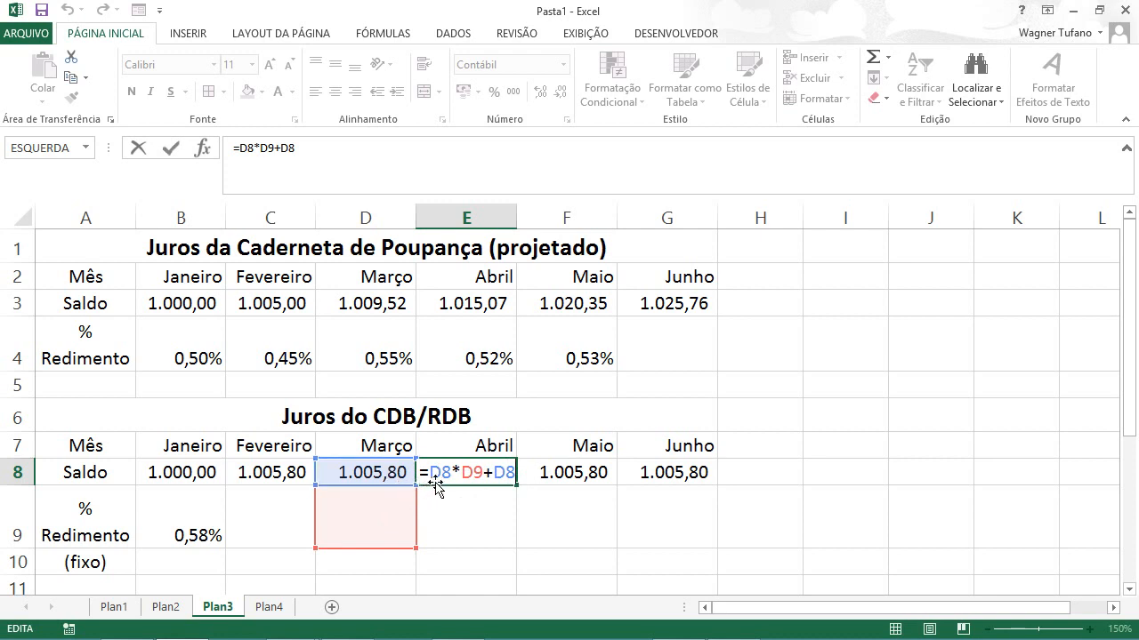
Step: Compare the cells referenced by the Fevereiro balance formula in C8 with those in the Março formula in D8
left_click(294, 473)
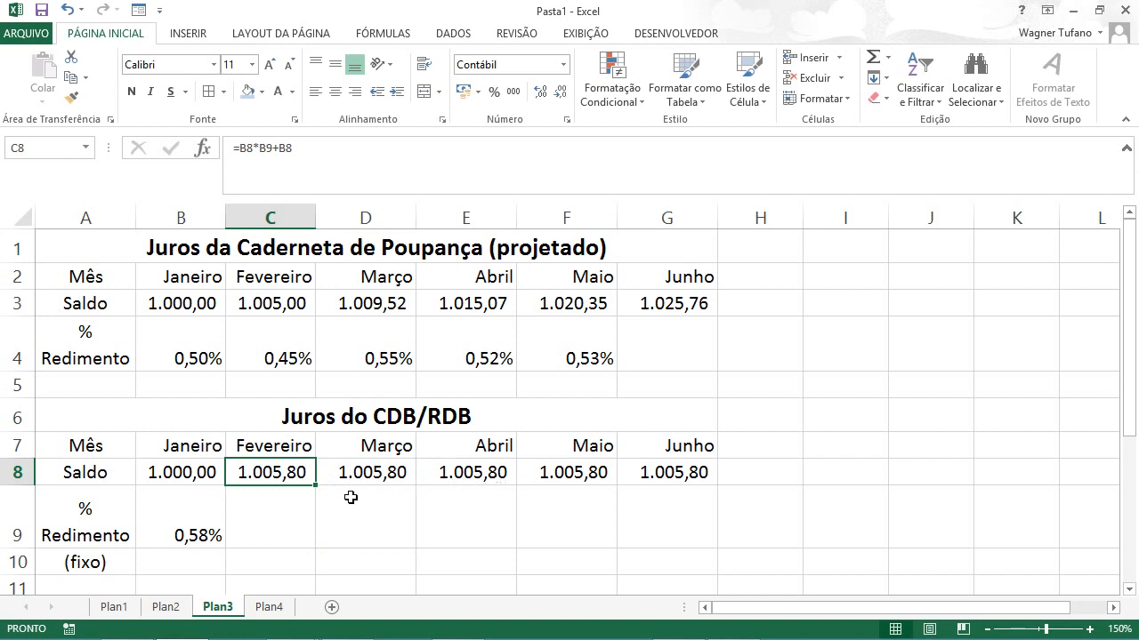
double_click(282, 478)
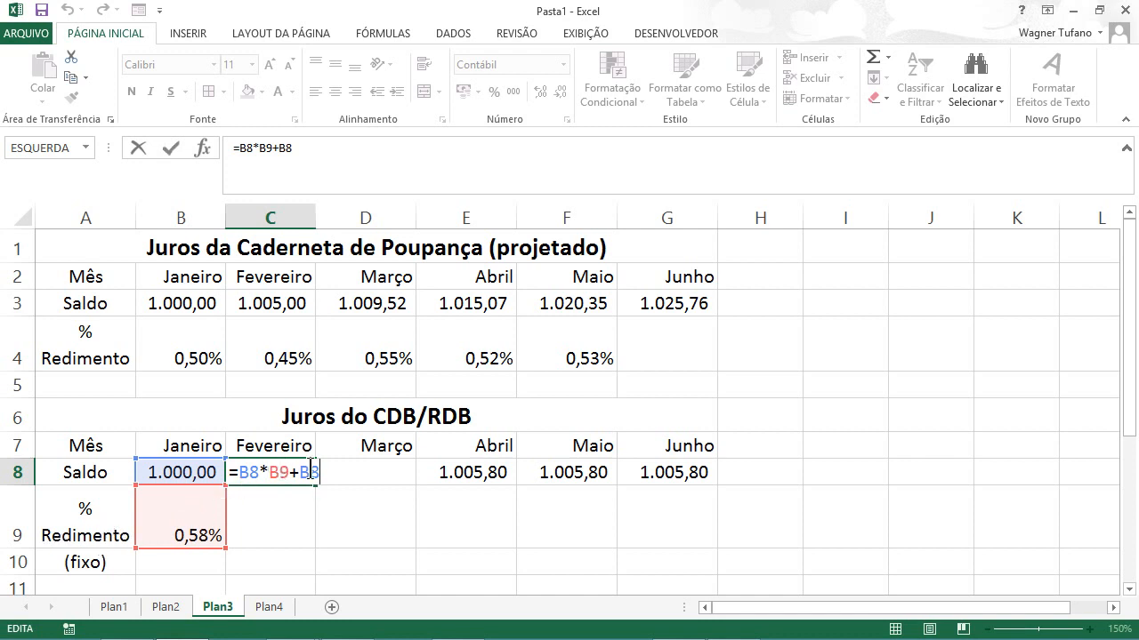
key("ctrl+Return")
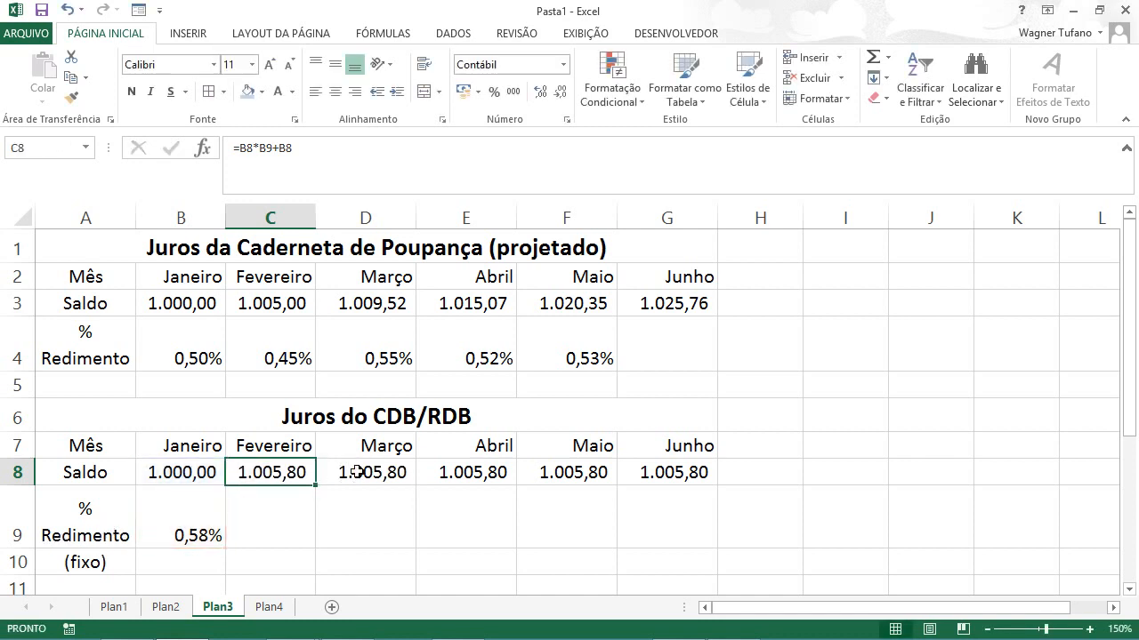
left_click(356, 472)
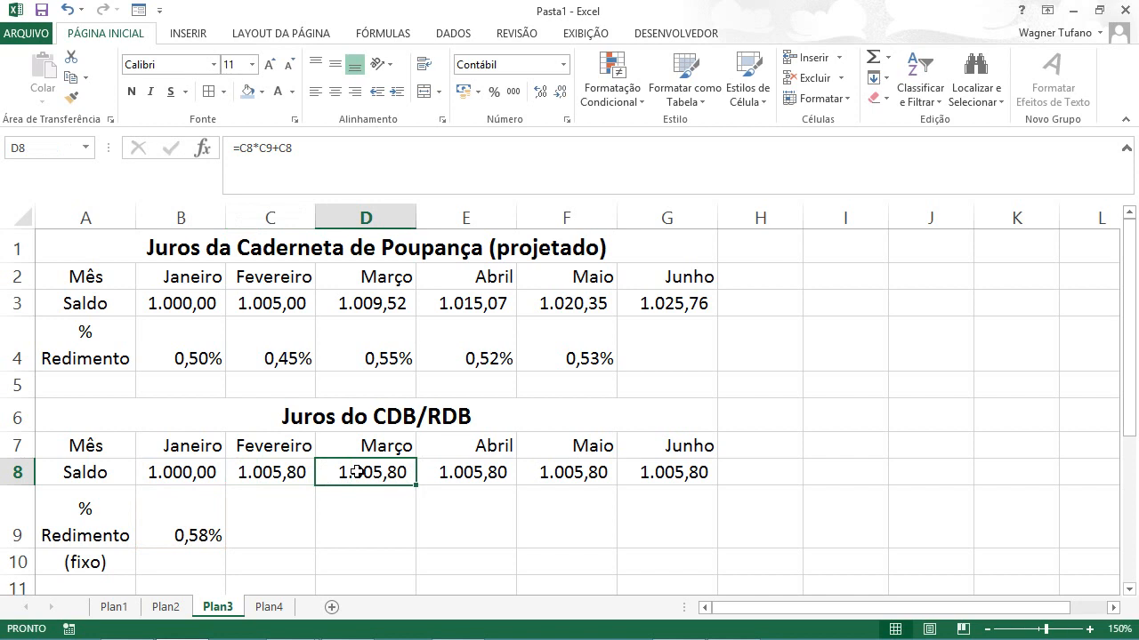
key("XF86AudioLowerVolume")
double_click(355, 473)
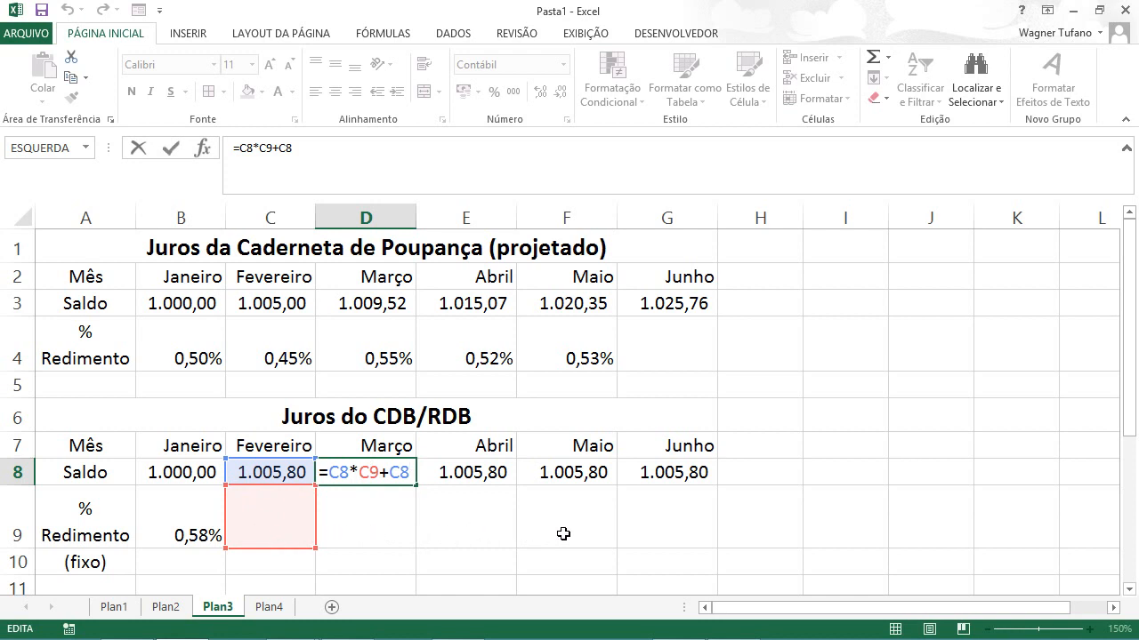
left_click(273, 474)
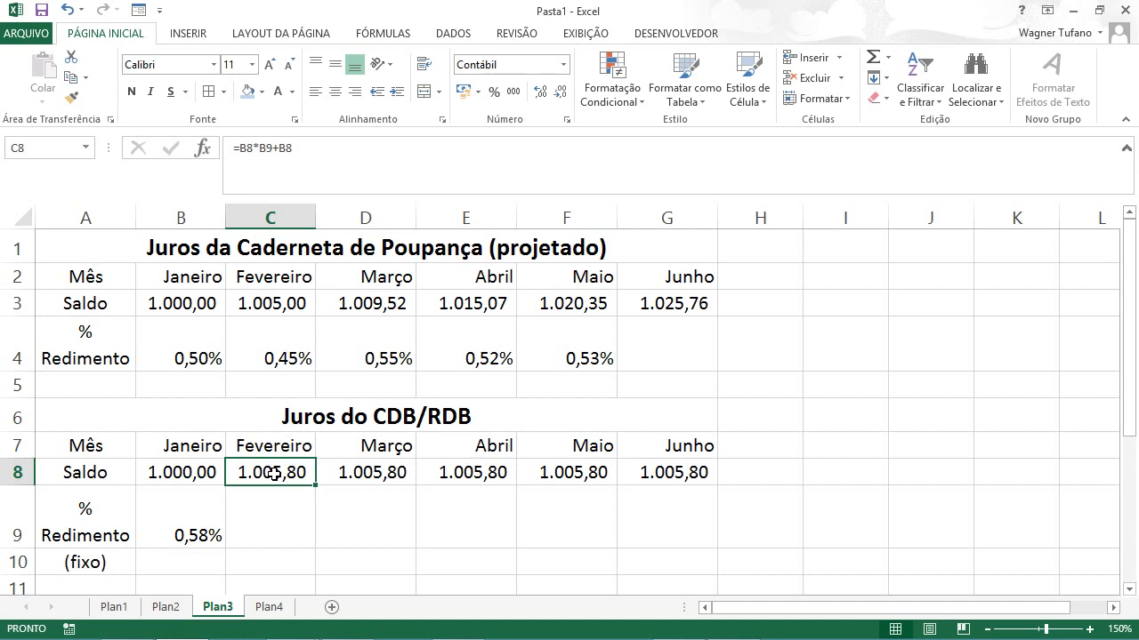
Step: Change the C8 formula to =B8*$B9+B8 to lock the yield column, and fill it across to G8
double_click(273, 474)
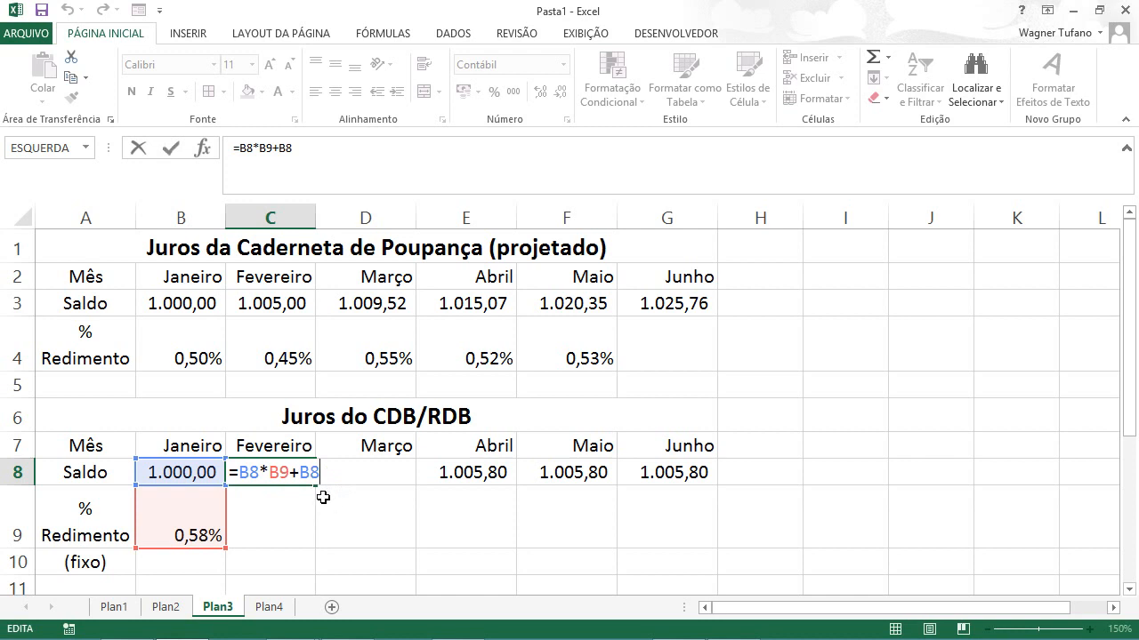
left_click(272, 474)
type("$")
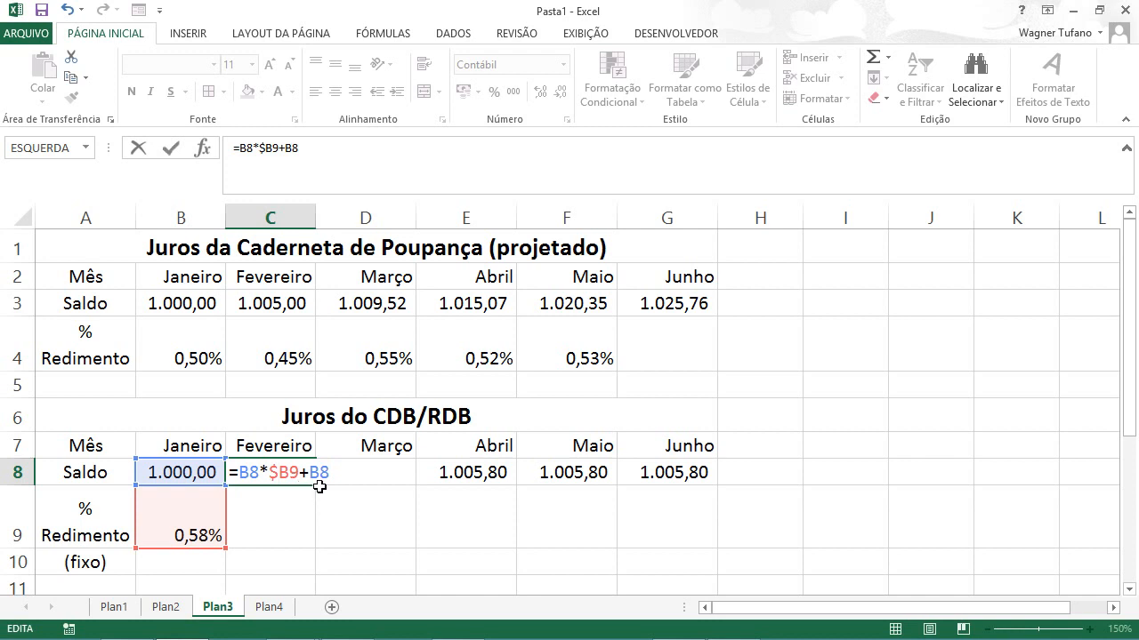
key("ctrl+Return")
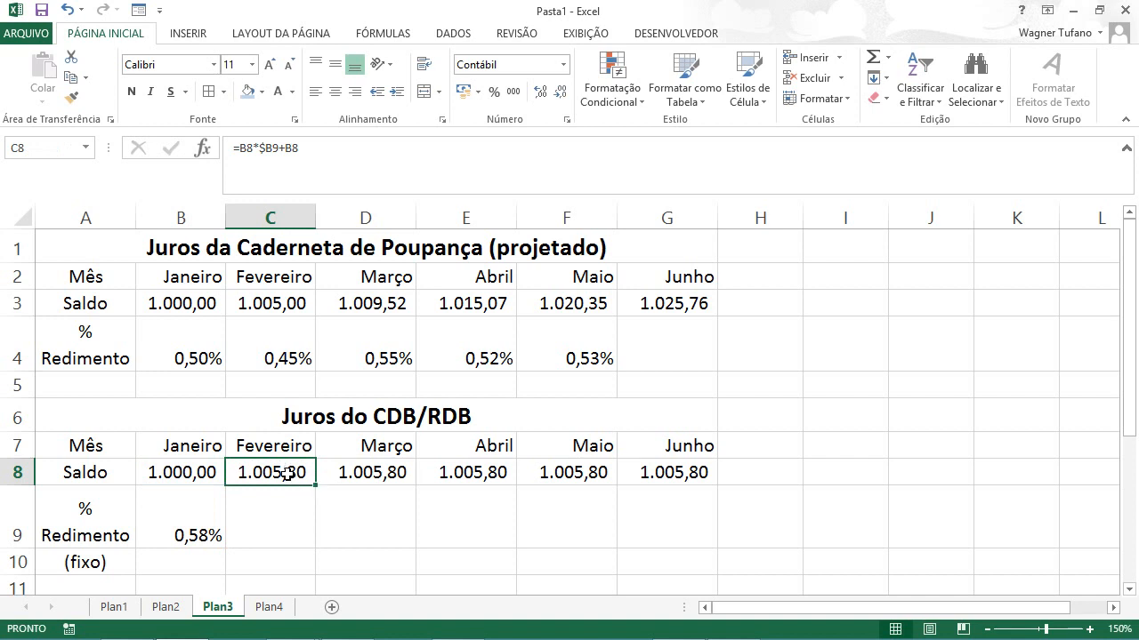
left_click_drag(313, 487, 684, 479)
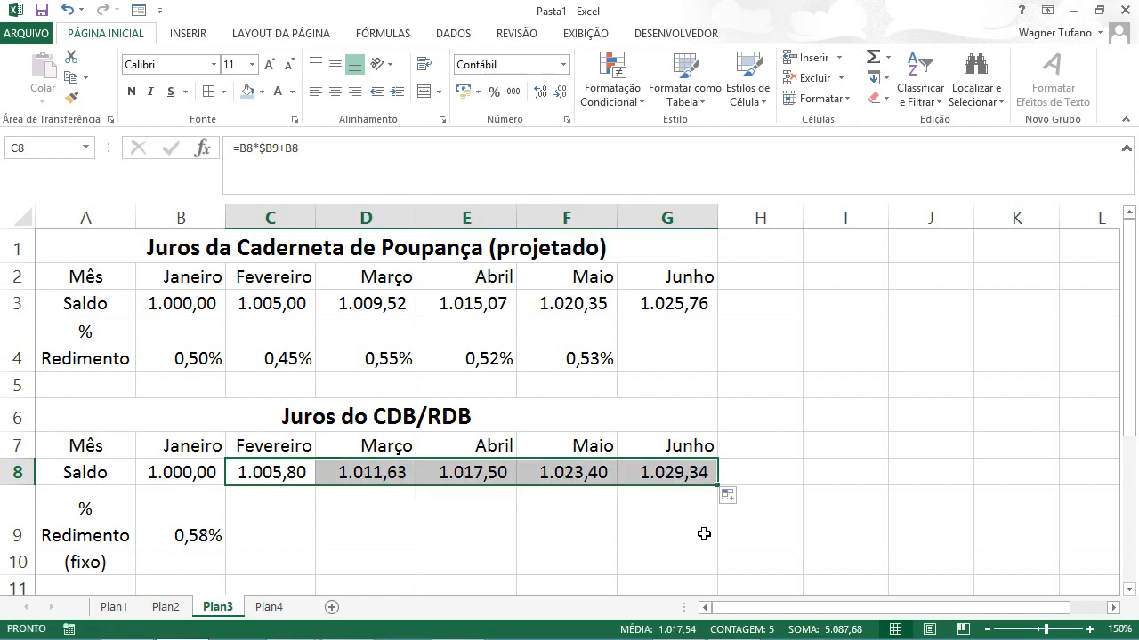
Step: Examine the yield references in the filled balance formulas in D8, E8 and G8
left_click(367, 474)
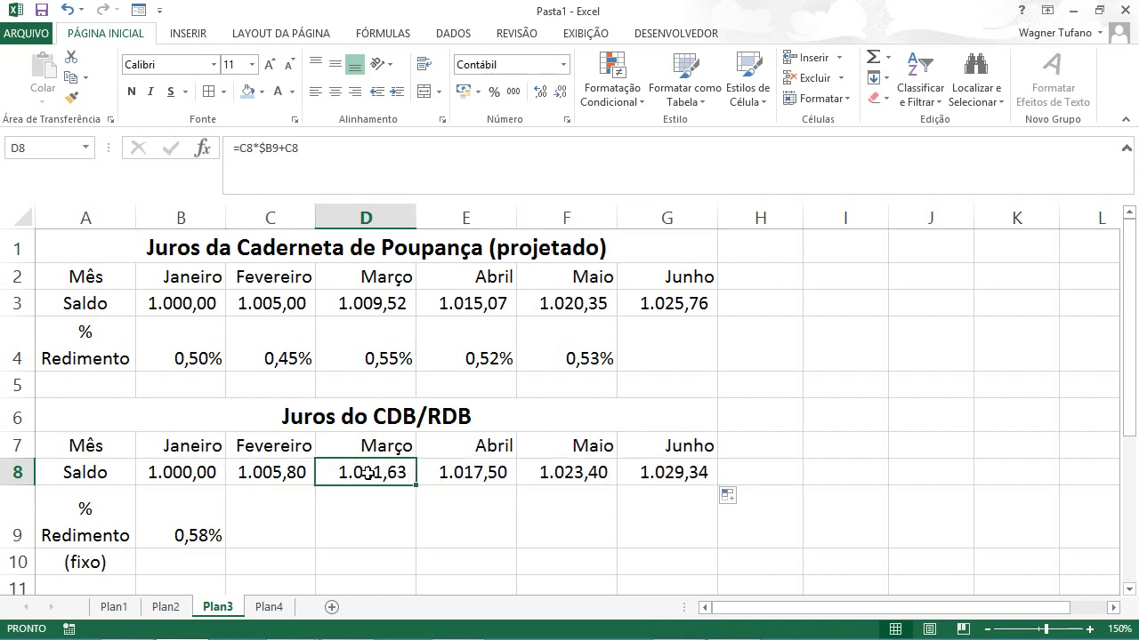
double_click(367, 474)
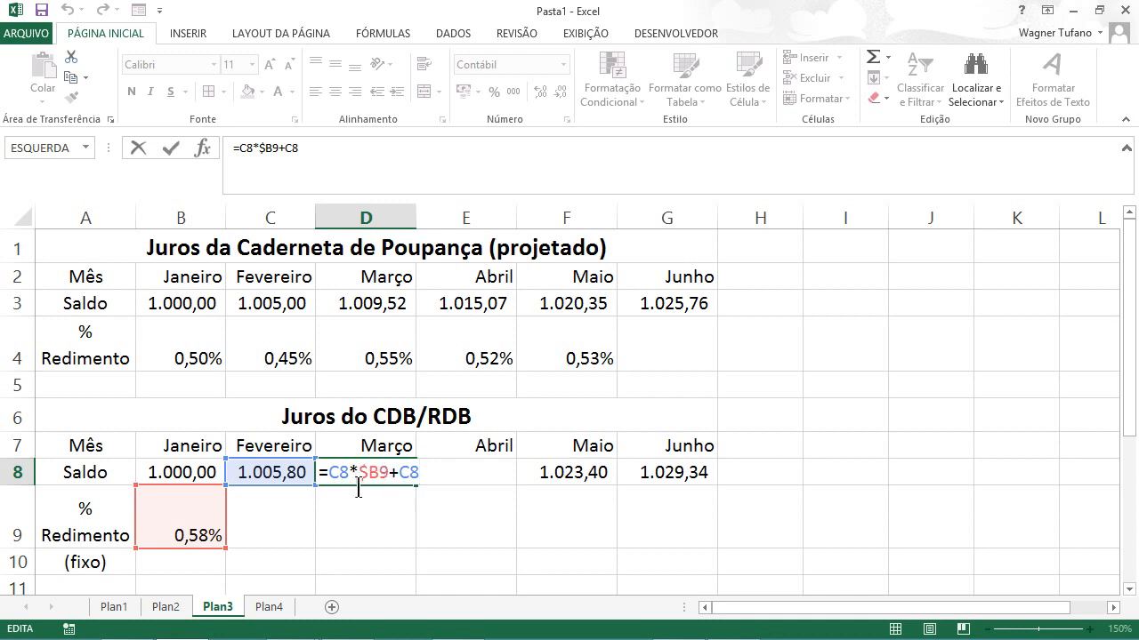
key("Return")
left_click(477, 472)
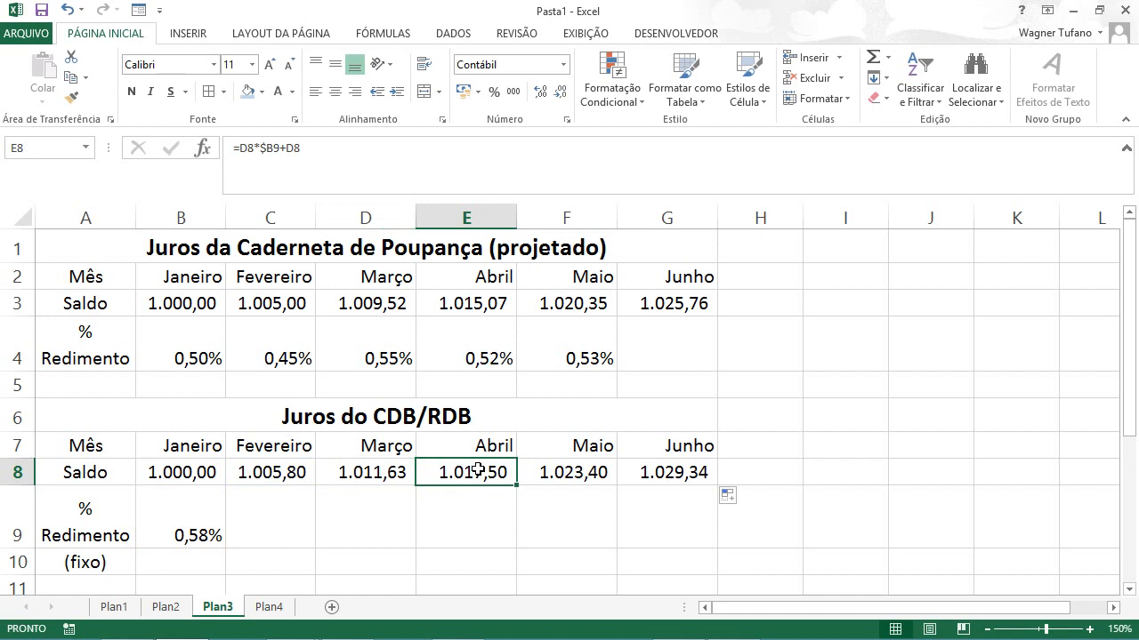
double_click(478, 471)
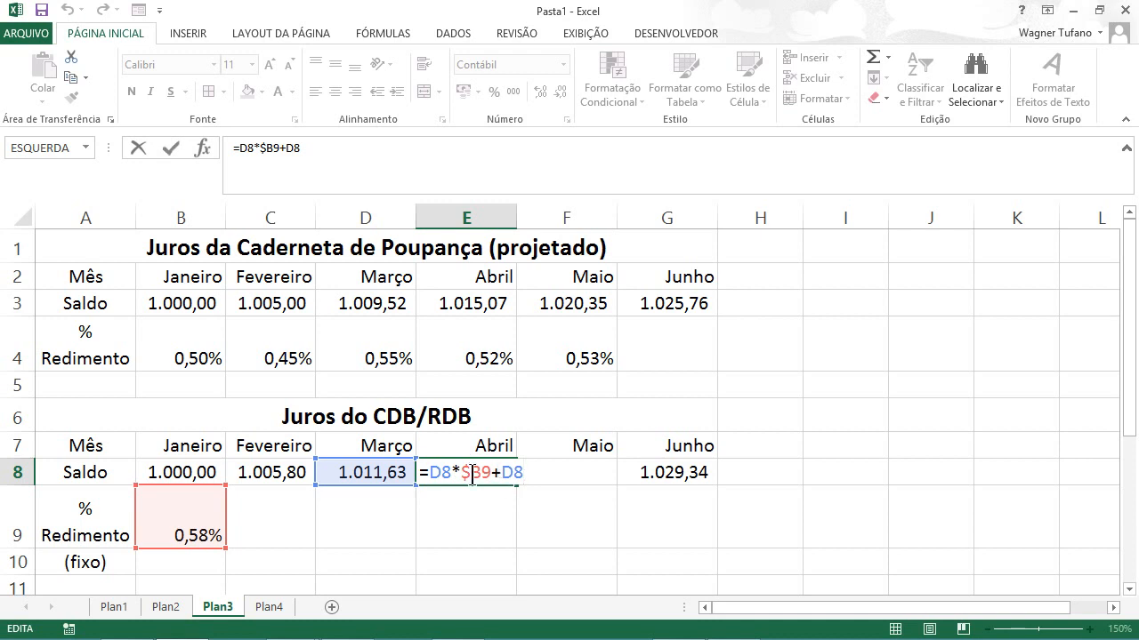
left_click(682, 476)
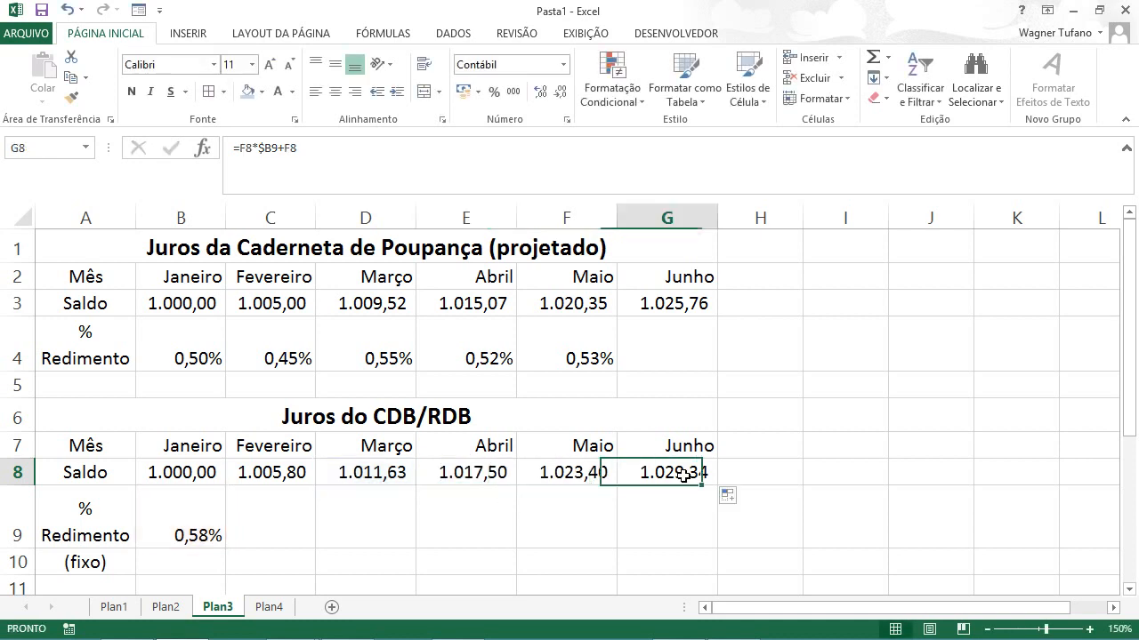
double_click(682, 476)
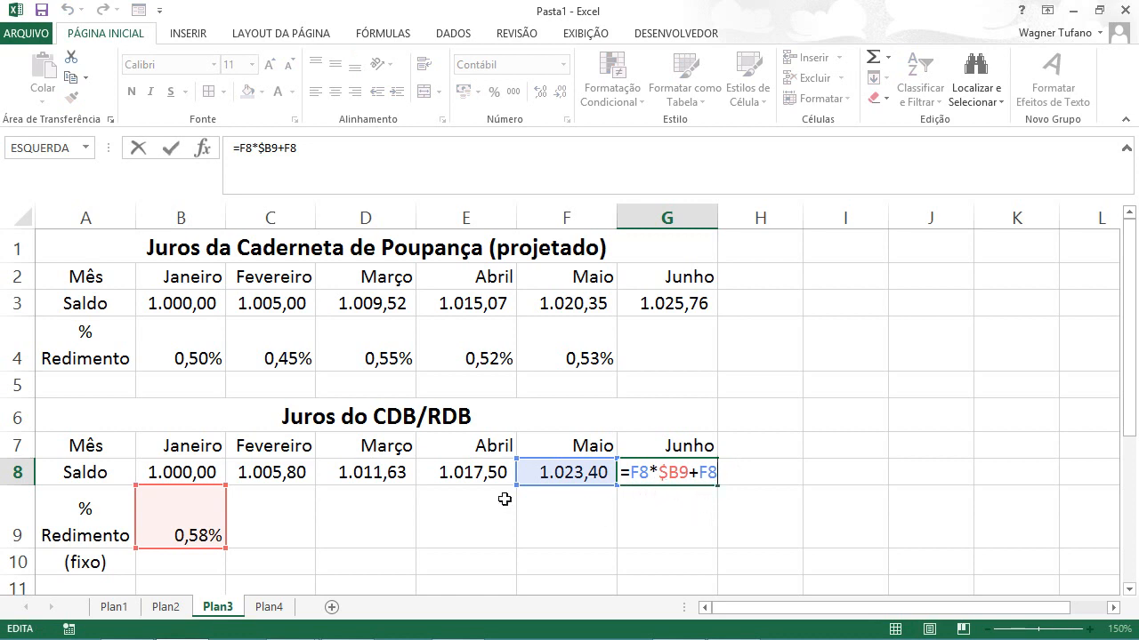
Step: Try the fully absolute yield reference $B$9 in the C8 formula and return it to $B9
left_click(281, 473)
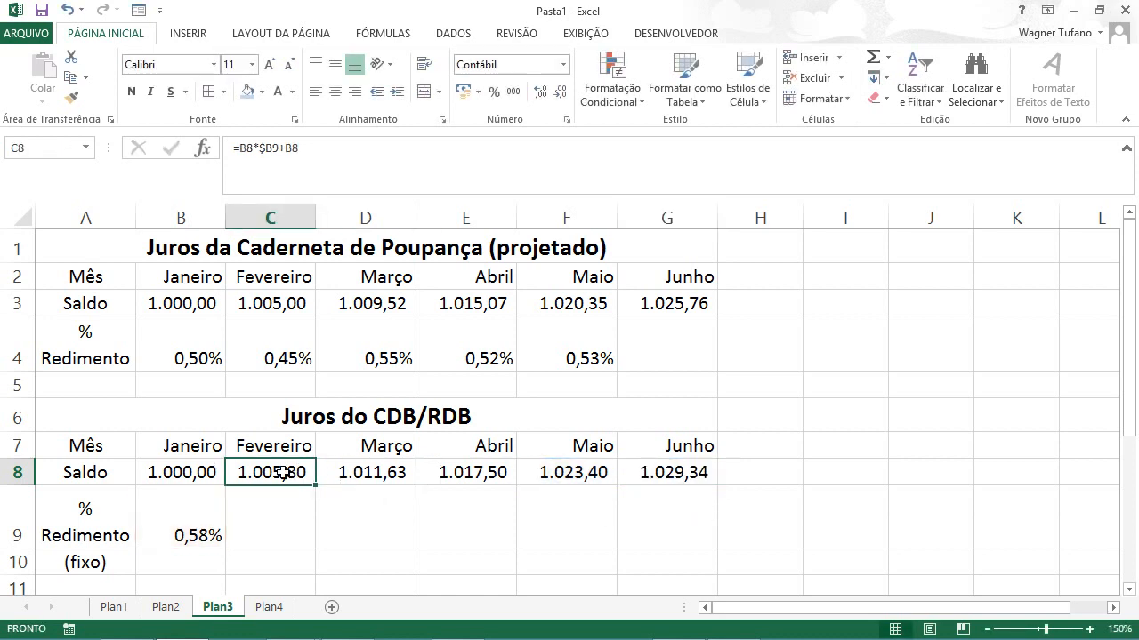
double_click(281, 472)
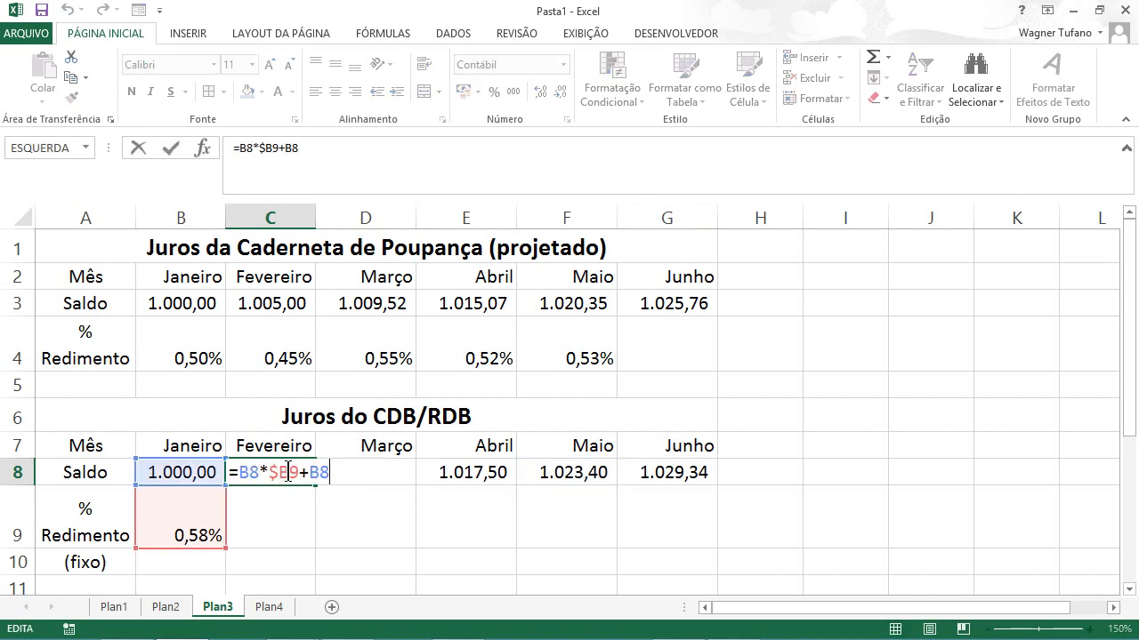
left_click(287, 472)
key("F4")
key("F4")
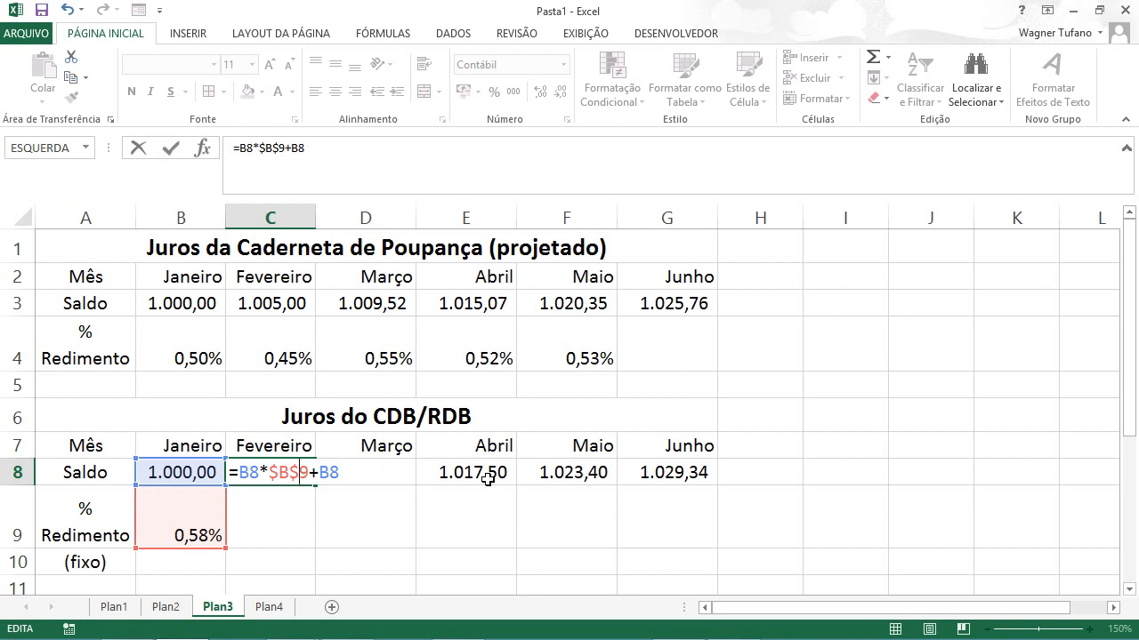
key("Left")
key("BackSpace")
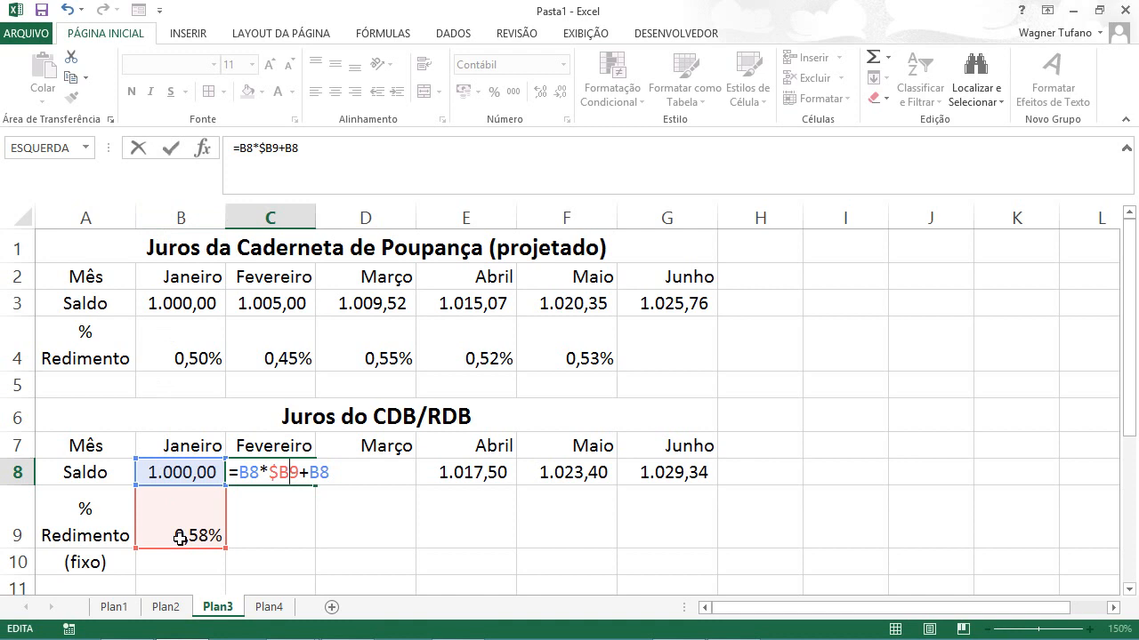
key("ctrl+Return")
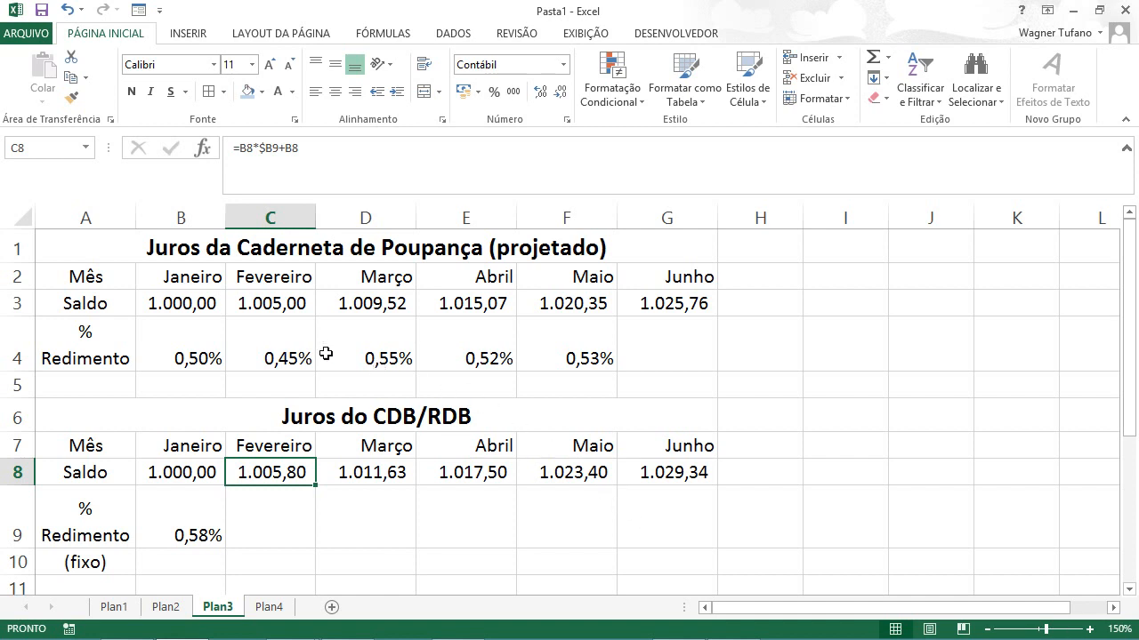
Step: Test the linked tables with a Janeiro savings balance of 2000 in B3, and undo the change
left_click(181, 302)
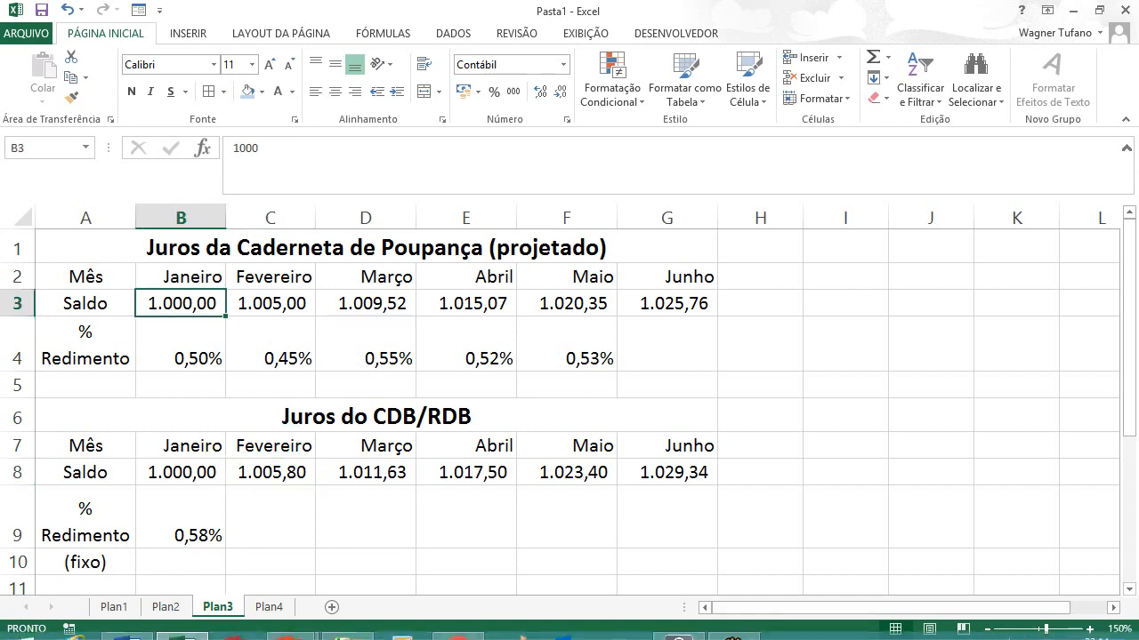
type("200")
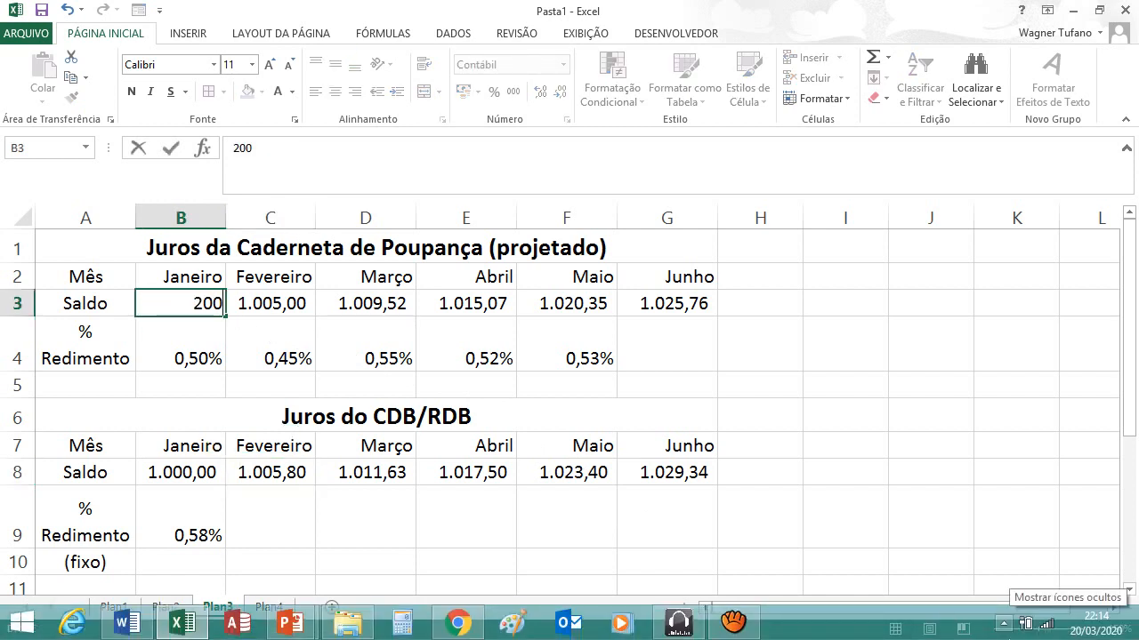
type("0")
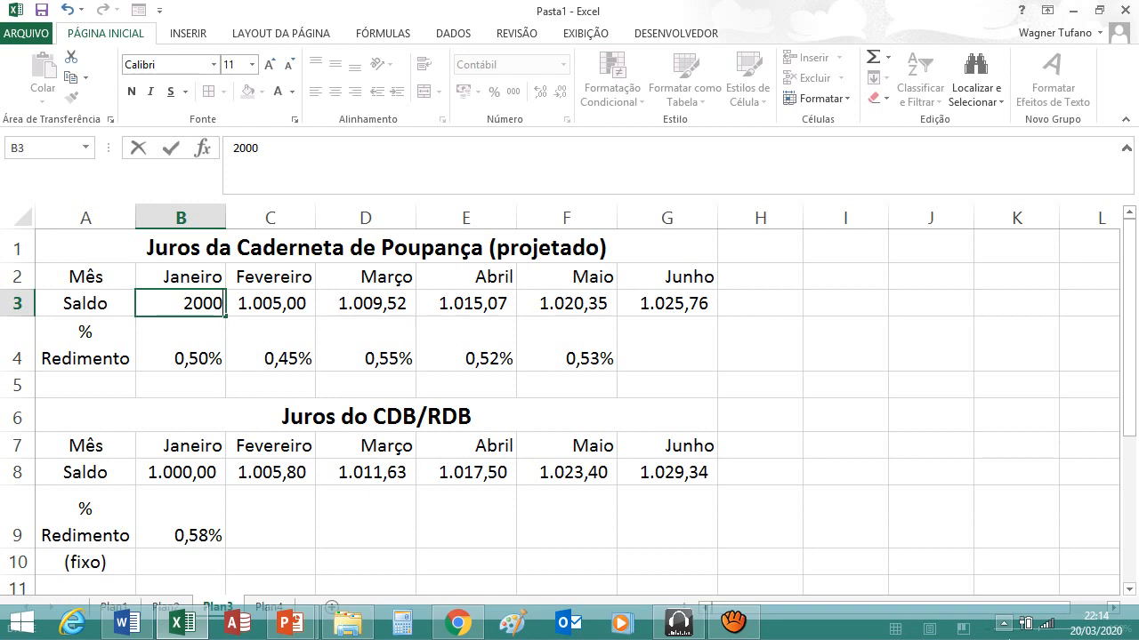
key("ctrl+Return")
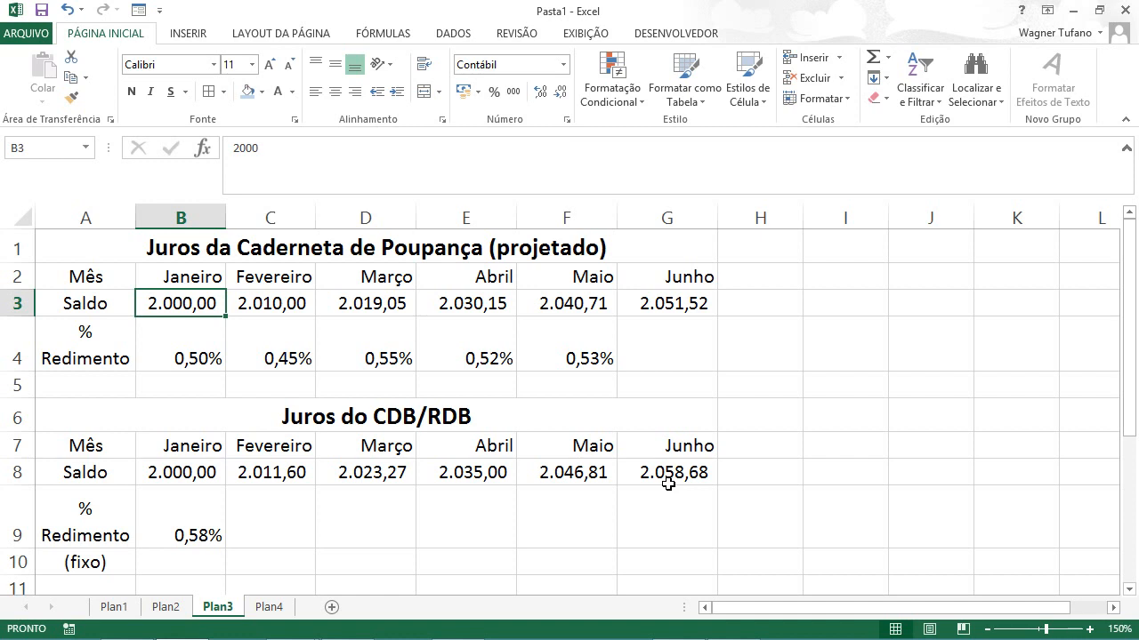
key("ctrl+z")
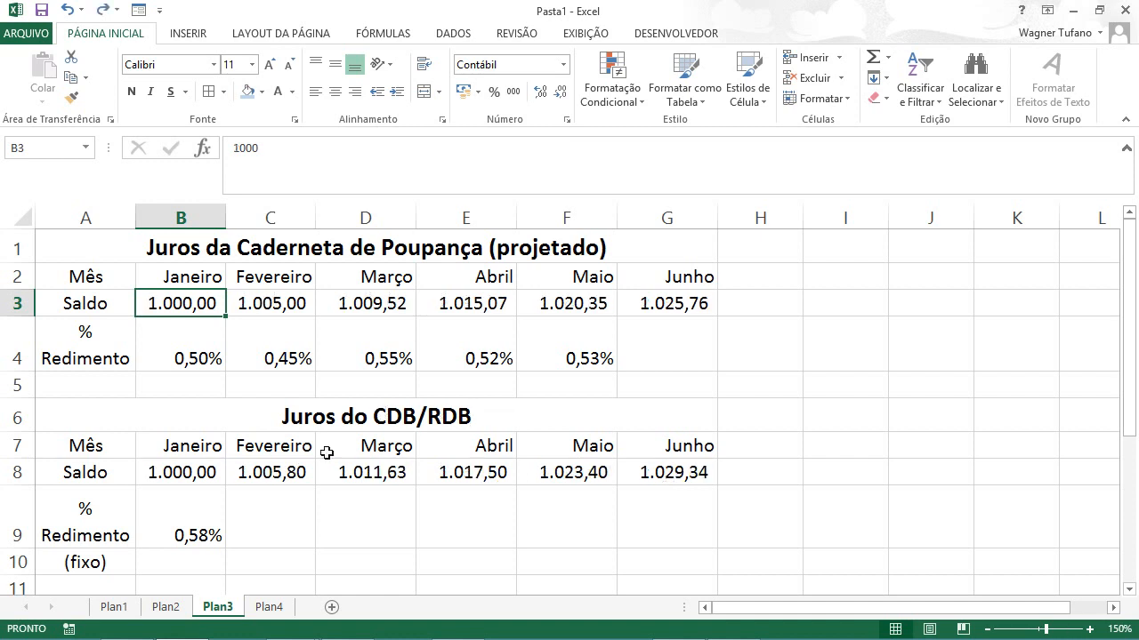
Step: Test the CDB/RDB balances with a fixed yield rate of 0,66% in B9, and undo the change
left_click(197, 518)
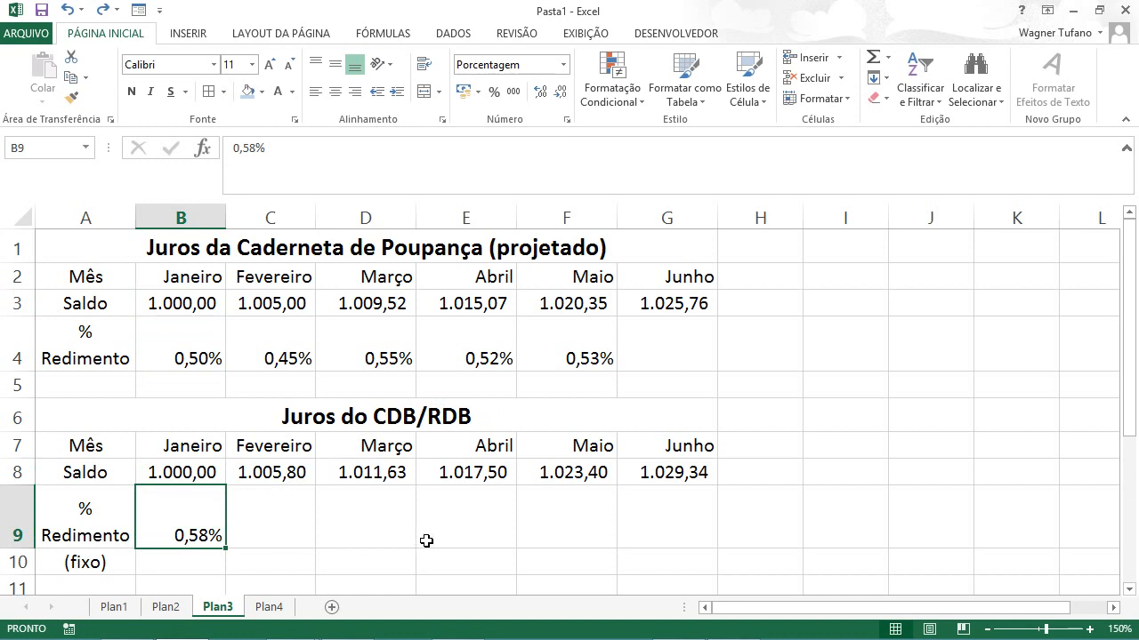
type(",")
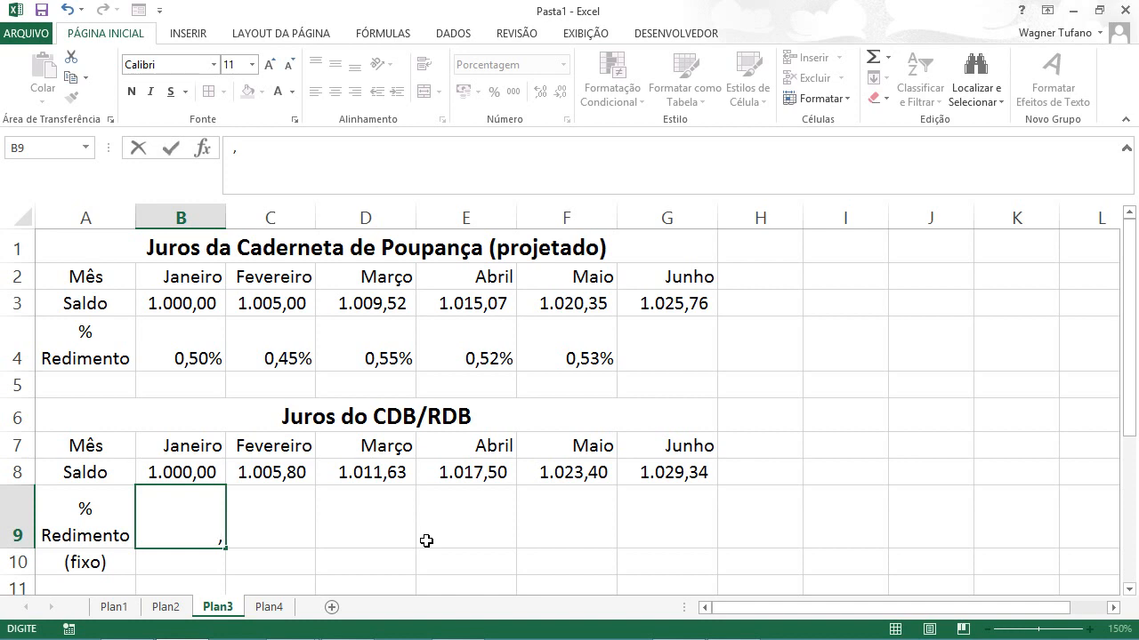
type("66%")
key("ctrl+Return")
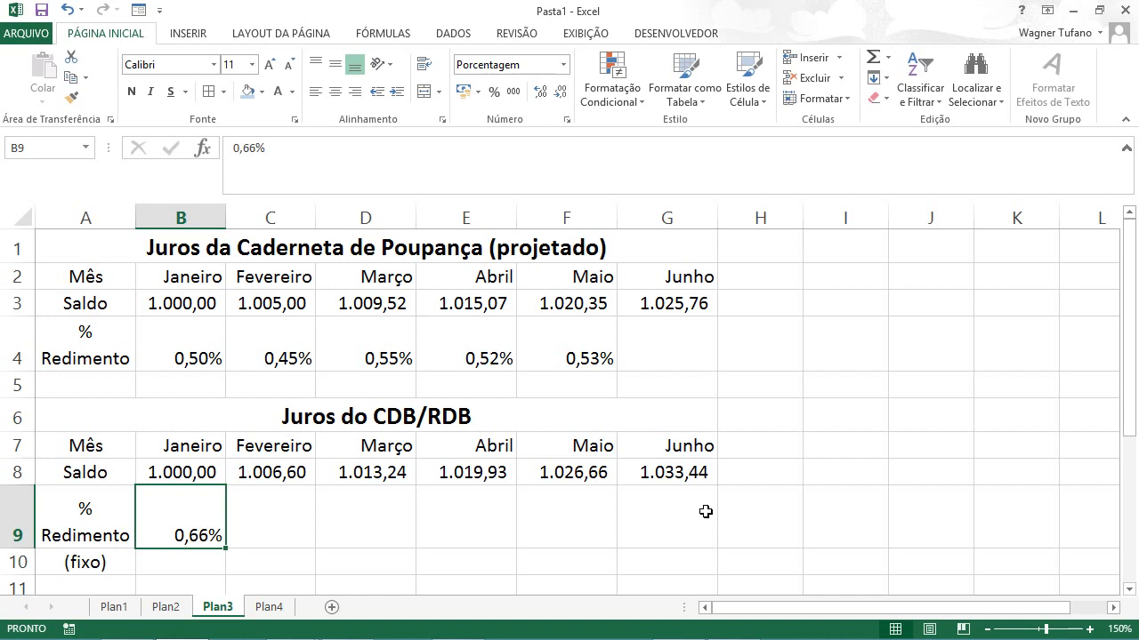
key("ctrl+z")
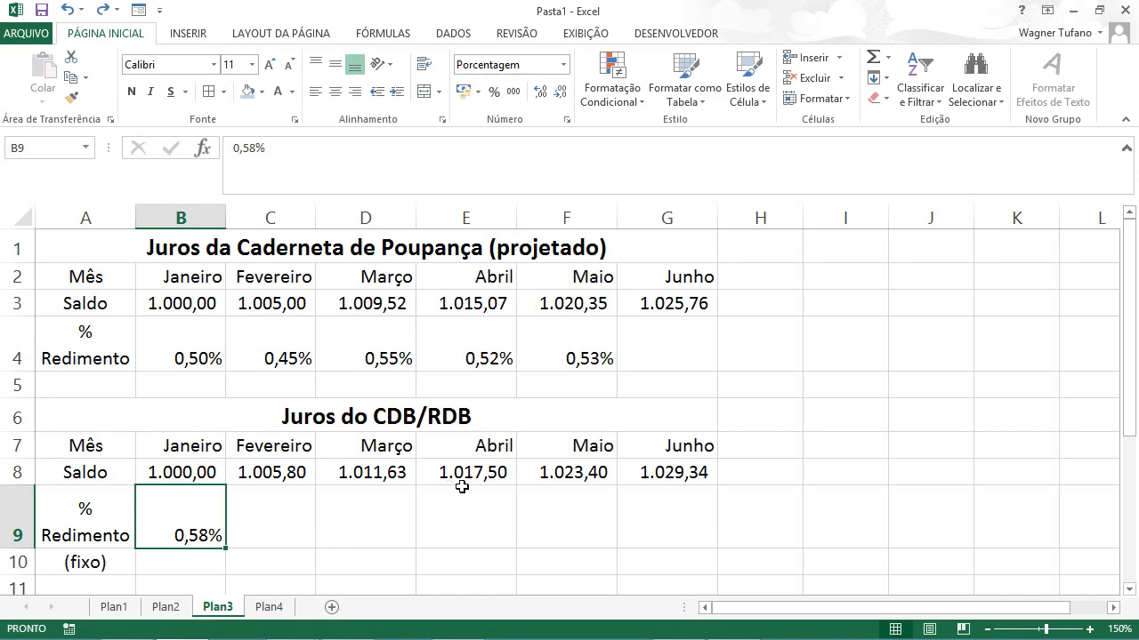
Step: Review the filled sequences on the Plan1 sheet down to the Horas Extra row, and open the Plan2 sheet
left_click(119, 609)
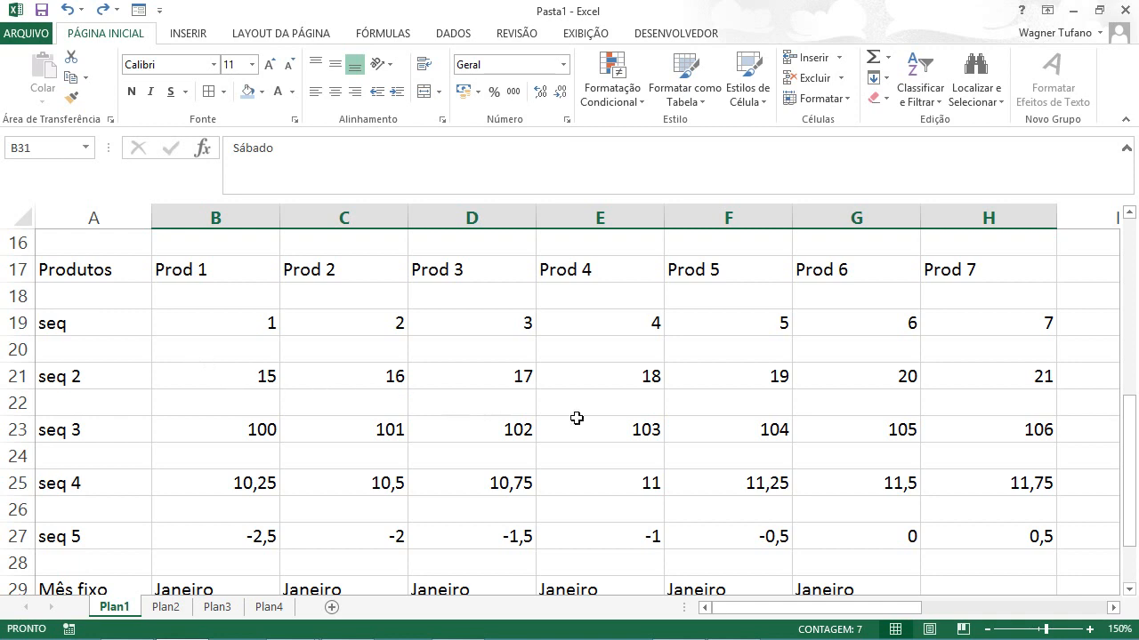
scroll(864, 476, "down", 2)
scroll(863, 476, "up", 2)
scroll(864, 471, "down", 1)
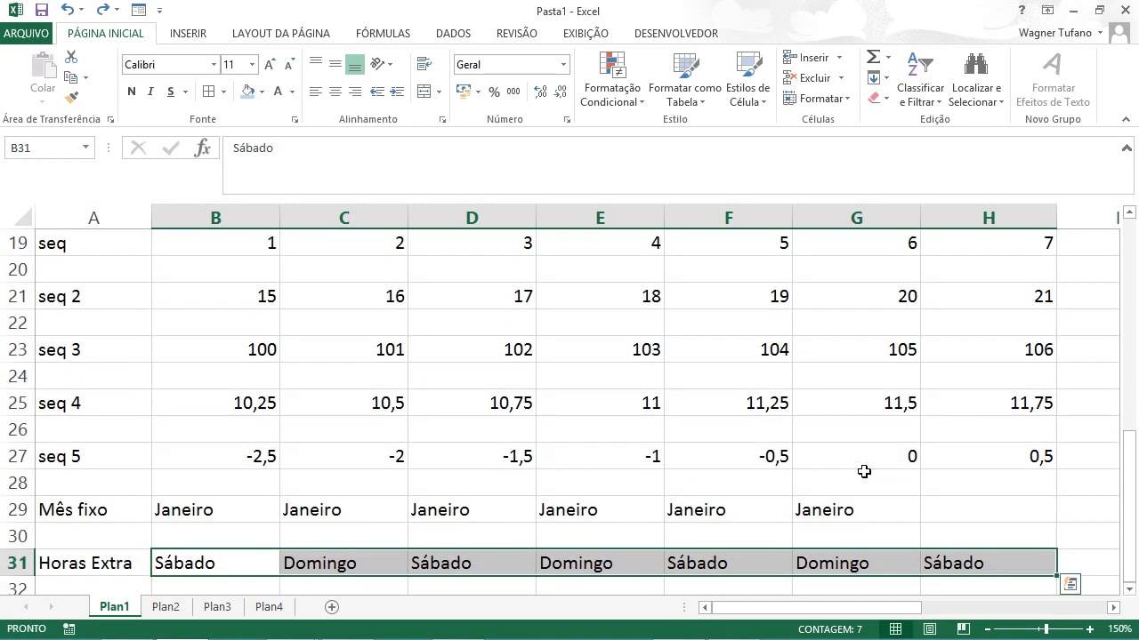
scroll(857, 471, "up", 2)
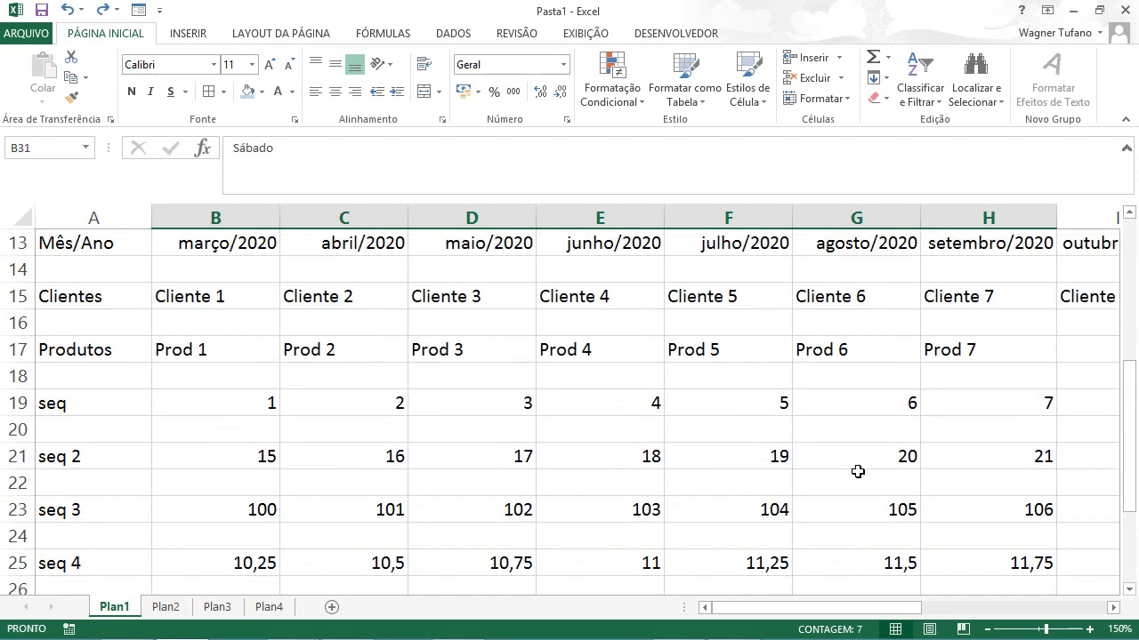
scroll(857, 471, "down", 3)
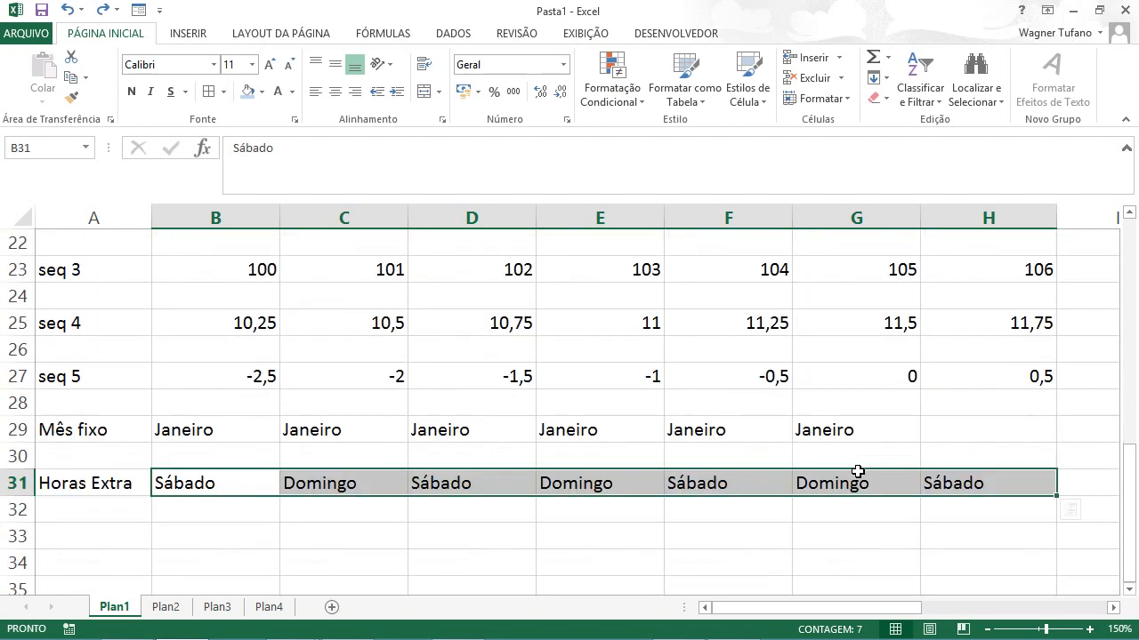
left_click(166, 607)
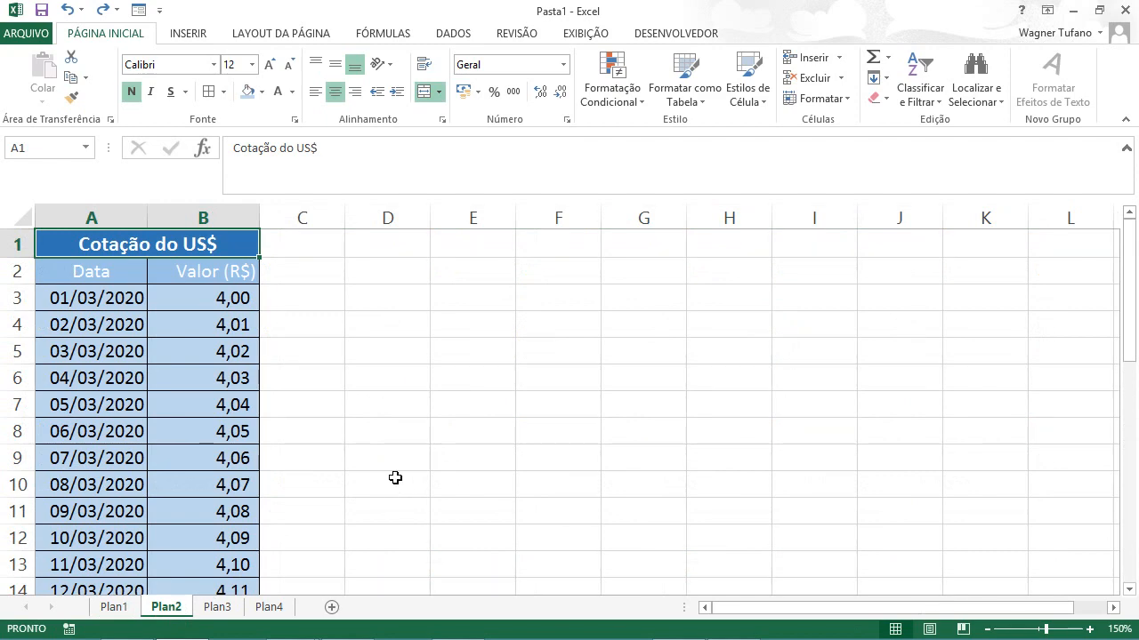
Step: Review the US$ quotation table on the Plan2 sheet and open the Plan3 sheet
scroll(395, 478, "down", 2)
scroll(394, 475, "up", 2)
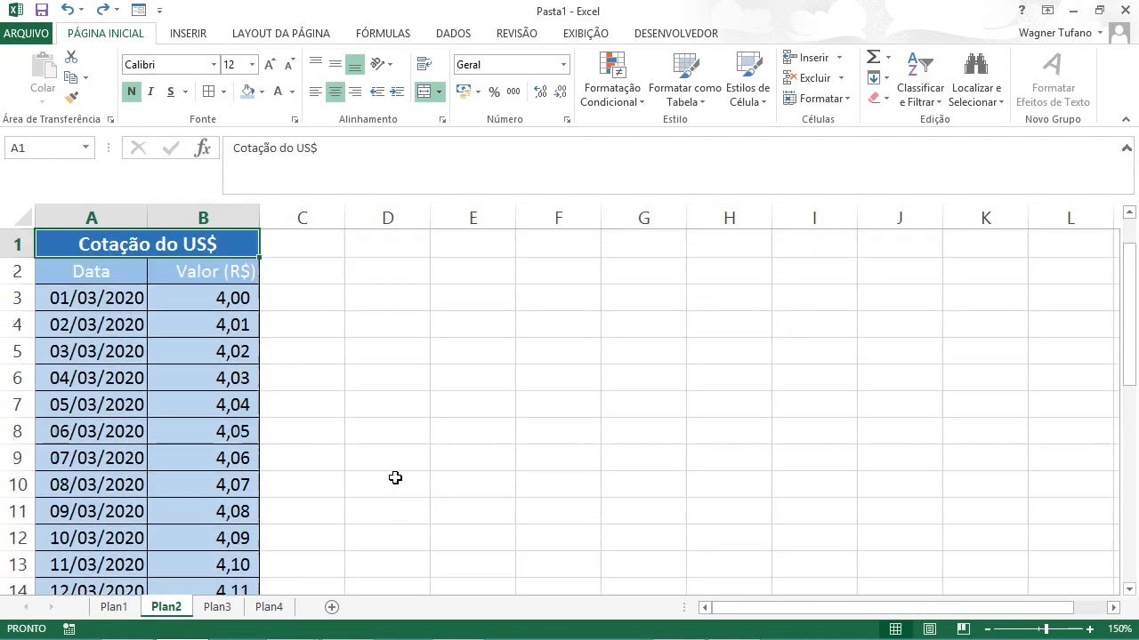
left_click(224, 608)
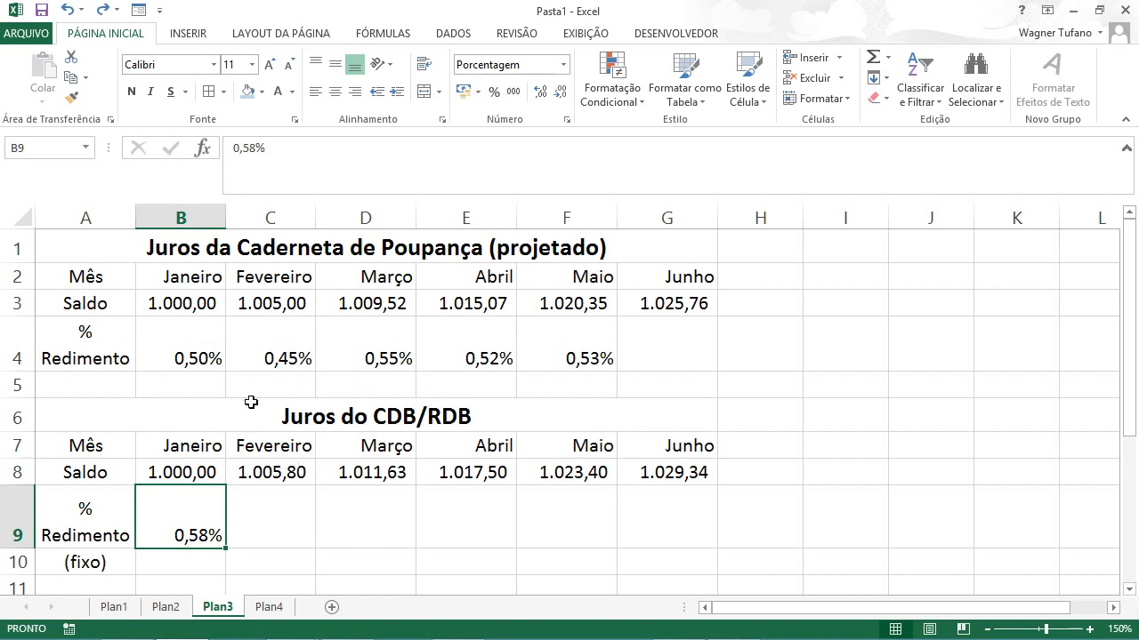
Step: Examine the cell references in the Fevereiro balance formulas of both interest tables, C3 and C8, leaving the formulas as they are
left_click(252, 303)
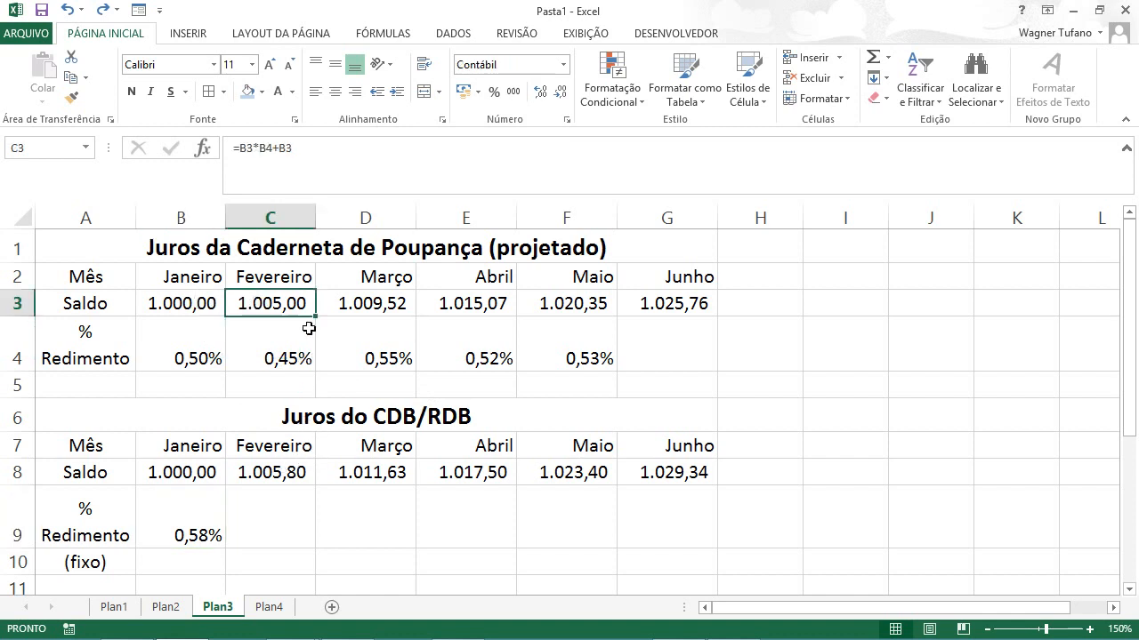
key("F2")
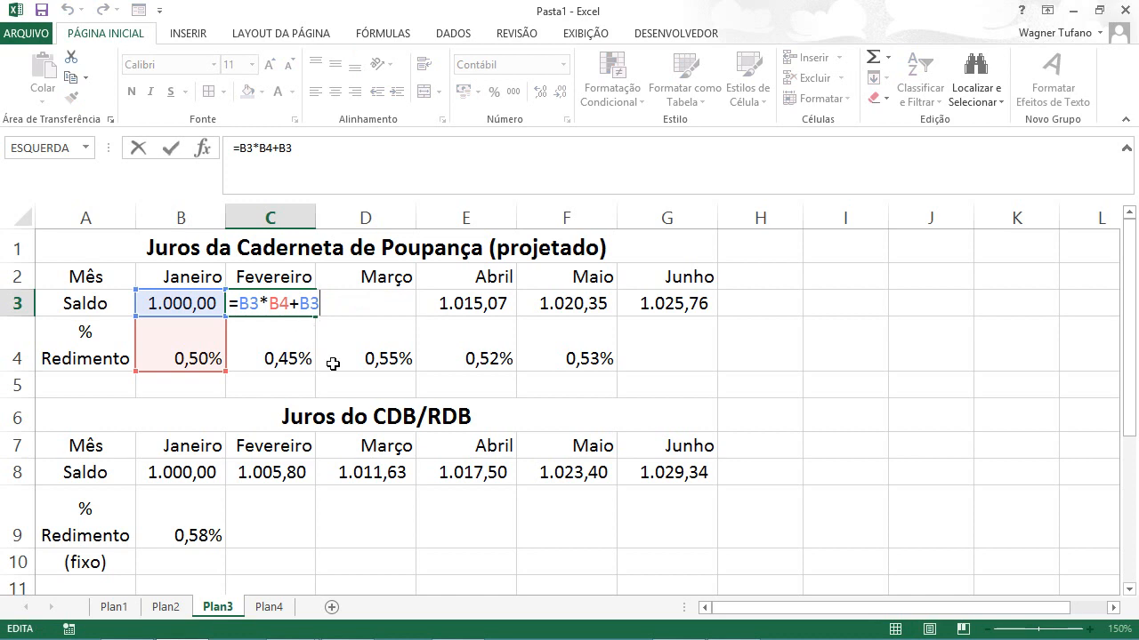
key("Escape")
left_click(265, 474)
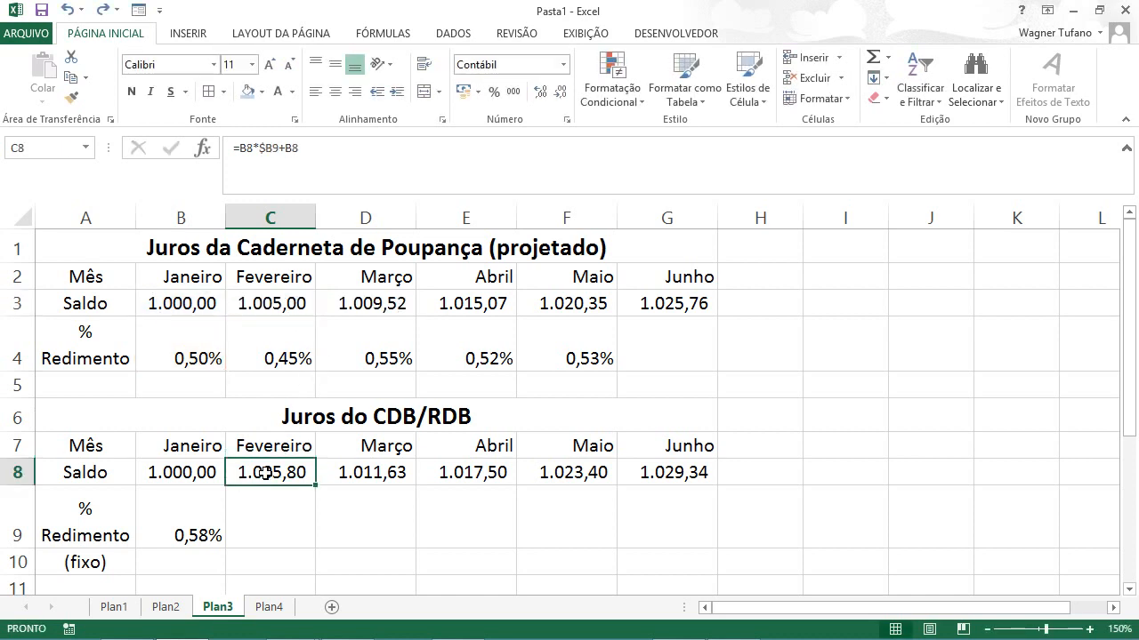
key("F2")
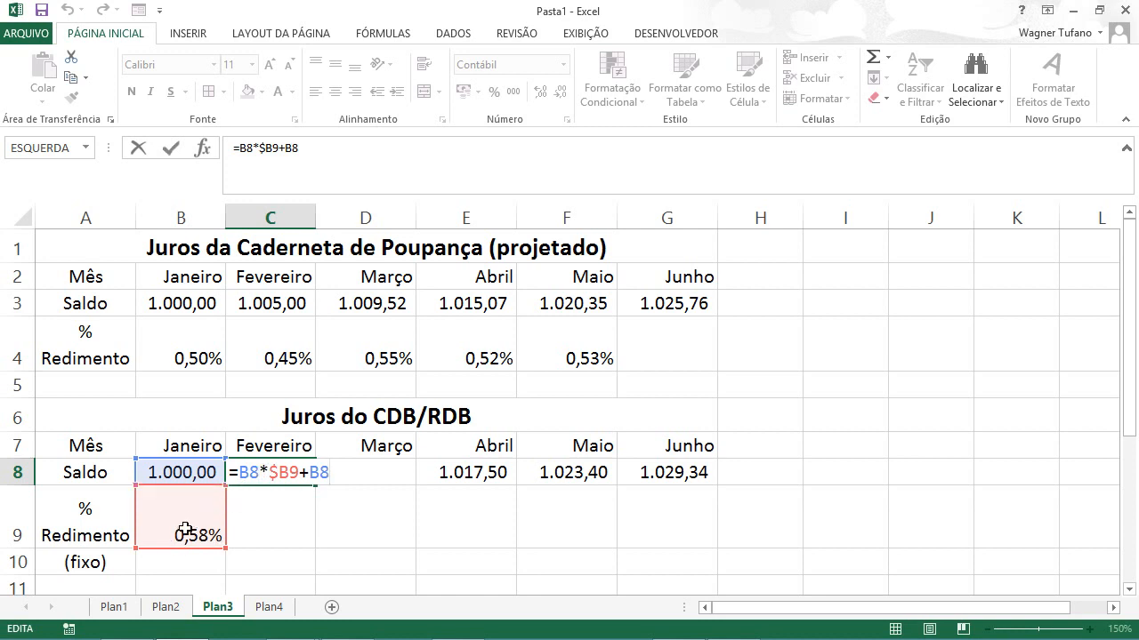
key("ctrl+Return")
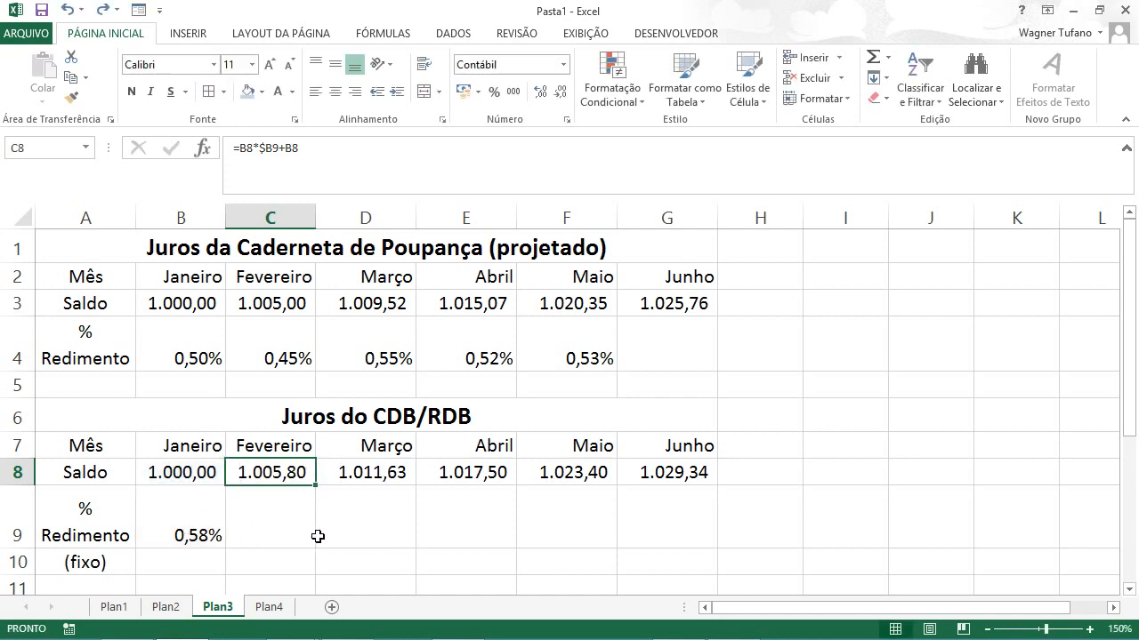